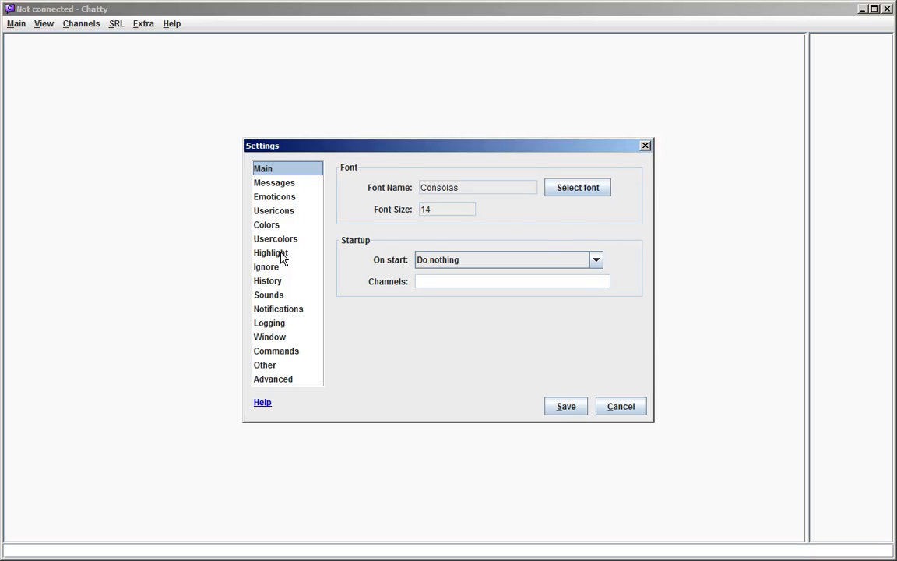
- In the settings, compare the Highlight and Ignore pages, keep highlighting and own name enabled, and enable Highlight own text
click(273, 253)
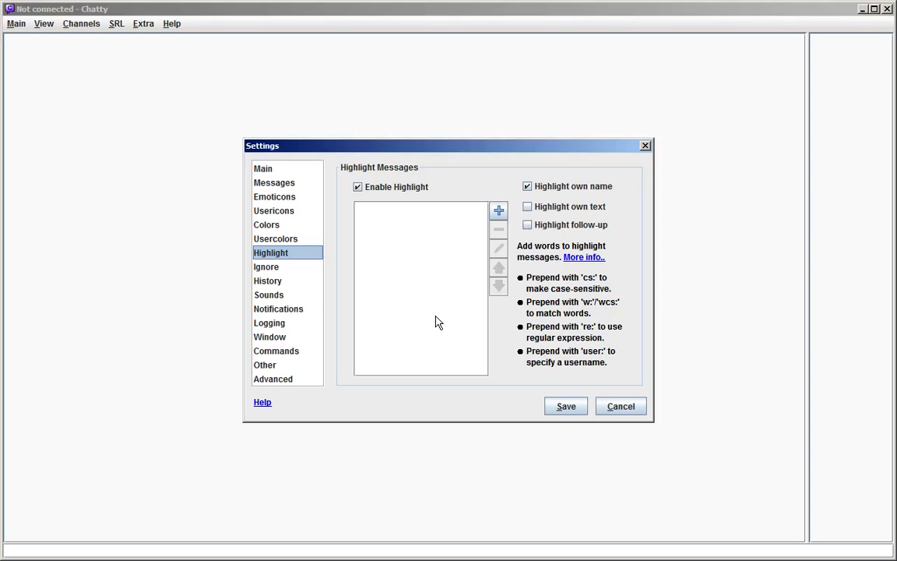
click(294, 266)
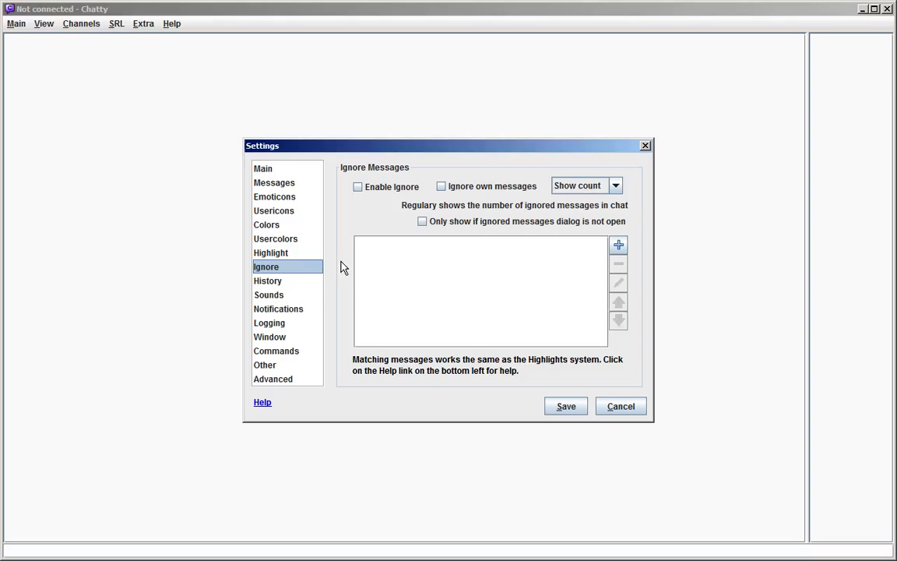
click(298, 254)
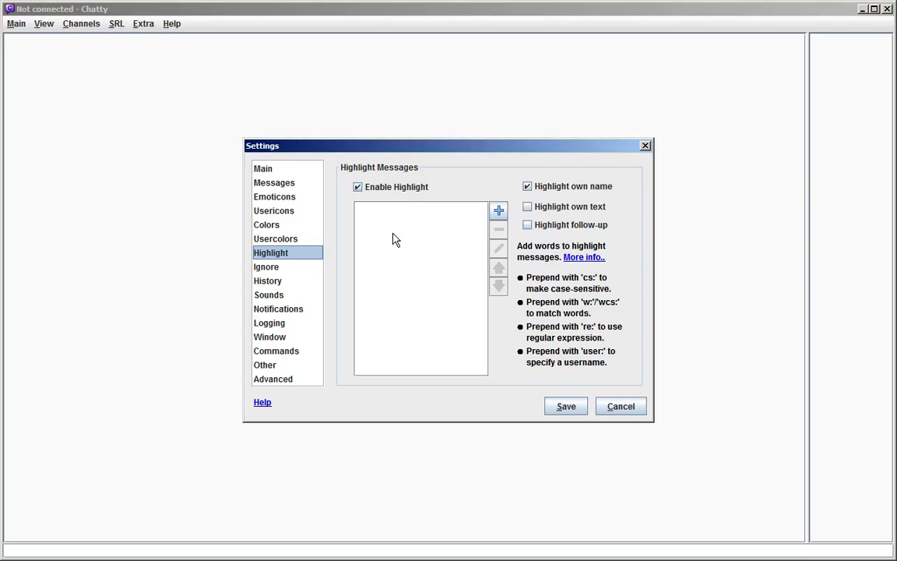
double_click(382, 187)
click(568, 189)
click(552, 191)
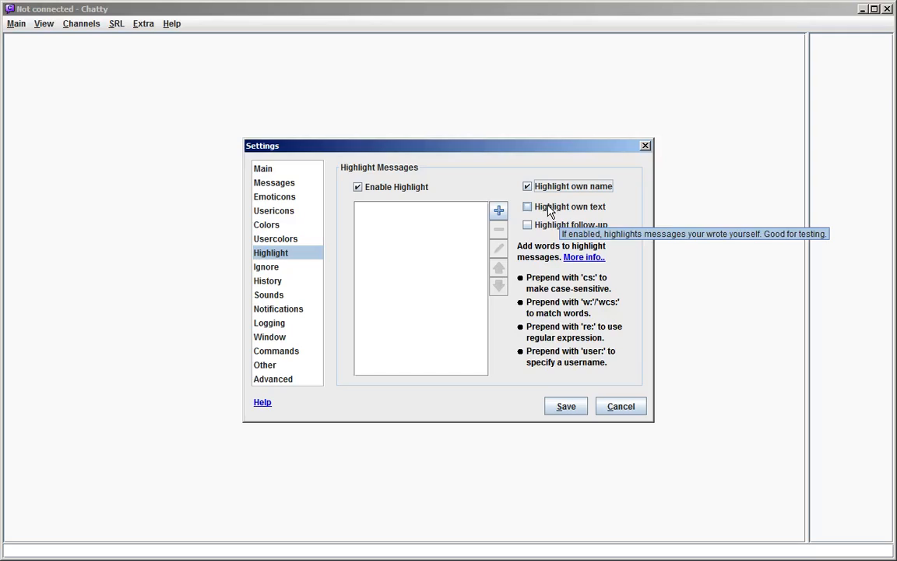
click(551, 208)
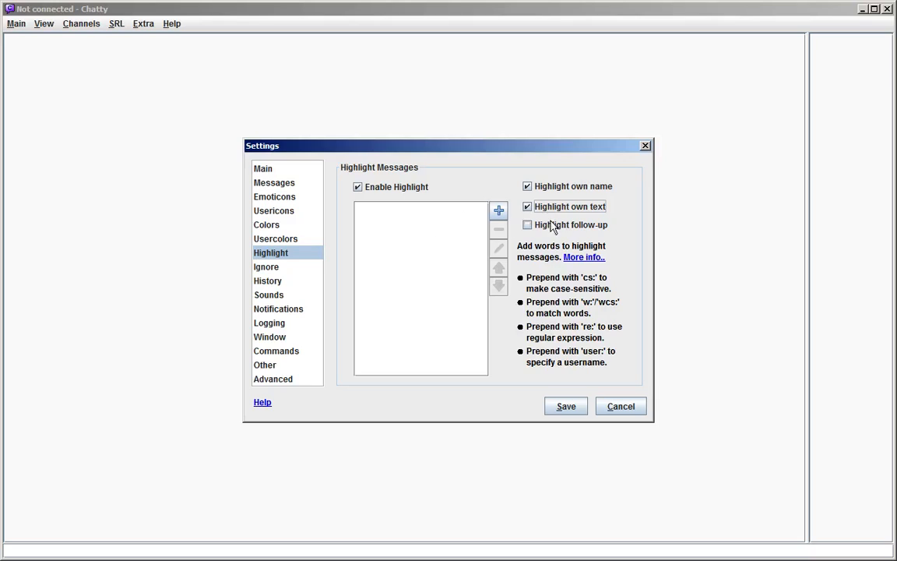
- View the help page about the highlight settings, close it and save the settings
click(271, 398)
click(266, 404)
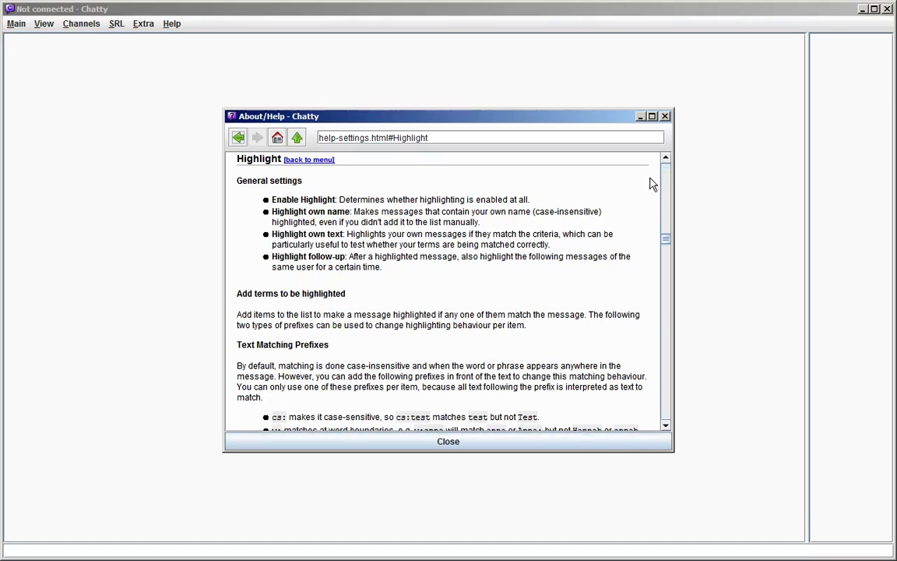
click(665, 117)
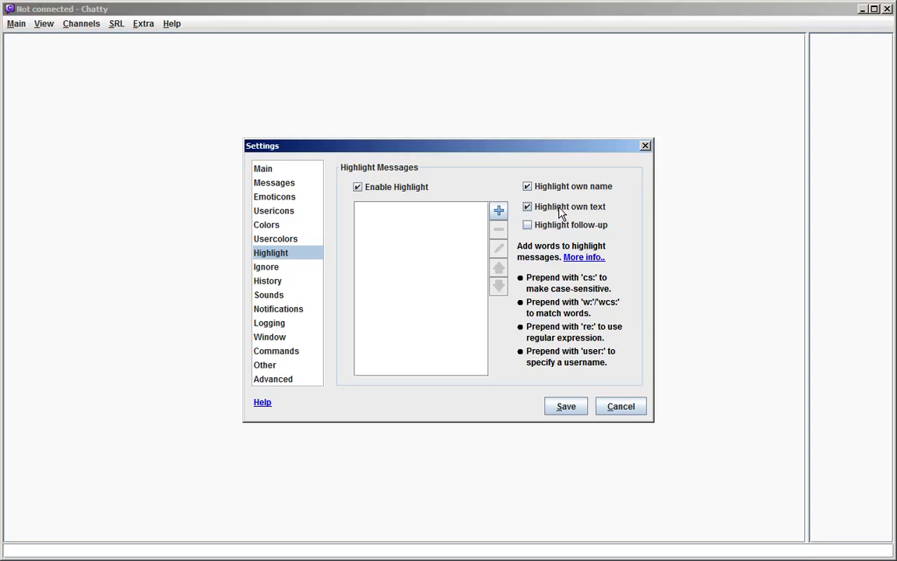
click(570, 408)
- Connect to chat with the configured account and the prefilled channel
click(16, 23)
click(38, 38)
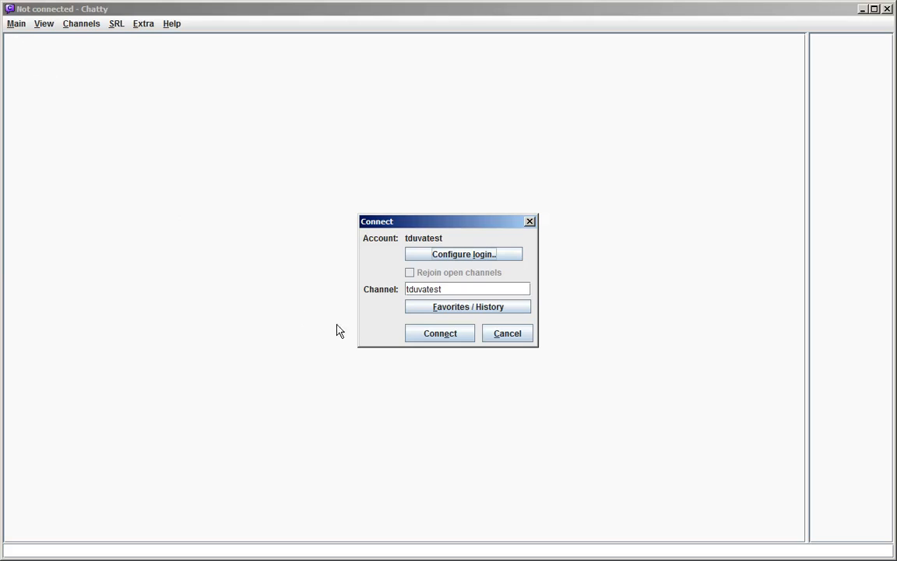
click(417, 332)
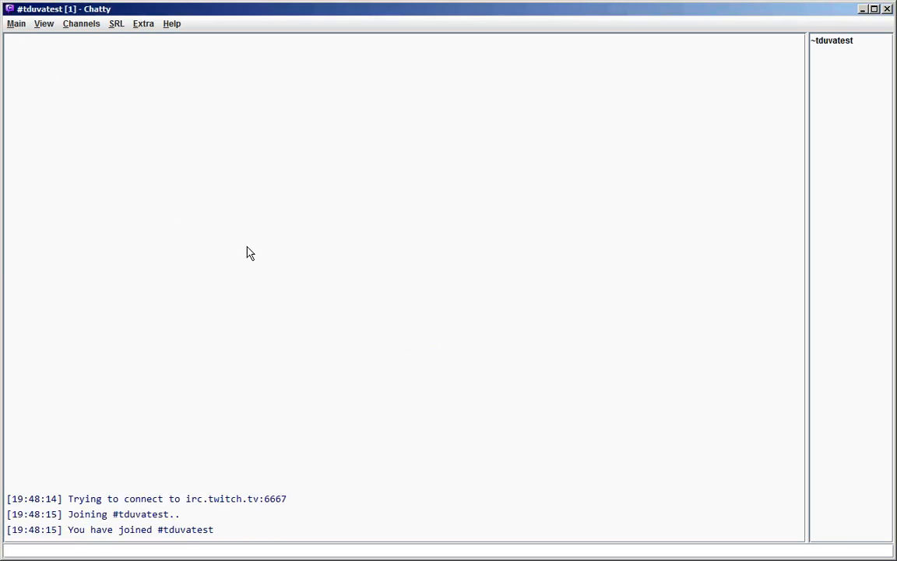
- Send two test messages in the channel: the account's own username alone, and the username surrounded by random text
text(tduvatest)
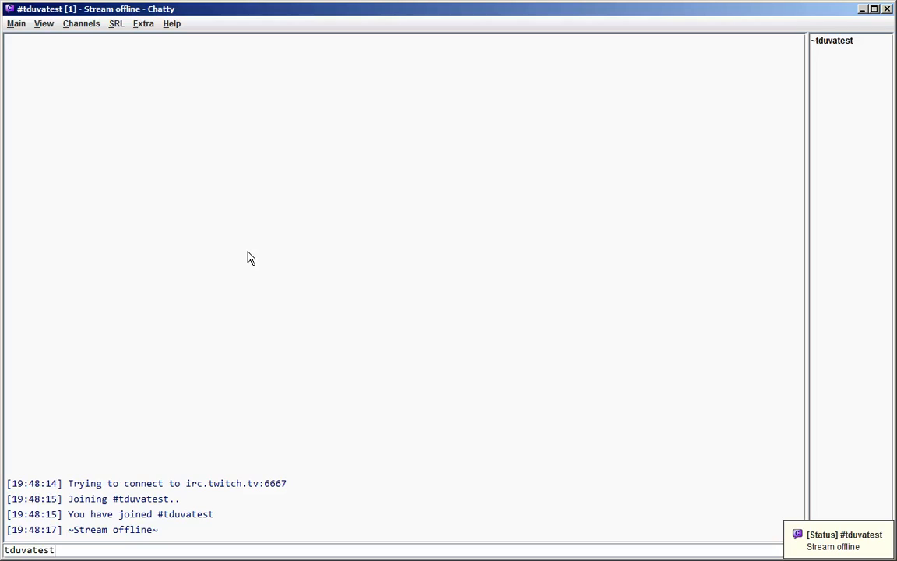
click(16, 23)
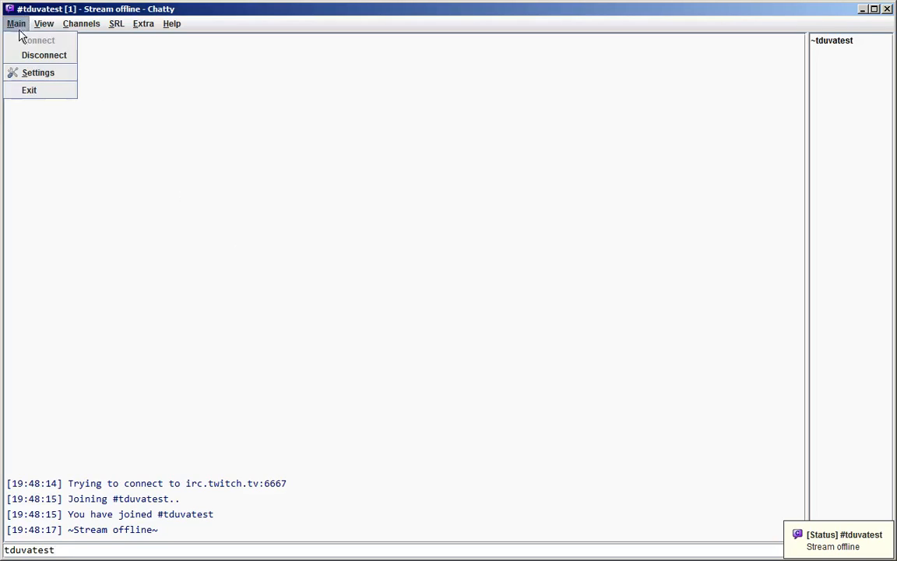
click(19, 73)
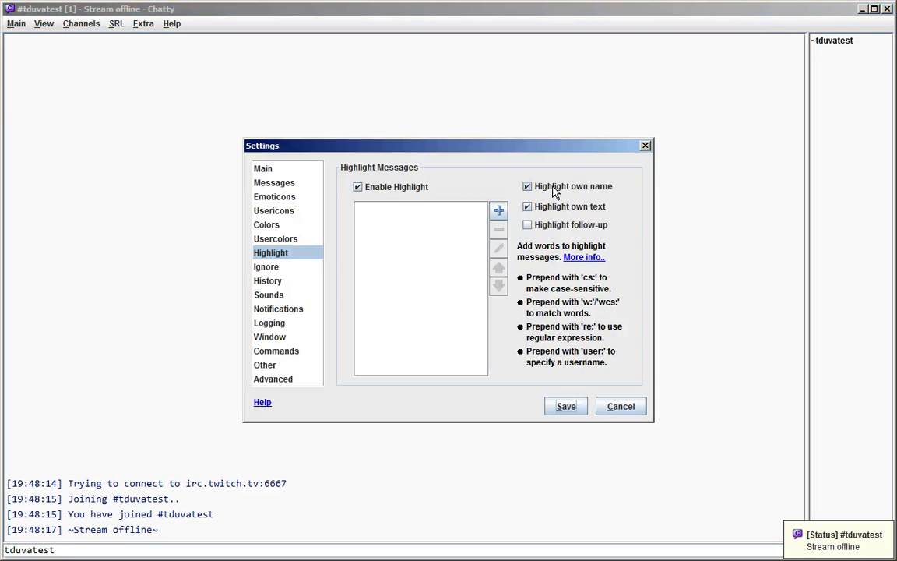
click(566, 406)
key(Return)
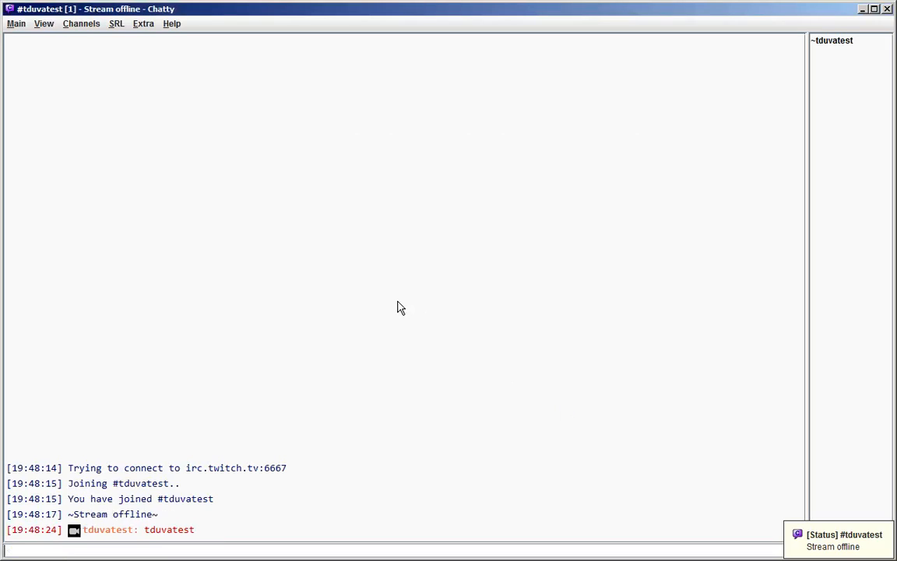
text(jfiowjfoiwe tduvatest fwefwef43534)
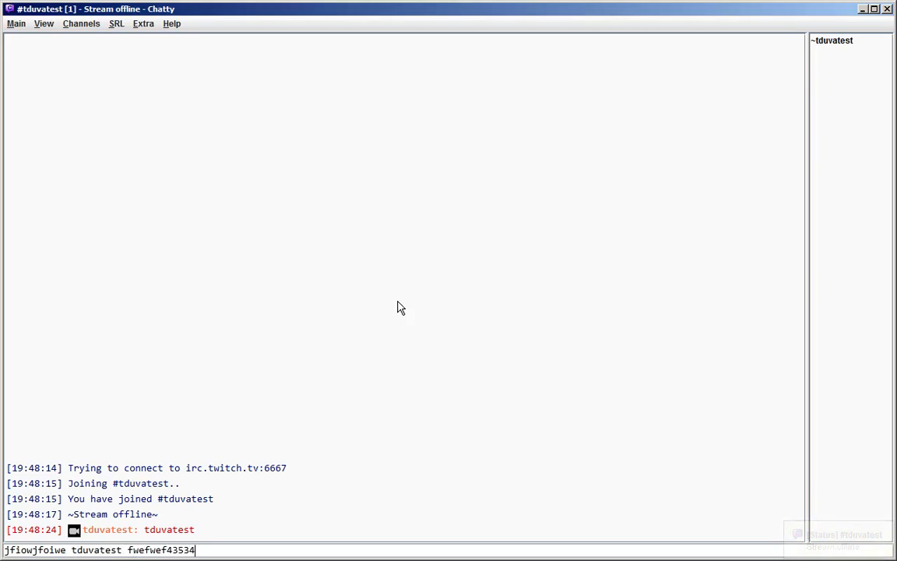
key(Return)
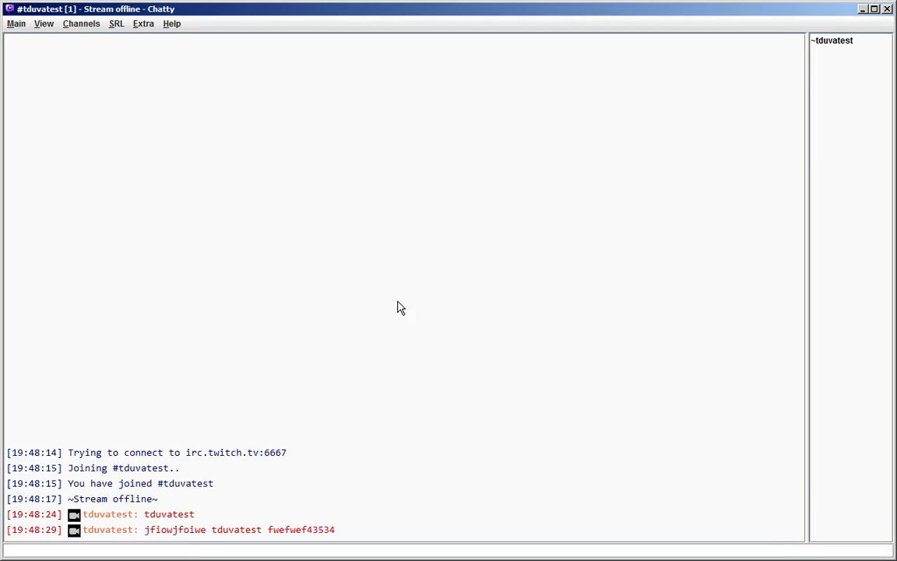
- Disable Highlight own name while keeping Highlight own text on, save the settings and resend the previous chat message
click(16, 25)
click(21, 72)
click(528, 206)
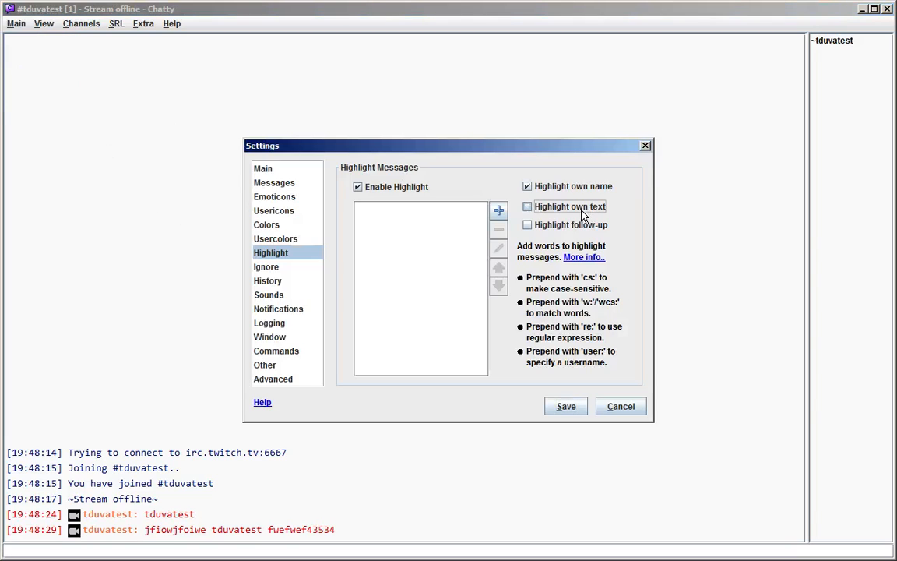
click(540, 206)
click(561, 187)
click(566, 408)
key(Up)
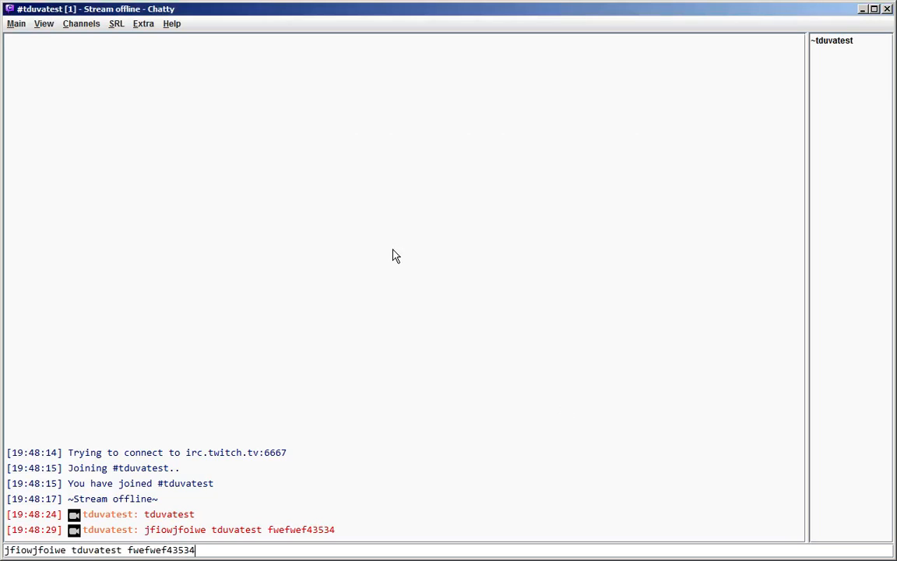
key(Return)
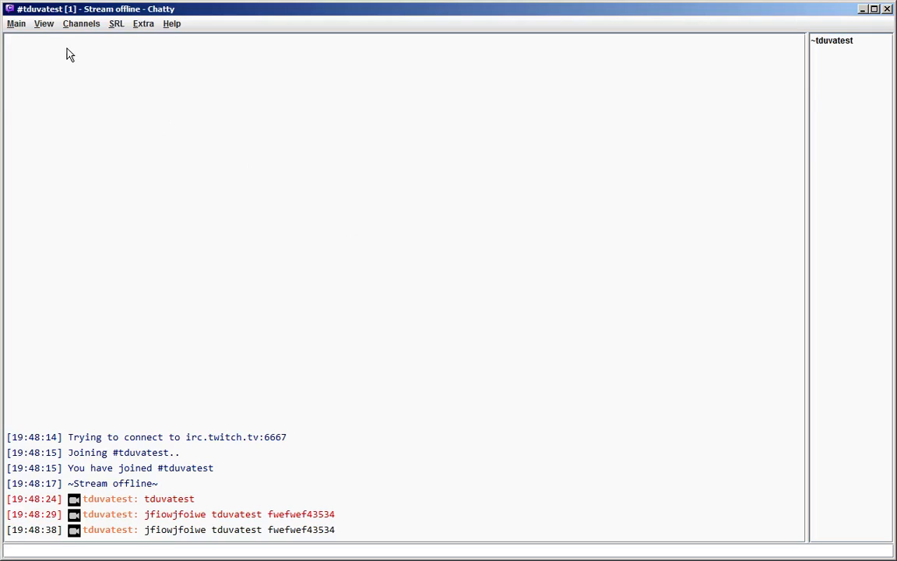
- Add the entry "test" to the highlight list and save the settings
click(16, 23)
click(28, 73)
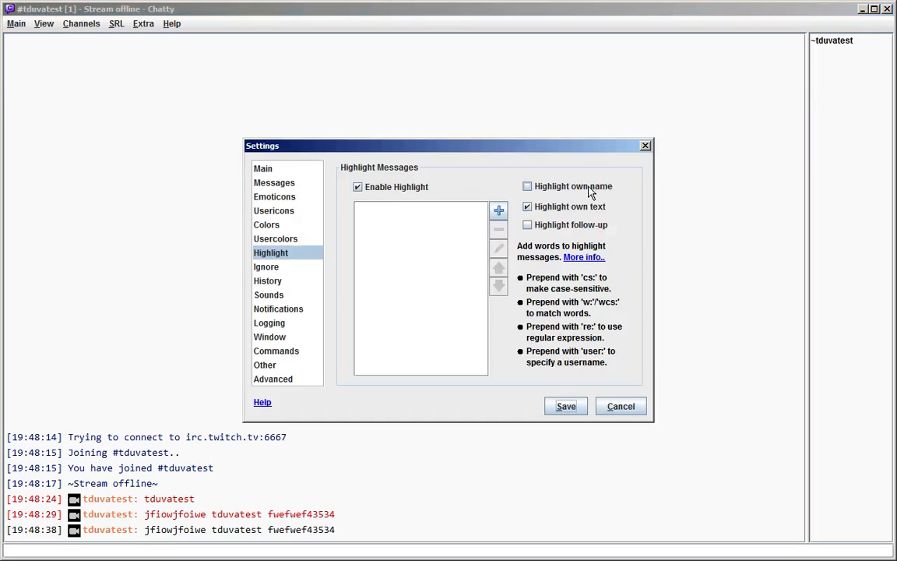
click(499, 214)
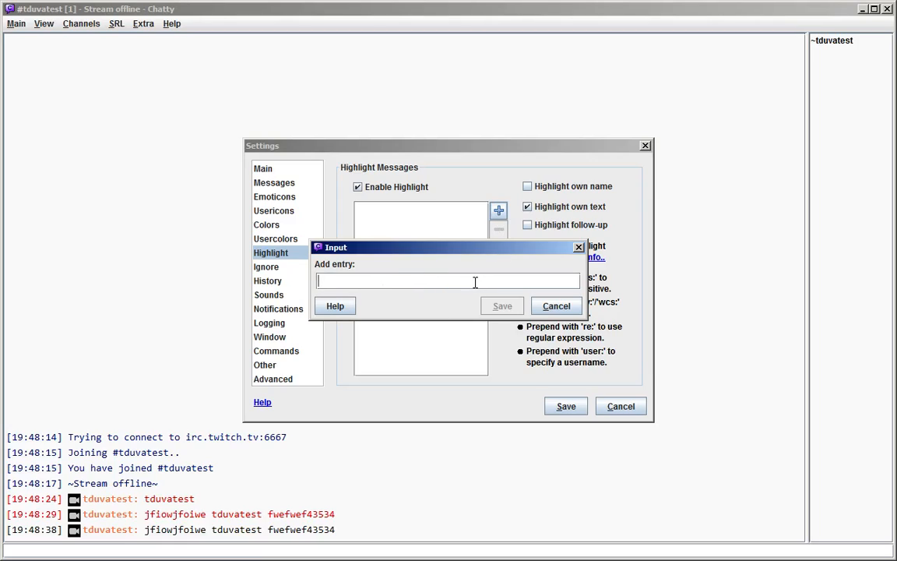
mouse_move(450, 255)
mouse_down()
mouse_move(291, 267)
mouse_move(475, 250)
mouse_move(442, 254)
mouse_up()
text(test)
click(486, 315)
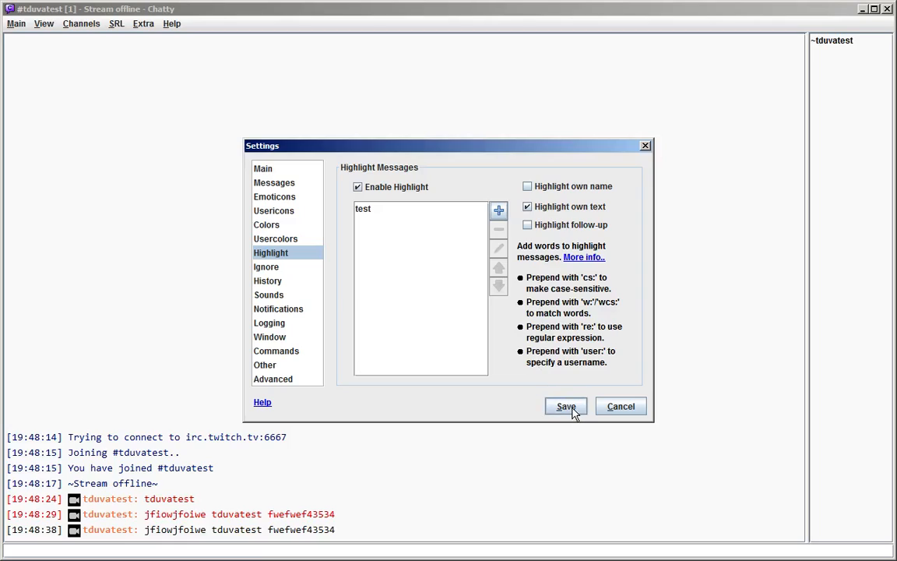
click(566, 407)
- Send the chat messages "test", "jifjwfiojwetestkfwekf0w9fk9023f", "Test" and "TEST" to try out the highlight entry
text(test)
key(Return)
text(jifjwfiojwetestkfwekf0w9fk9023f)
key(Return)
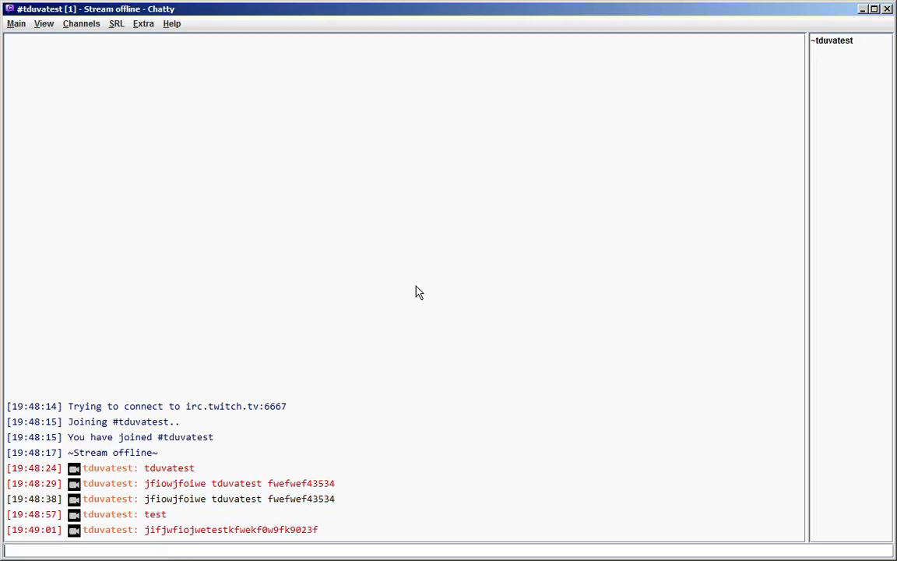
text(Test)
key(Return)
text(TEST)
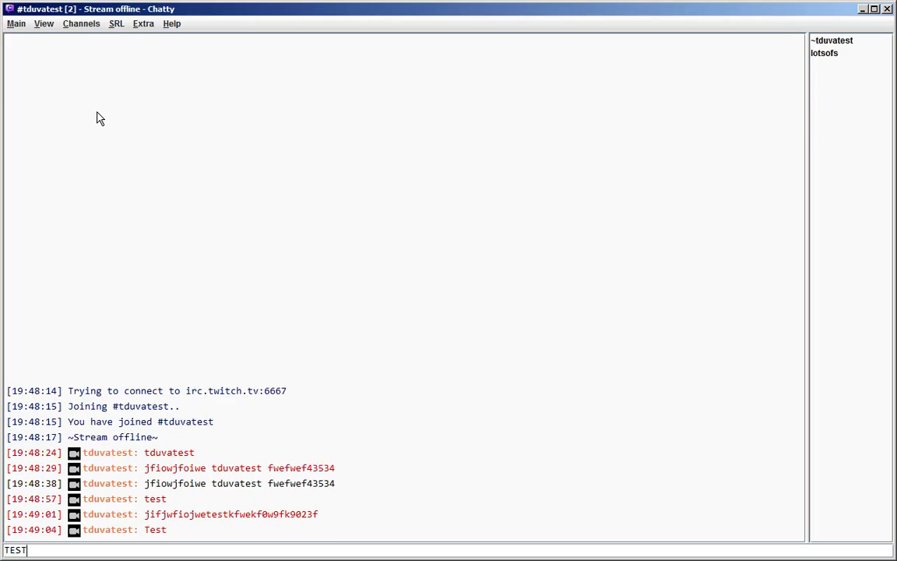
key(Return)
- Make the "test" highlight entry case-sensitive by changing it to "cs:test", and save the settings
click(16, 23)
click(23, 67)
click(378, 209)
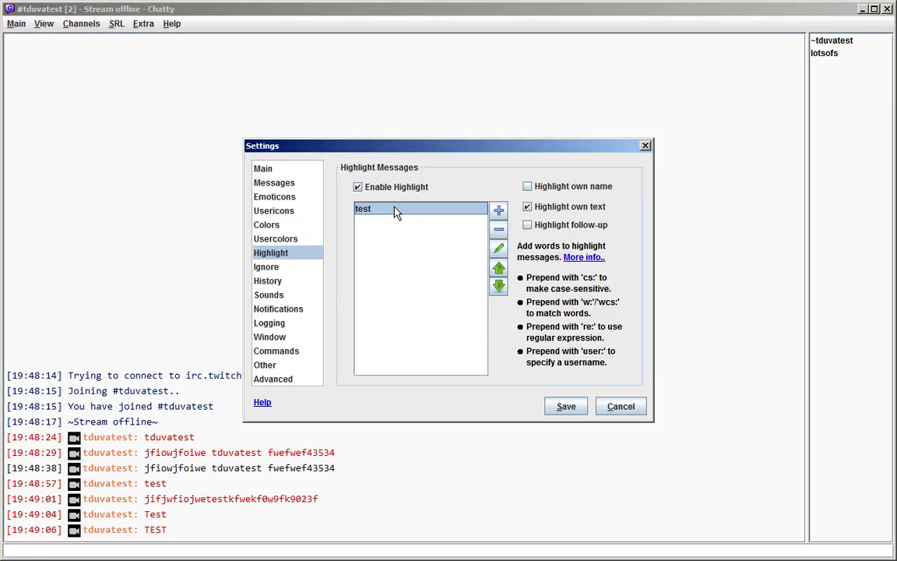
double_click(395, 212)
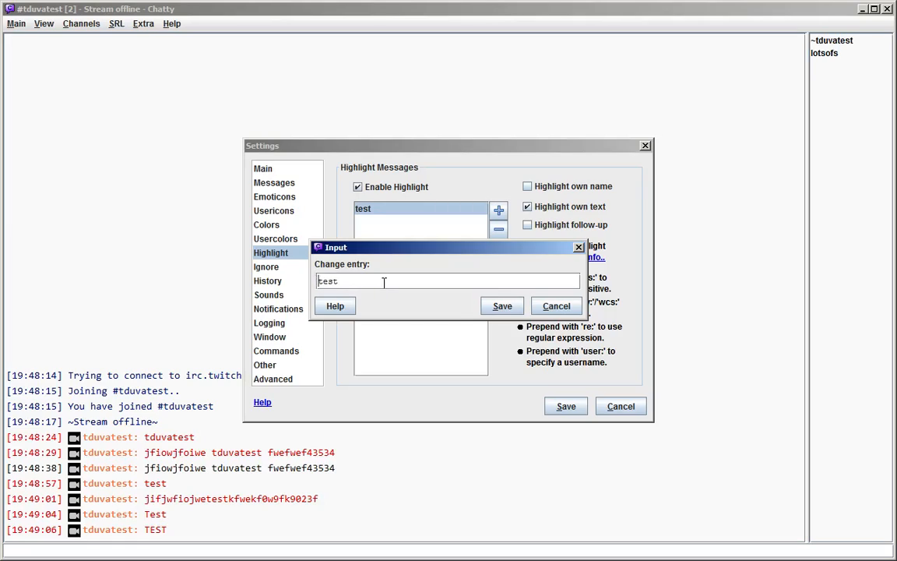
text(cs:)
key(shift+End)
double_click(323, 282)
click(505, 306)
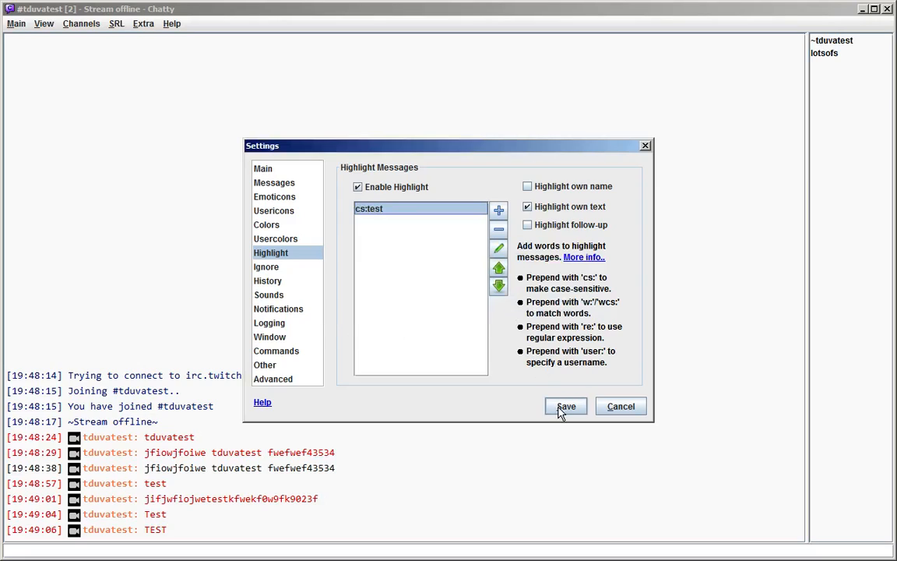
click(562, 408)
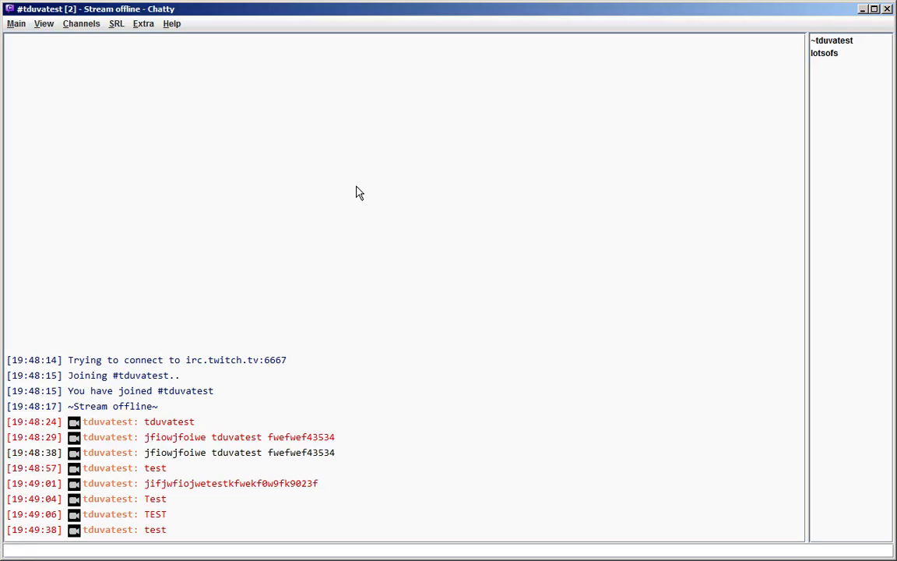
- Send the chat messages "Test", "TEST" and "iofjweifjwefjtest3rj093r" to check the case-sensitive matching
text(Test)
key(Return)
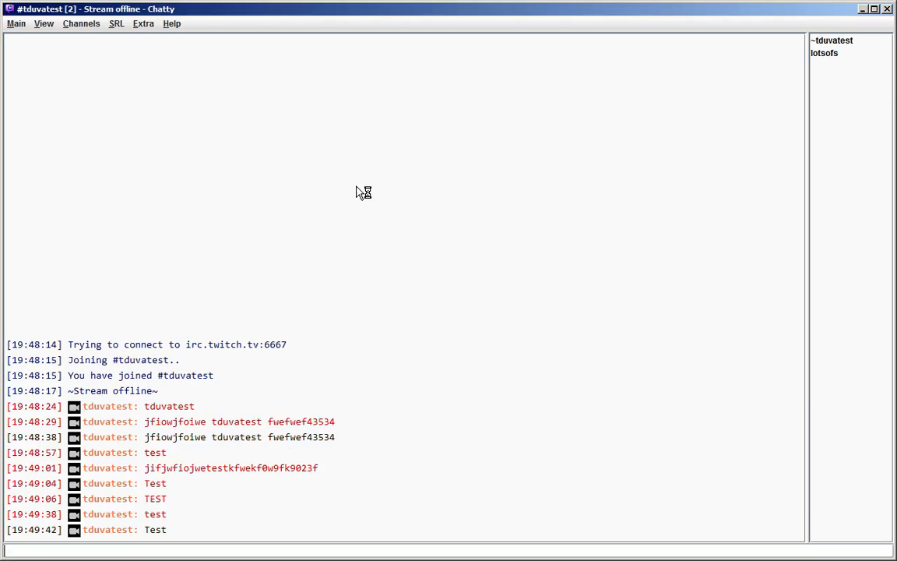
text(TEST)
key(Return)
text(iofjweifjwefjtest3rj093r)
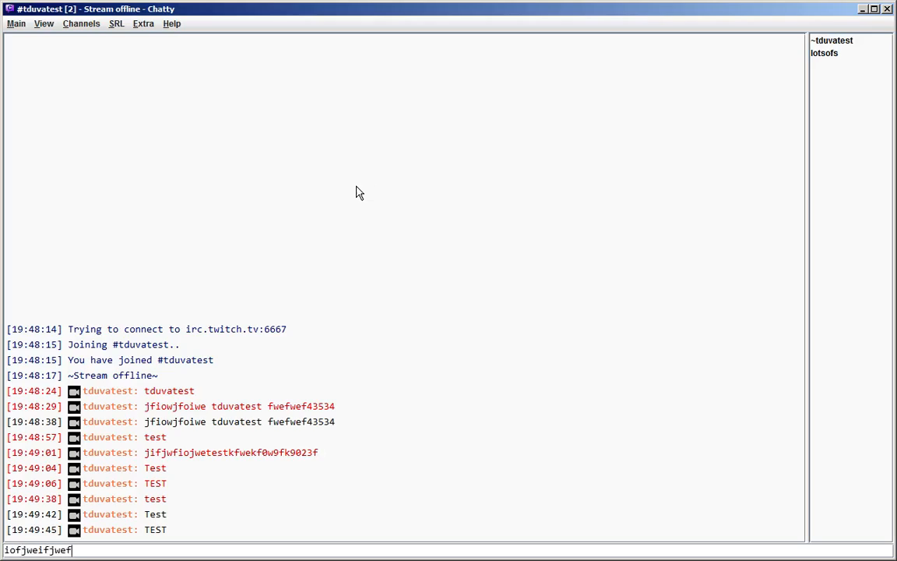
key(Return)
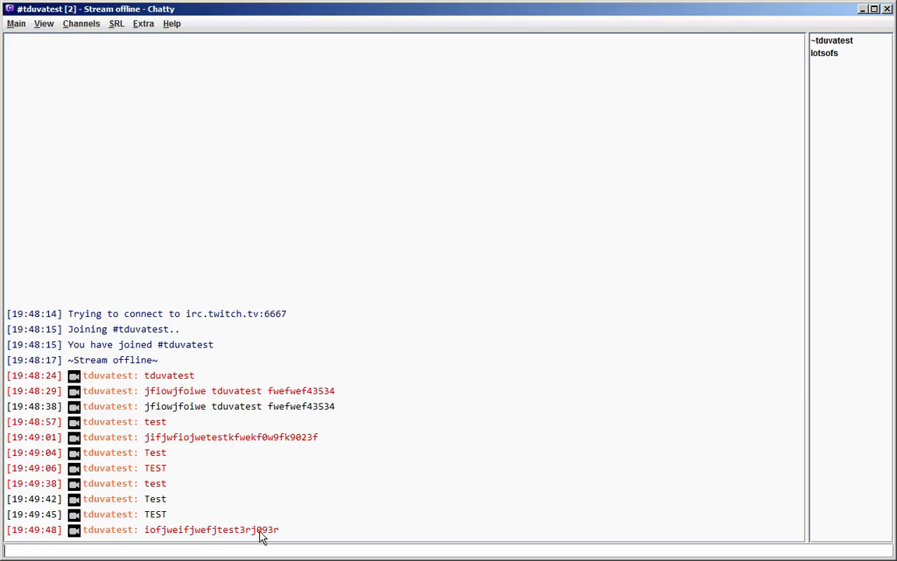
- Change the highlight entry to "w:test" so it matches whole words, and save the settings
click(16, 24)
click(35, 73)
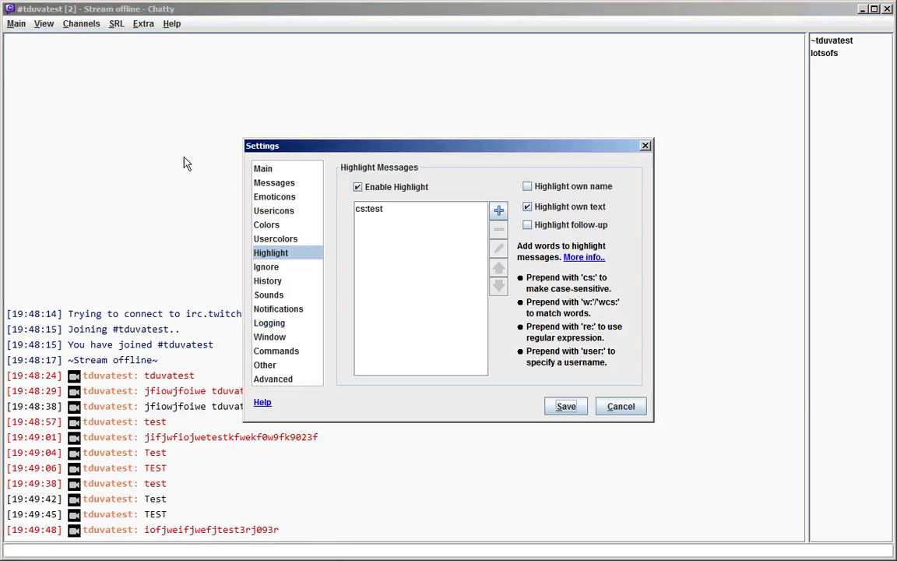
click(390, 212)
double_click(390, 212)
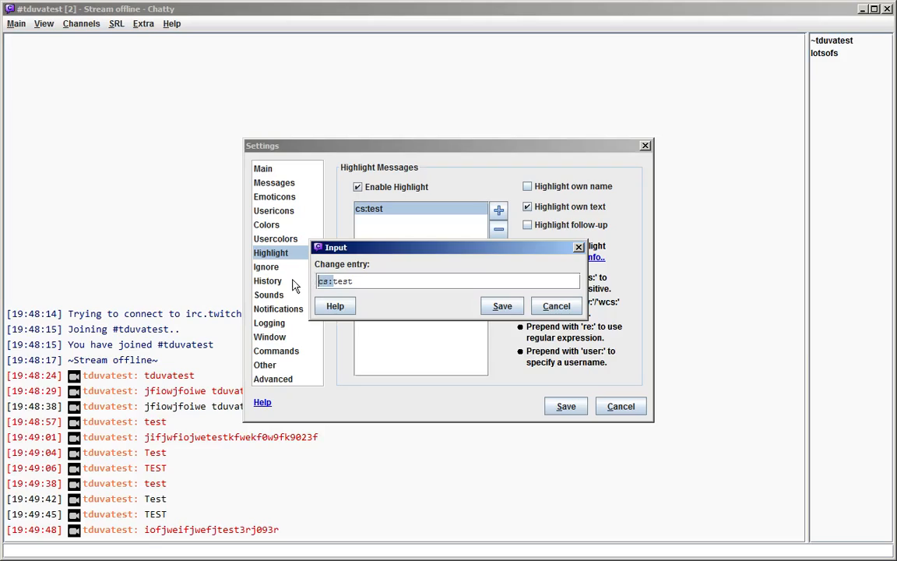
key(BackSpace)
text(w)
double_click(330, 281)
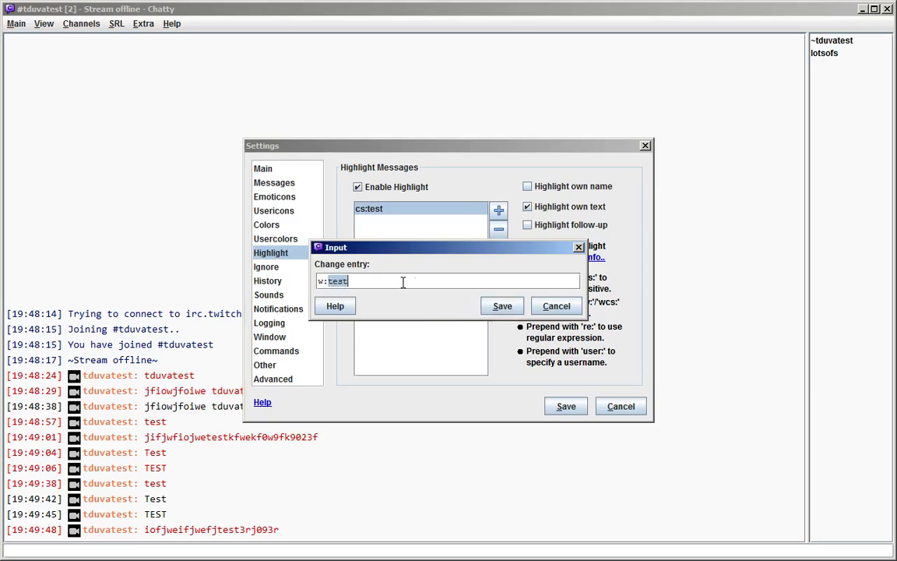
click(370, 284)
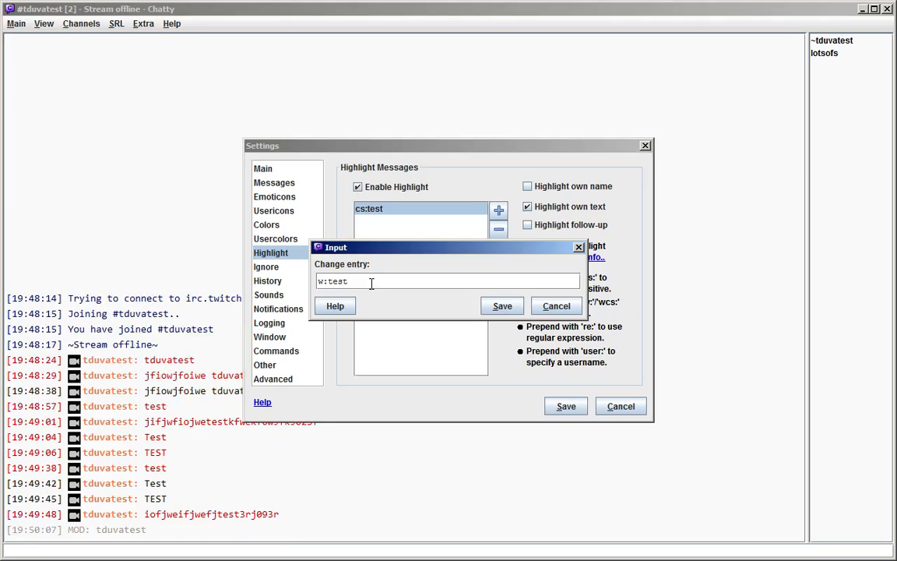
click(501, 307)
click(566, 406)
- Send the chat messages "test", "test?" and "testing" to check the whole-word matching
text(test?)
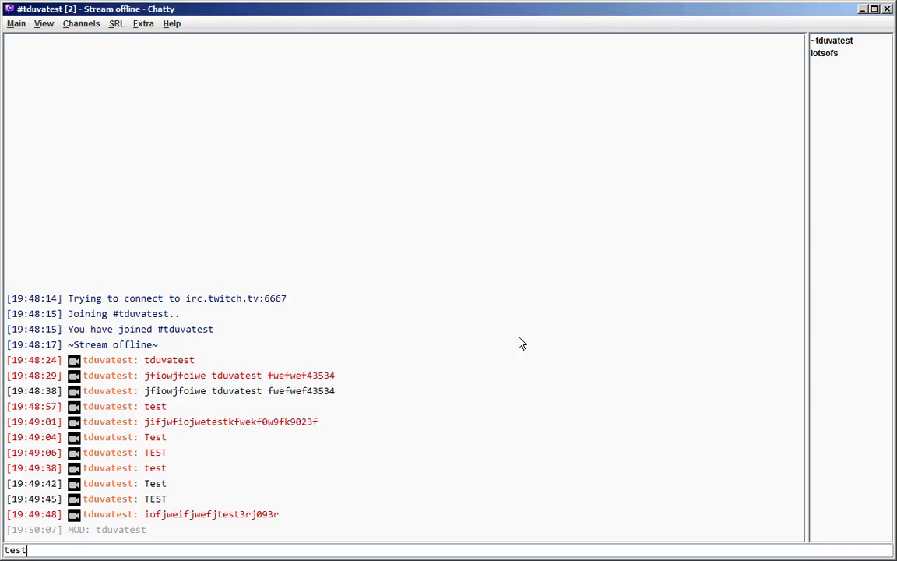
key(Return)
text(test)
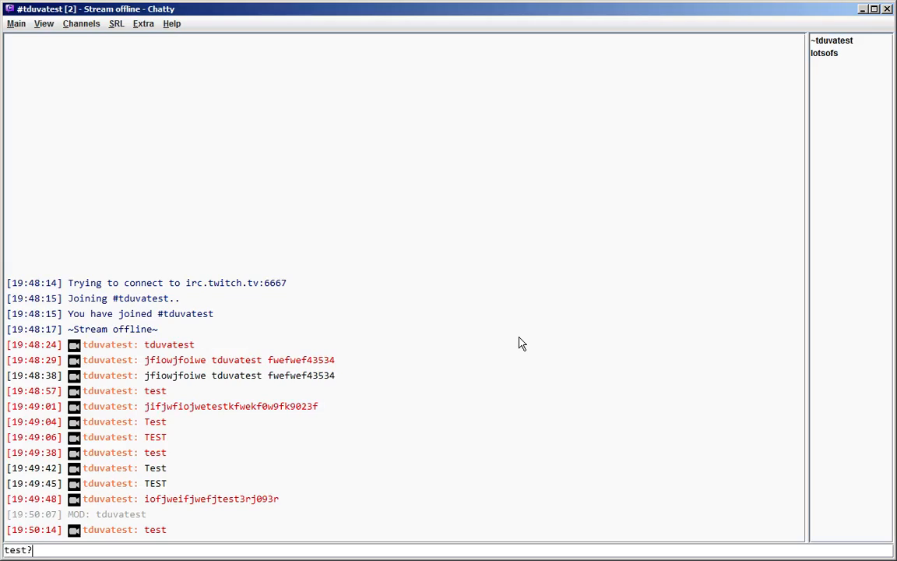
text(?)
key(Return)
text(testing)
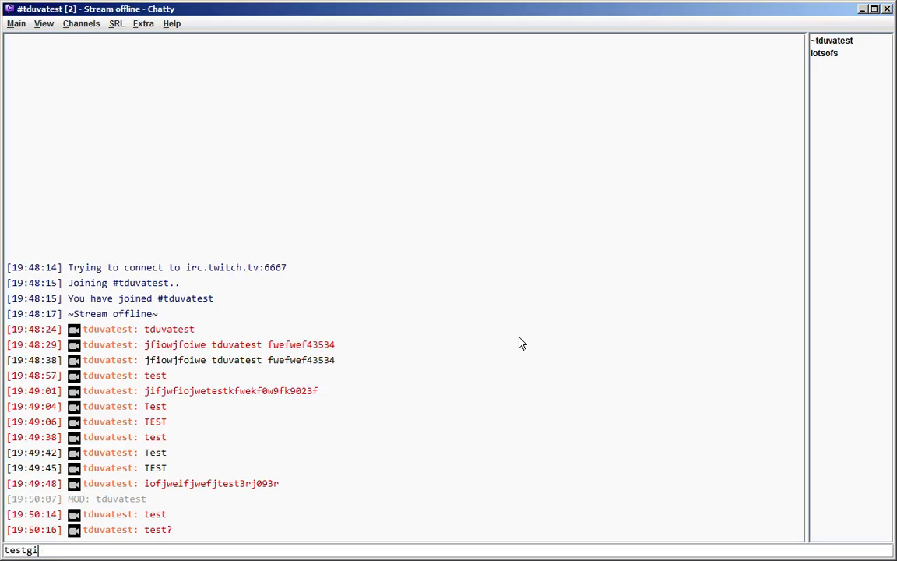
key(Return)
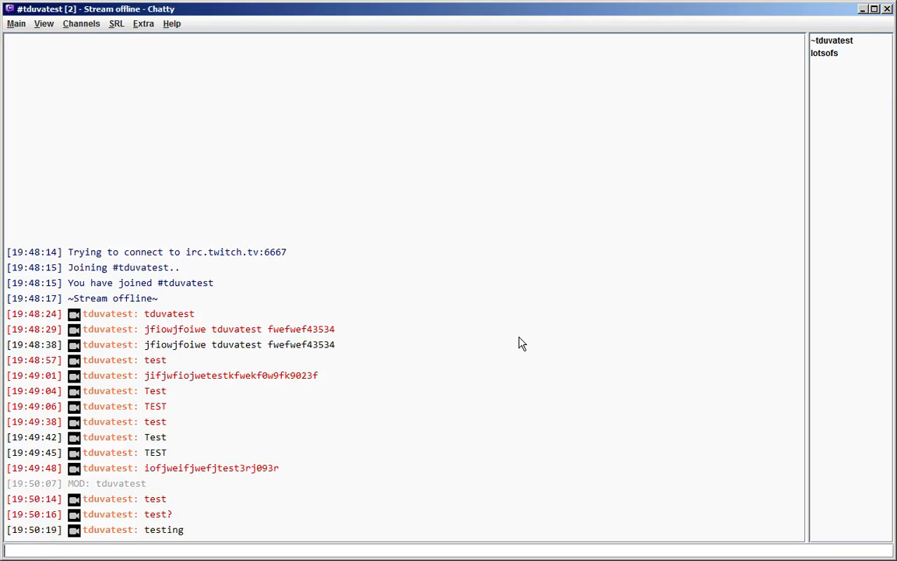
drag(145, 533, 166, 531)
click(232, 514)
- Change the highlight entry to "wcs:test" for case-sensitive whole-word matching, and save the settings
click(18, 25)
click(17, 70)
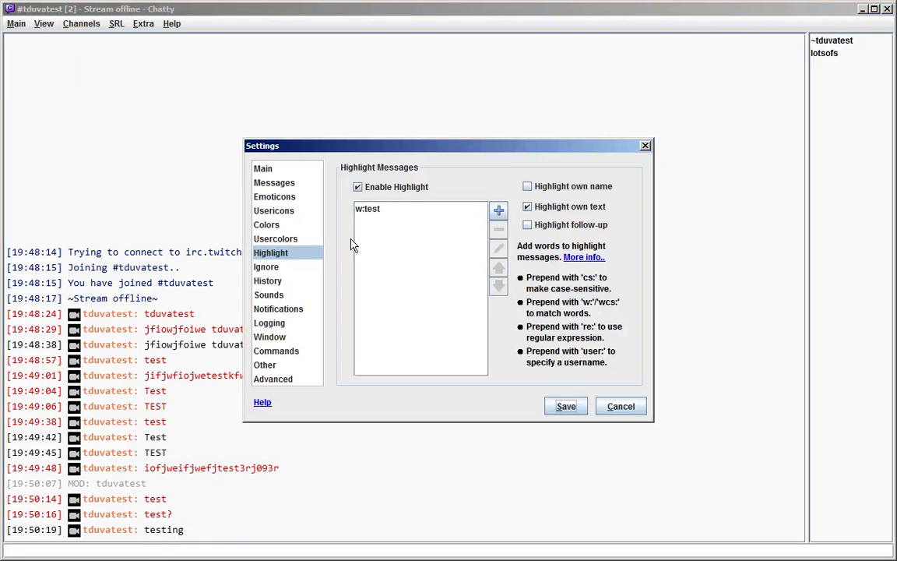
double_click(399, 208)
click(324, 281)
text(cs:test)
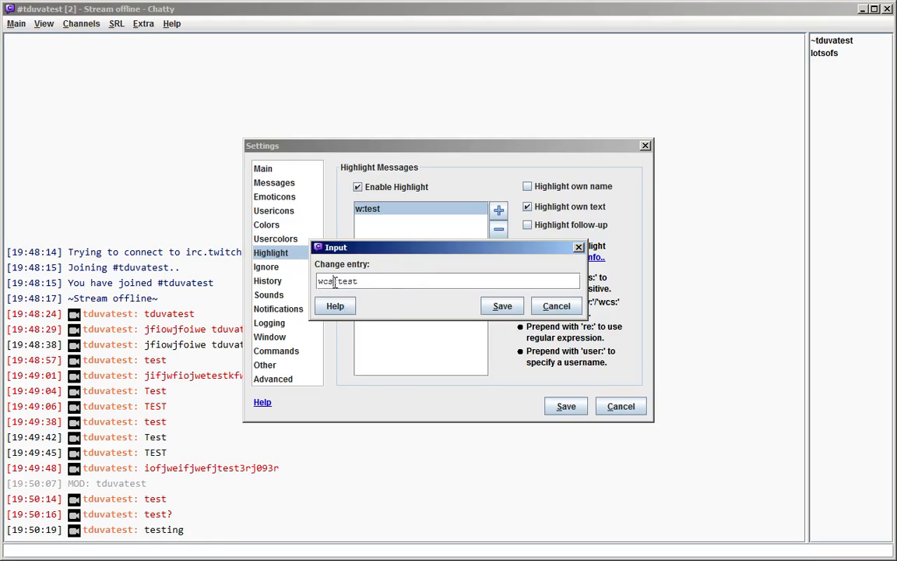
drag(339, 281, 295, 274)
click(385, 281)
drag(333, 282, 317, 284)
click(389, 281)
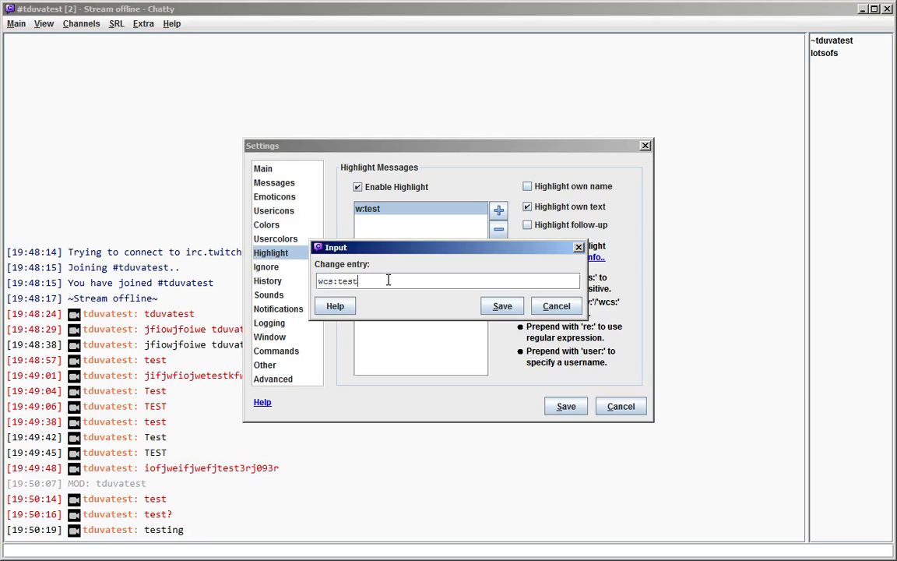
click(503, 306)
click(566, 407)
- Send the chat messages "test" and "Test" to check the case-sensitive whole-word matching
text(test)
key(Return)
text(Test)
key(Return)
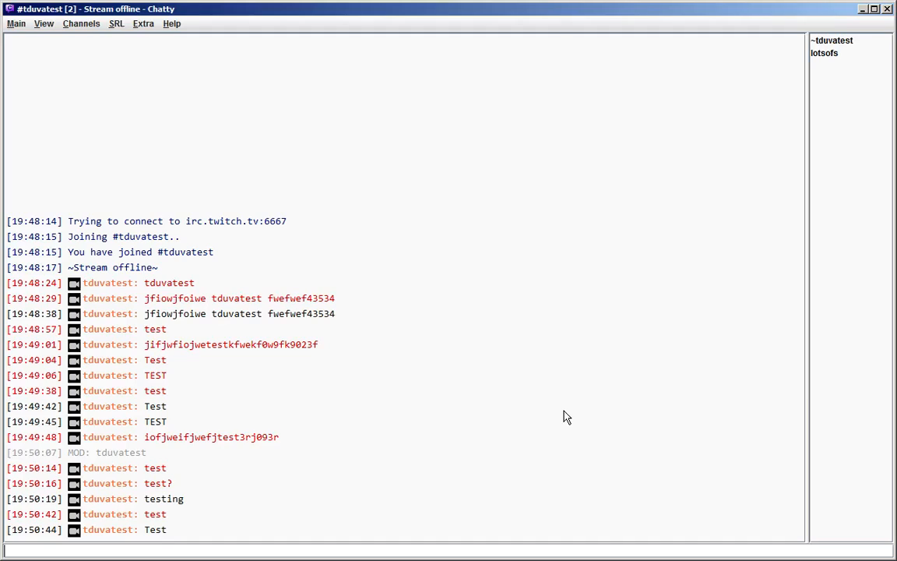
- Change the highlight entry to "re:test" to use a regular expression, consulting the quick reference before saving the entry
click(16, 24)
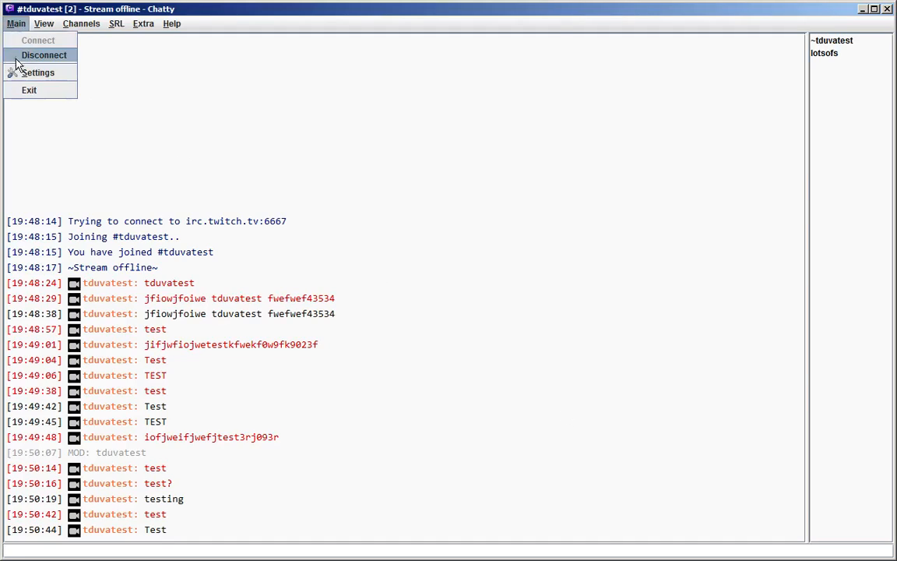
click(23, 72)
double_click(403, 209)
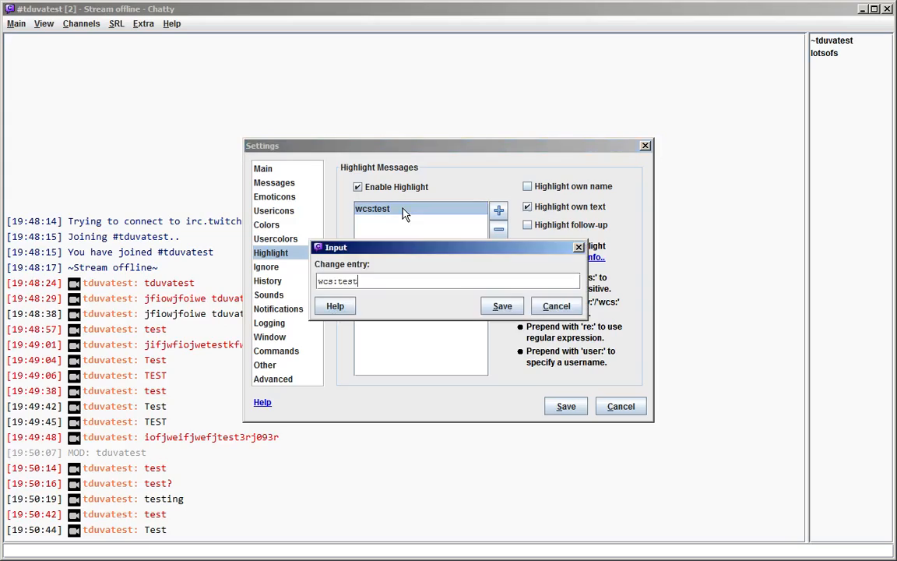
double_click(325, 280)
text(re)
click(414, 278)
click(334, 307)
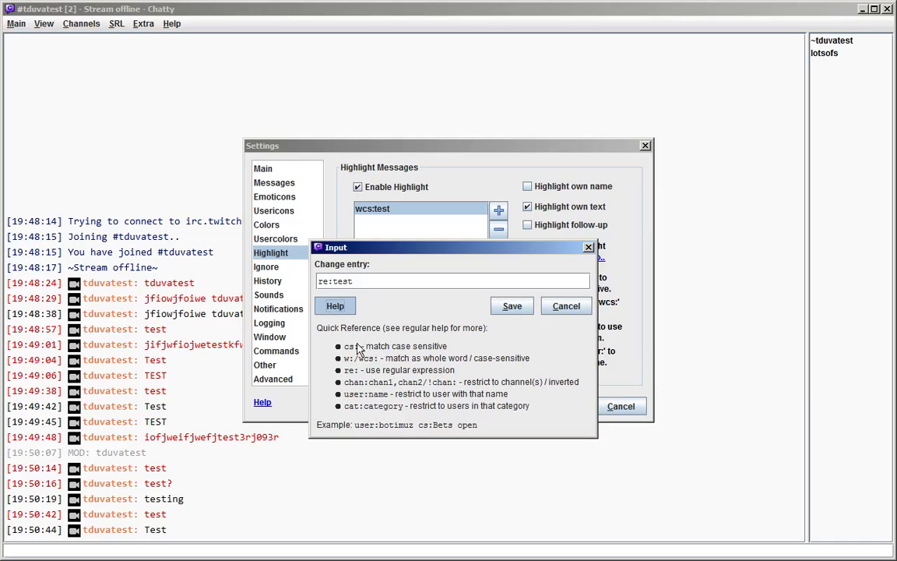
click(331, 310)
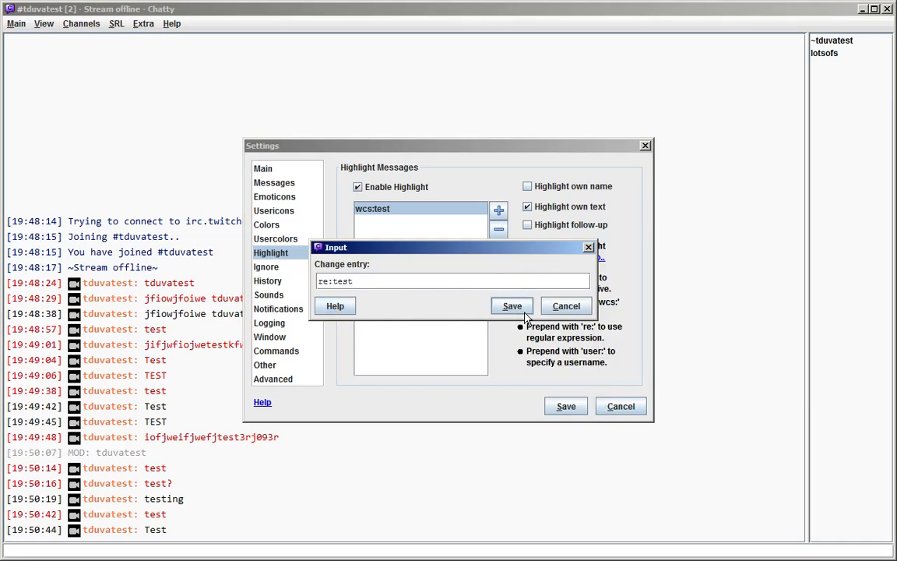
click(524, 311)
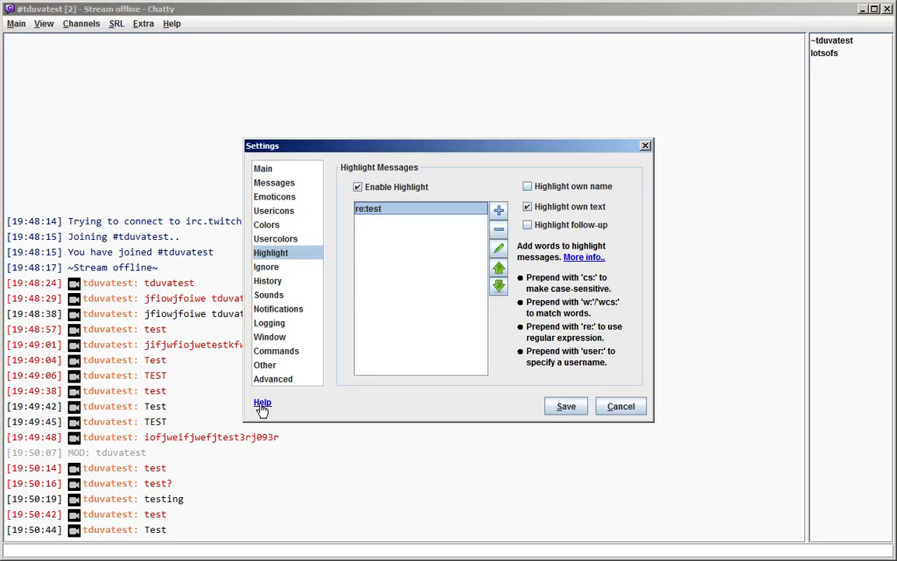
- Read the Text Matching Prefixes section of the highlight settings help, then close the help
click(262, 405)
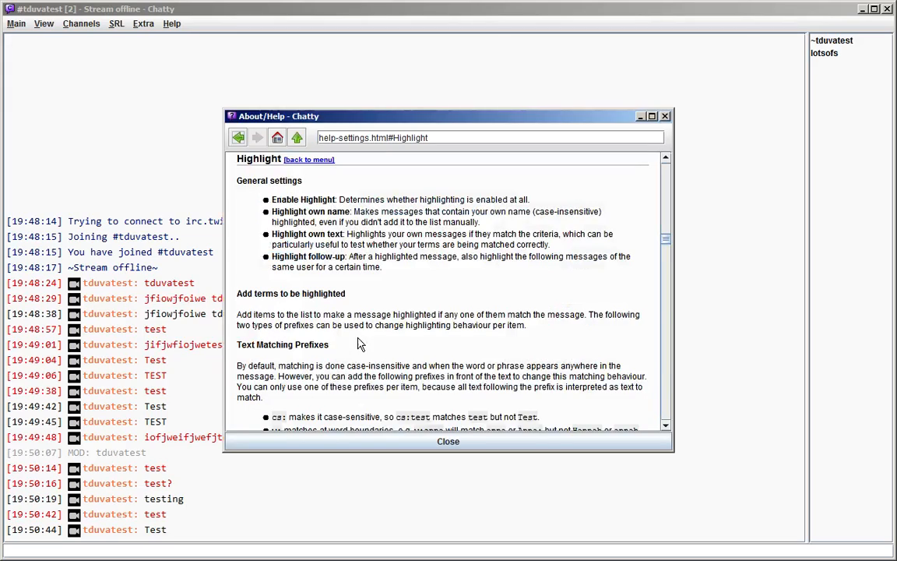
scroll(322, 290, down, 3)
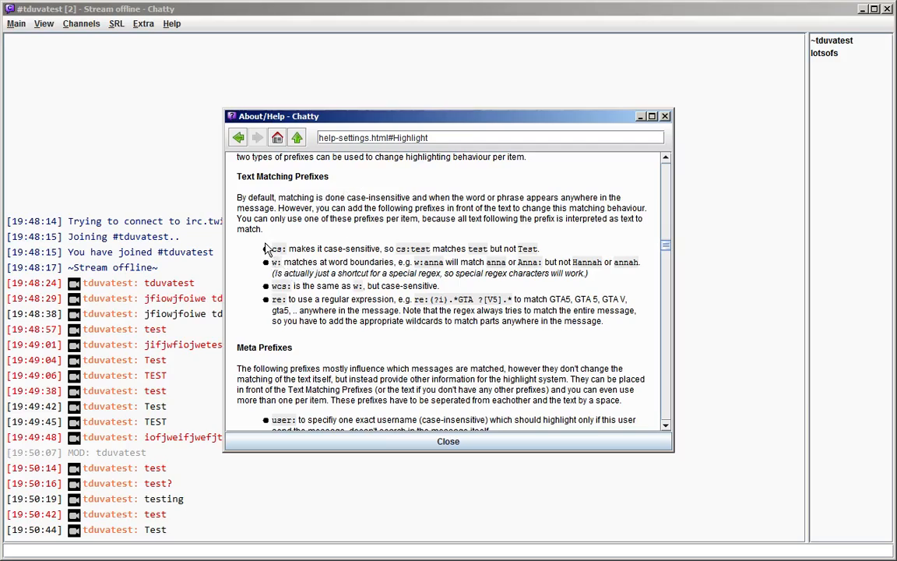
click(665, 117)
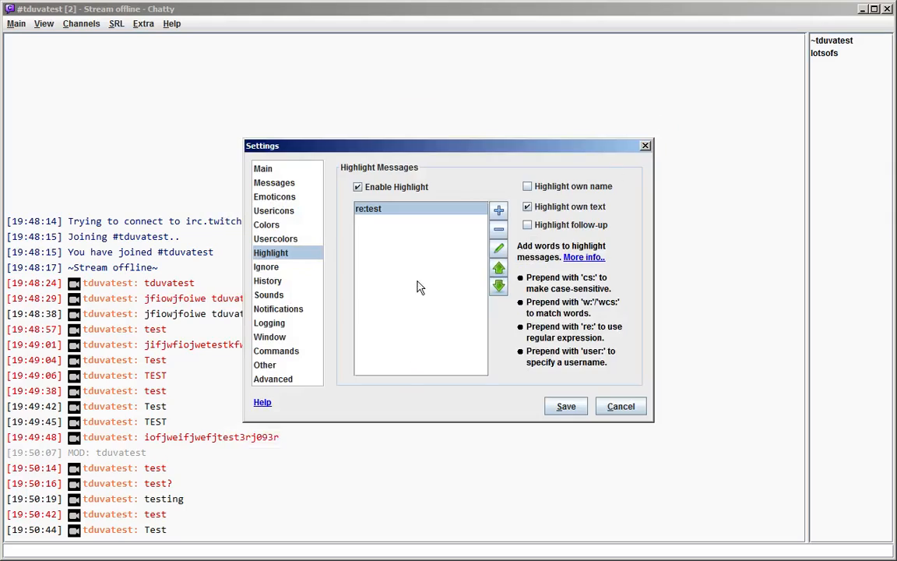
- Review the "re:" prefix in the highlight entry, and read the Meta Prefixes section of the help
double_click(405, 212)
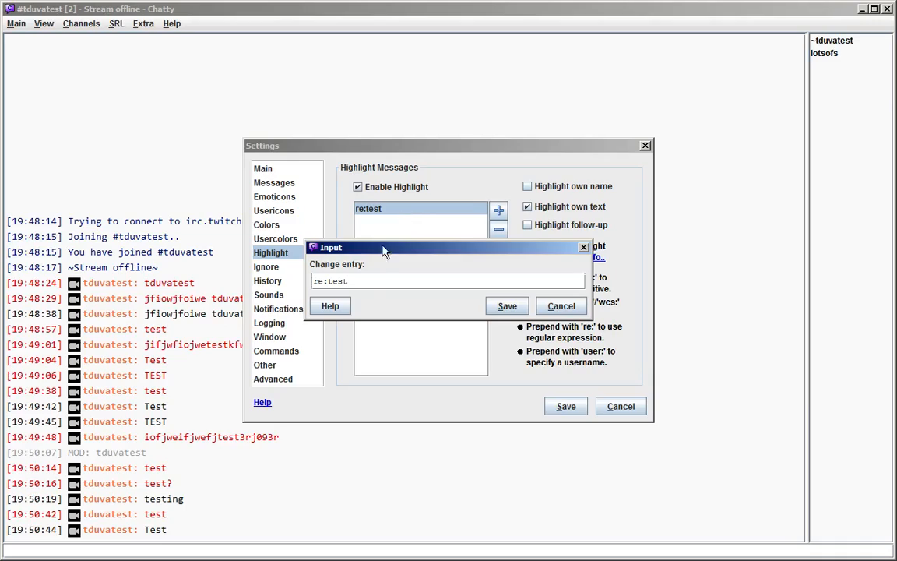
double_click(330, 282)
click(507, 306)
click(262, 404)
scroll(385, 354, down, 10)
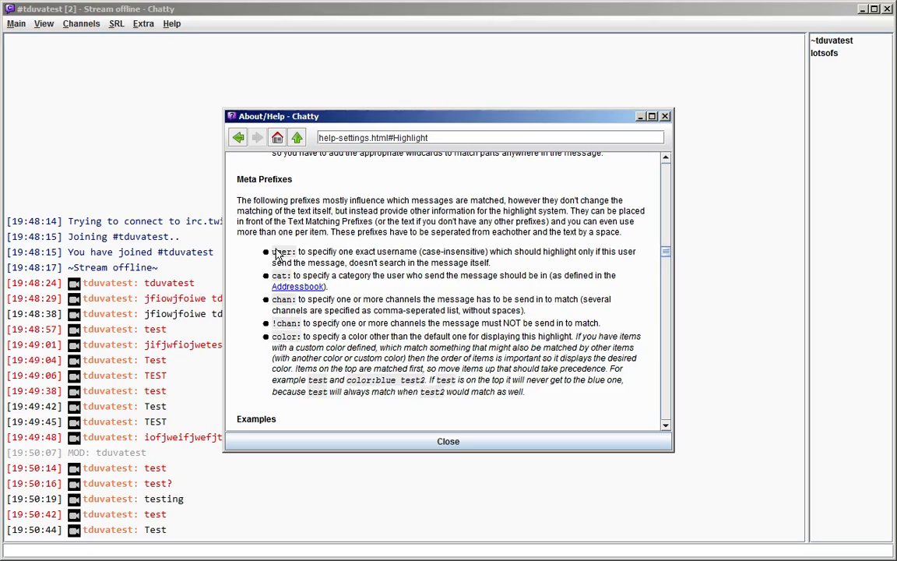
click(664, 115)
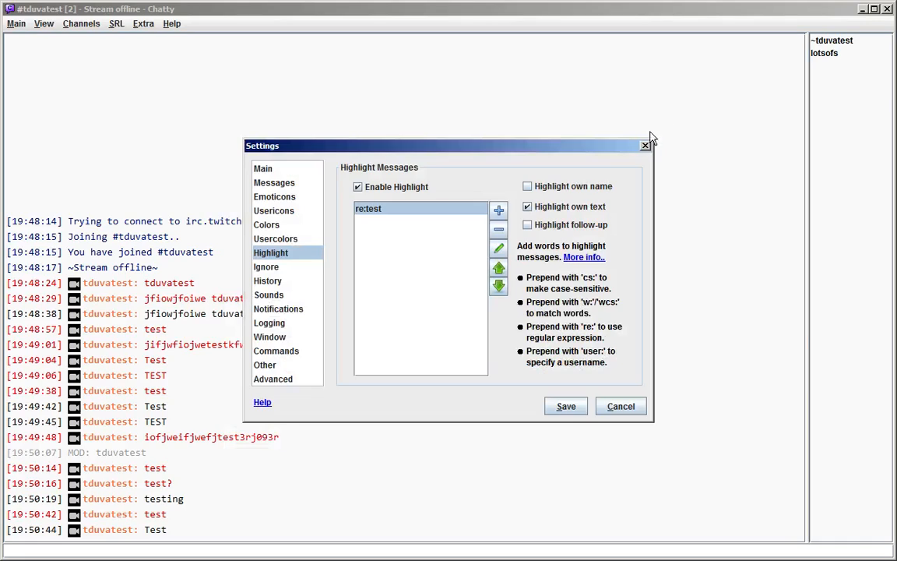
- Replace the highlight entry with "user:tduvatest" to match one user's messages, and save the settings
double_click(397, 210)
drag(379, 281, 245, 281)
text(user:tduvatest)
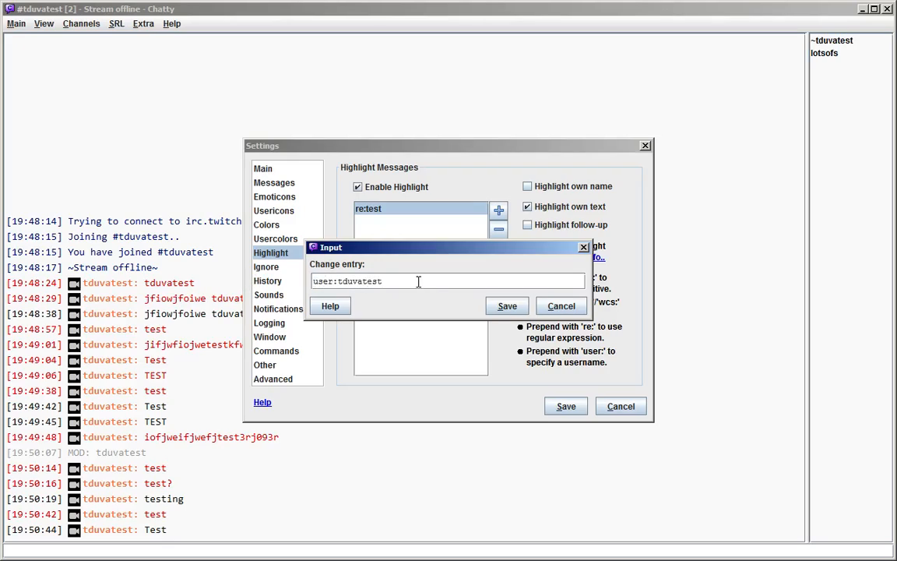
click(505, 306)
click(567, 406)
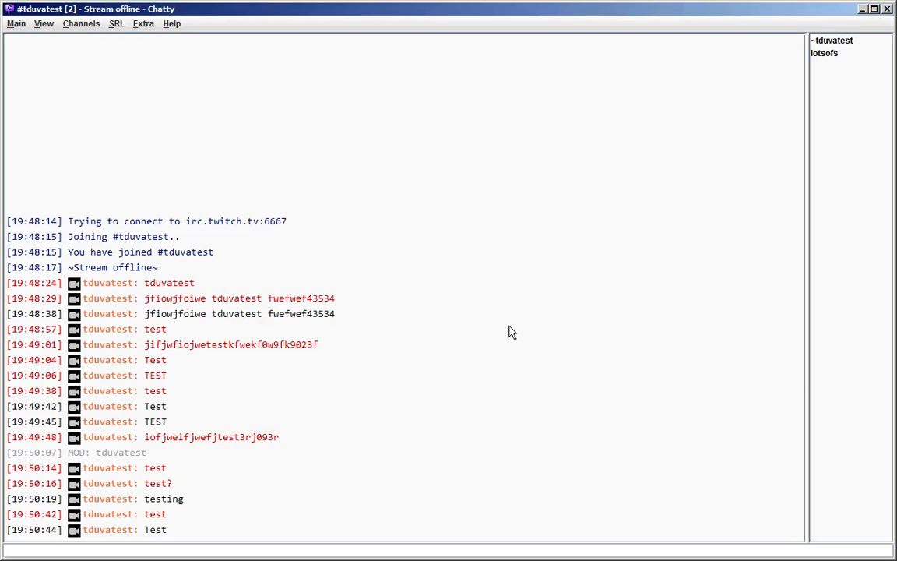
- Send the chat messages "489498498", "j0f9j230f9j23" and a blank one to check the username matching
text(489498498)
key(Return)
text(j0f9j230f9j23)
key(Return)
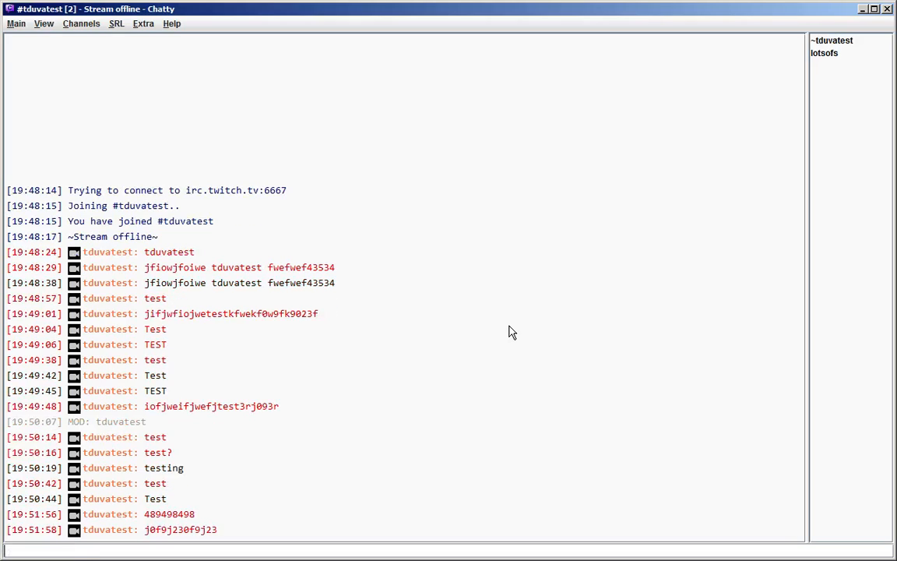
key(Return)
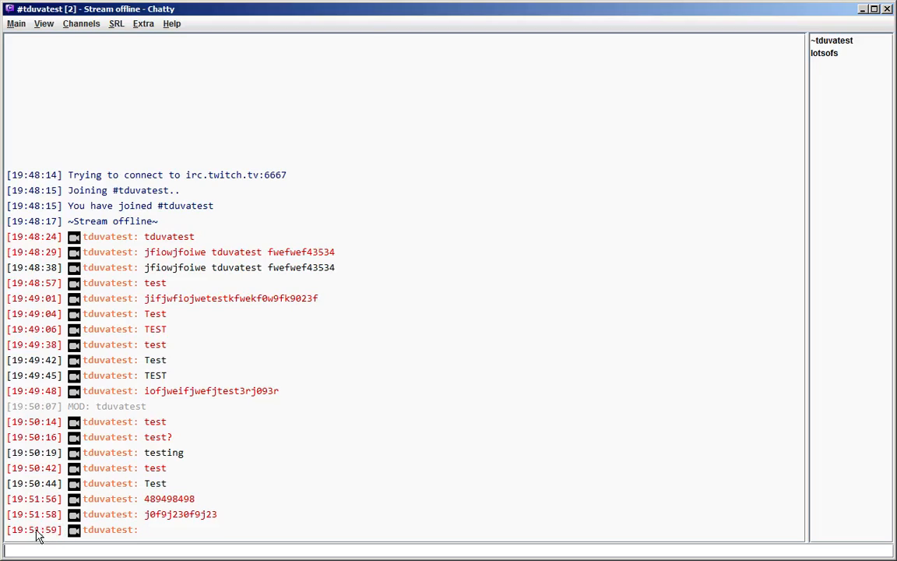
- Extend the highlight entry to "user:tduvatest test" so the user's message must also contain that text, and save the settings
click(16, 25)
click(28, 71)
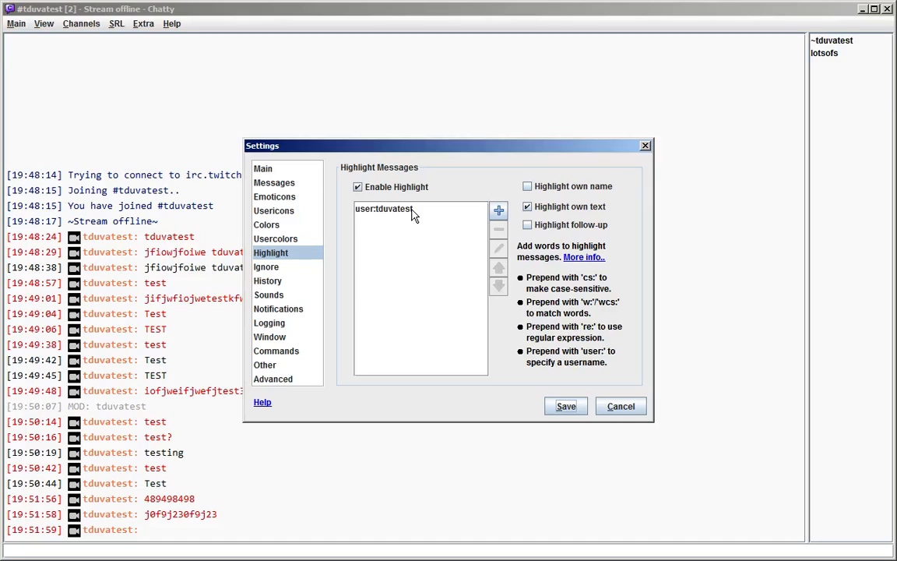
double_click(363, 214)
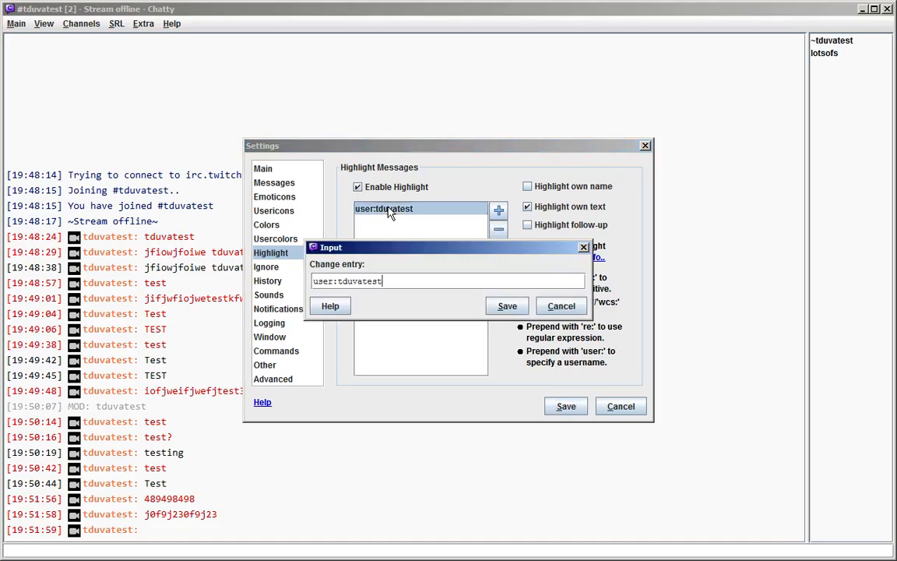
text(test)
click(506, 306)
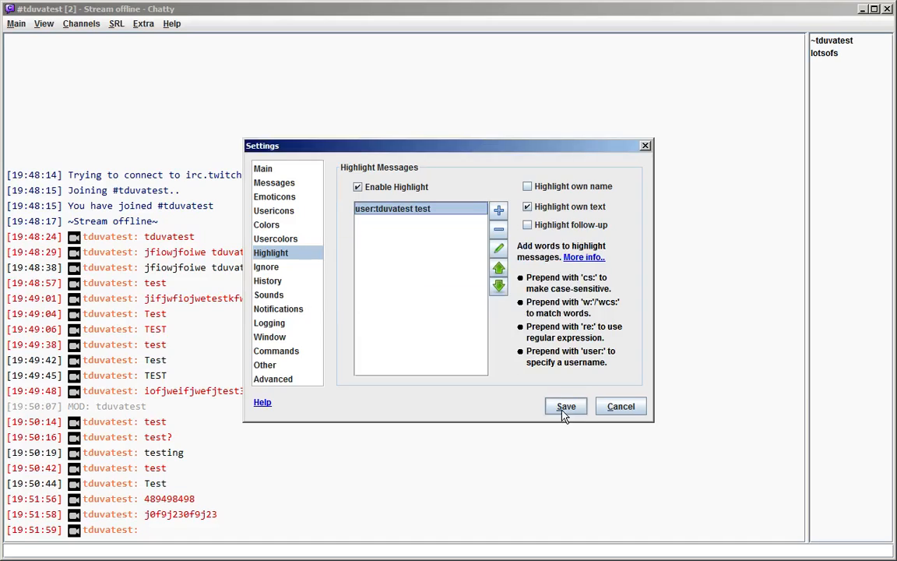
click(566, 405)
- Send the chat messages "test" and "jpofiwjefowef" to check the combined username and text matching
text(test)
key(Return)
text(jpofiwjefowef)
key(Return)
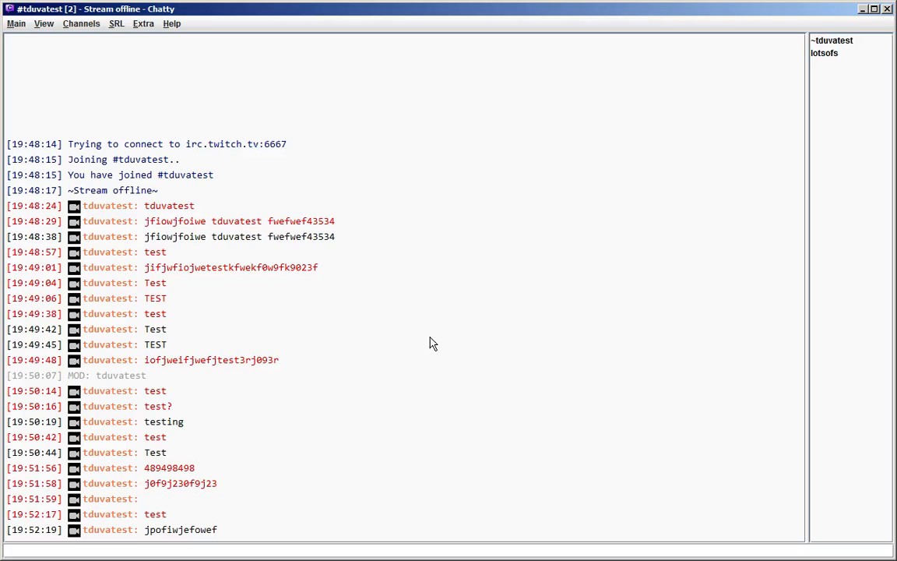
- Change the highlight entry to "user:tduvatest w:test" to combine the username with whole-word matching, and save the settings
click(15, 23)
click(31, 71)
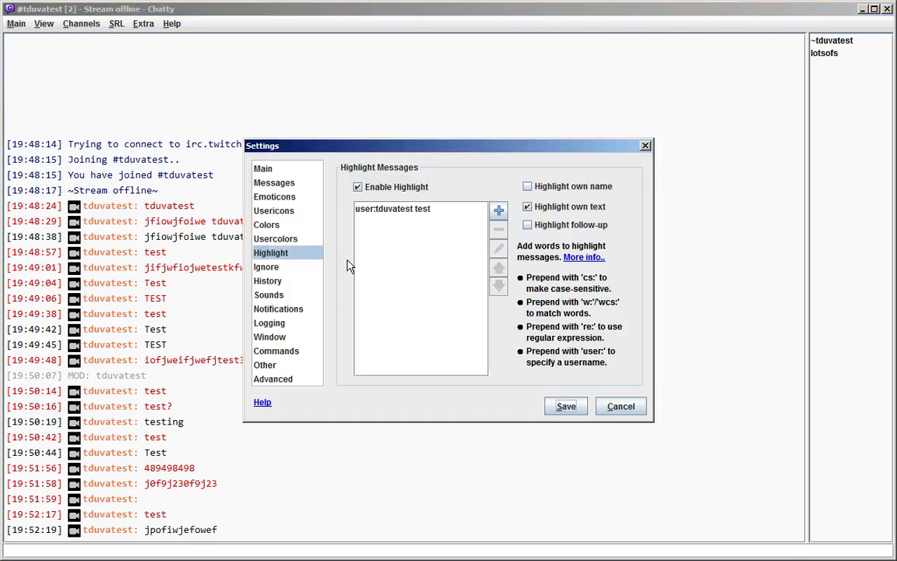
double_click(414, 217)
click(389, 284)
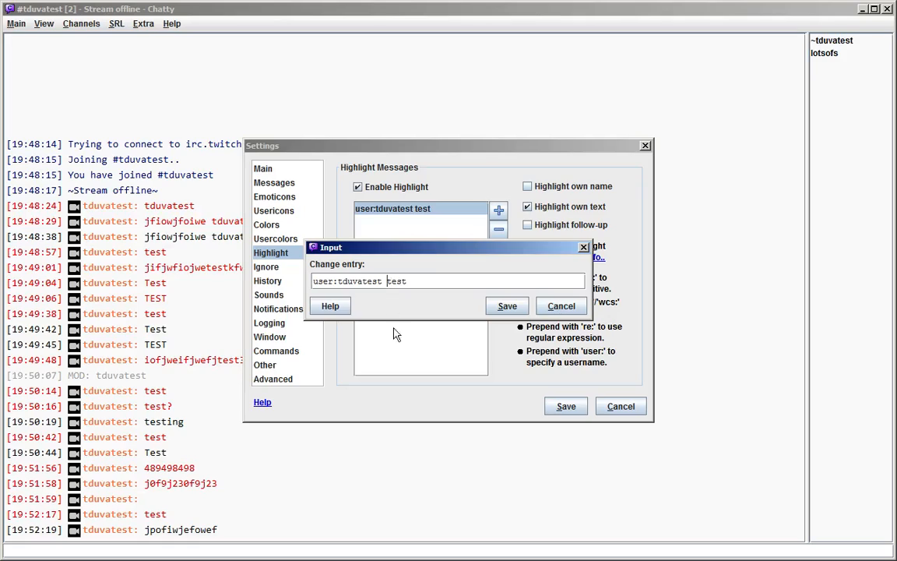
text(w:)
click(507, 306)
click(567, 406)
- Send the chat messages "testing" and "test" to check the username combined with whole-word matching
text(testing)
key(Return)
text(ttest)
key(BackSpace)
key(BackSpace)
key(BackSpace)
key(BackSpace)
text(est)
key(Return)
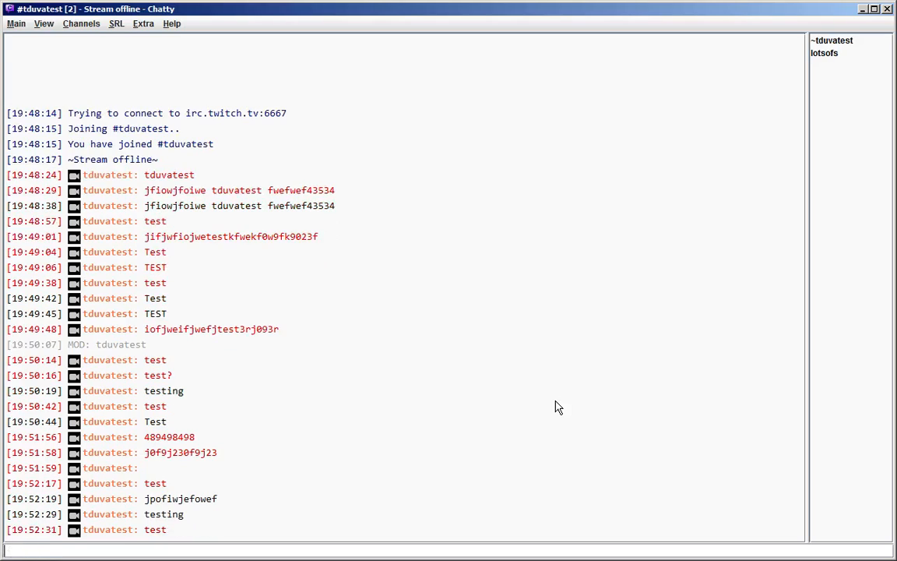
- Open the highlight entry for editing and examine its "user:" and "w:" parts alongside the prefix list in the settings
click(18, 23)
click(24, 73)
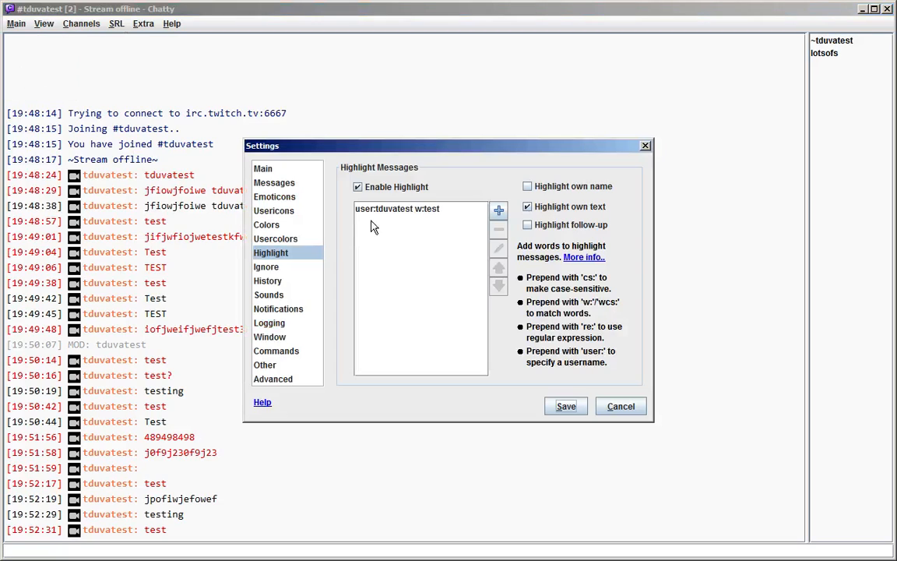
double_click(436, 210)
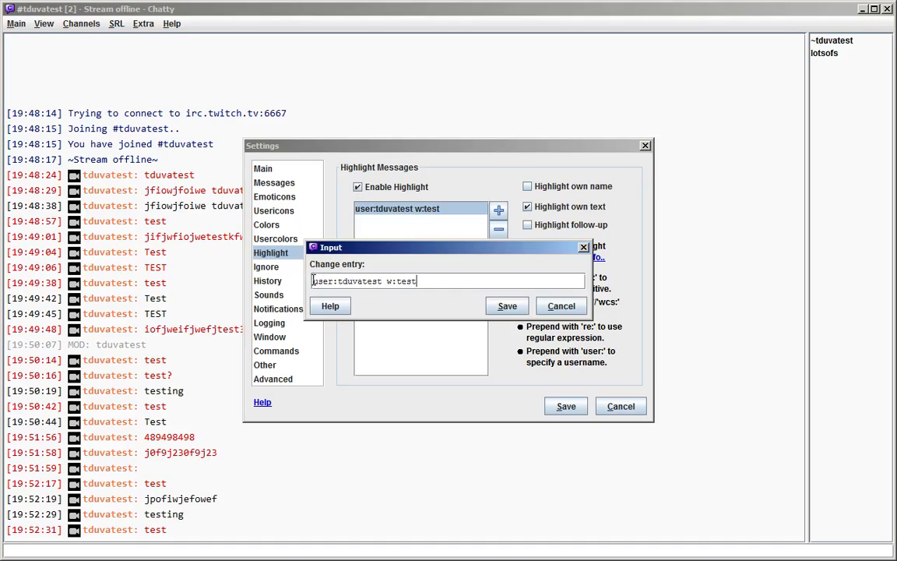
drag(313, 281, 398, 283)
click(386, 281)
drag(349, 248, 254, 235)
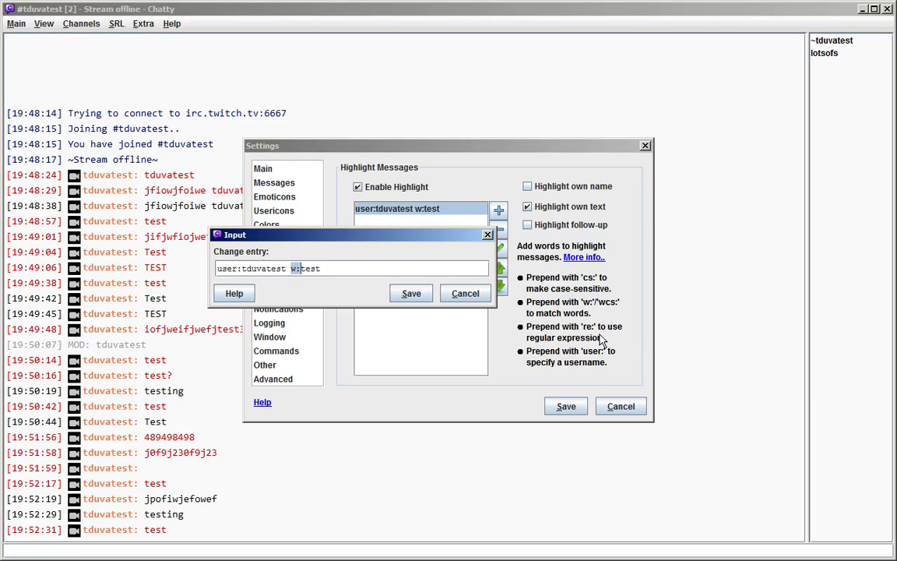
drag(244, 235, 336, 242)
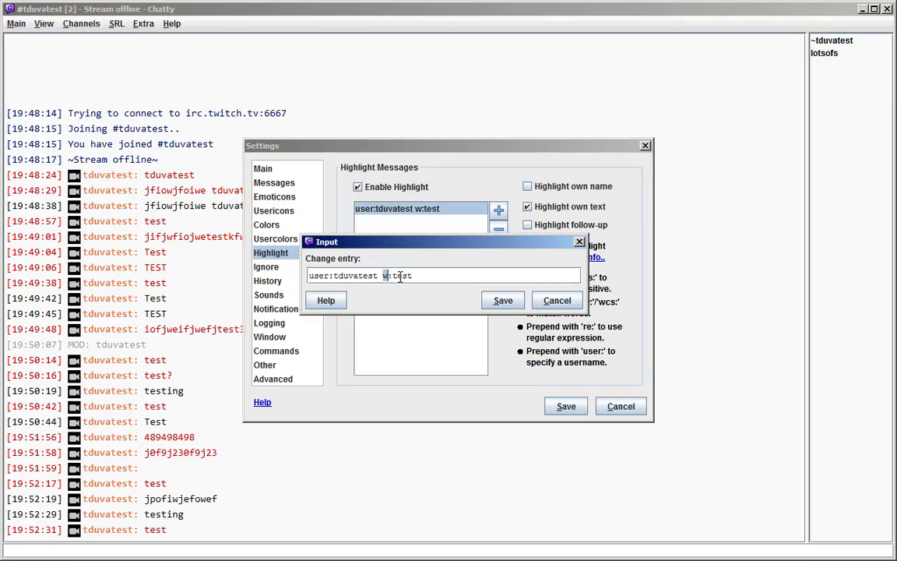
drag(392, 277, 507, 276)
triple_click(574, 276)
drag(424, 274, 377, 276)
drag(308, 277, 348, 273)
- Move the username part behind the text so the entry reads "w:test user:tduvatest", and save the entry
click(382, 270)
key(shift+Home)
key(ctrl+x)
click(404, 274)
key(ctrl+v)
click(505, 300)
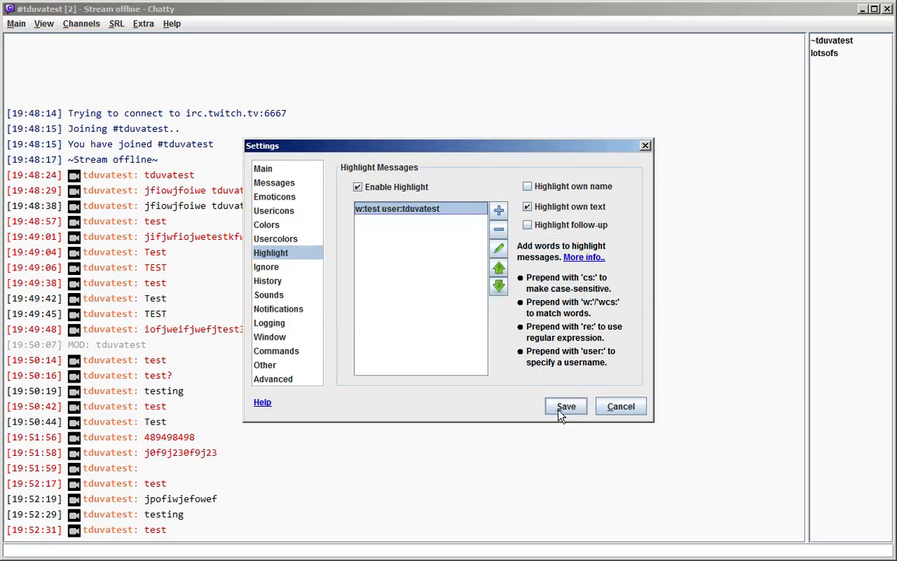
- Save the settings and send the chat messages "test" and "test user:tduvatest" to check the reversed prefix order
click(565, 406)
text(test)
key(Return)
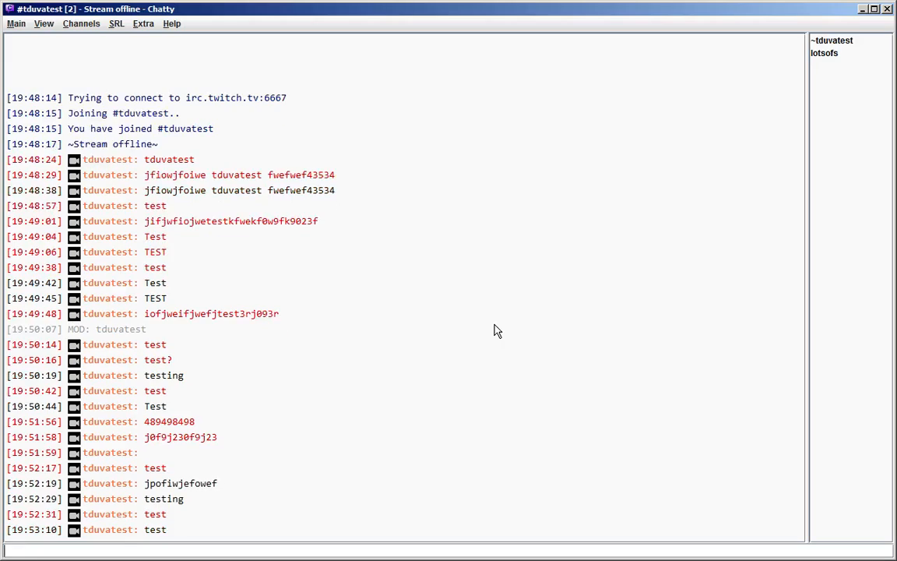
text(test user:td)
text(est)
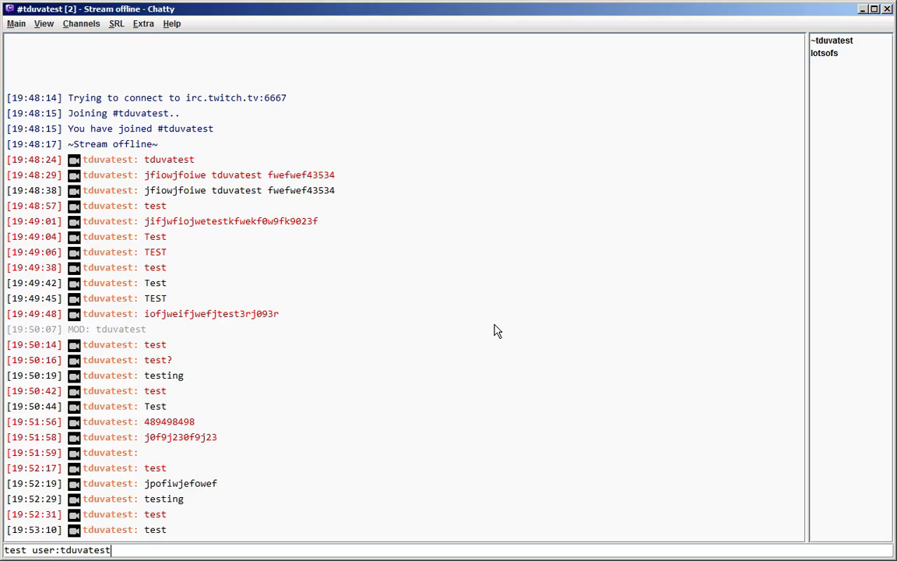
key(Return)
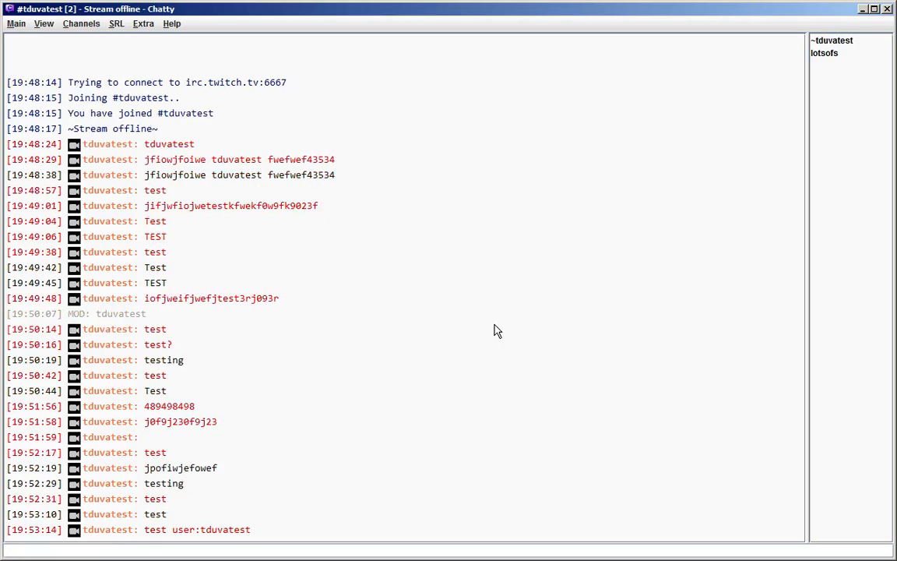
- Open the highlight entry "w:test user:tduvatest" for editing, examine its "w:" prefix and the text following it, and leave without saving
click(21, 24)
click(23, 74)
double_click(374, 209)
drag(313, 282, 531, 271)
click(359, 284)
drag(314, 282, 324, 282)
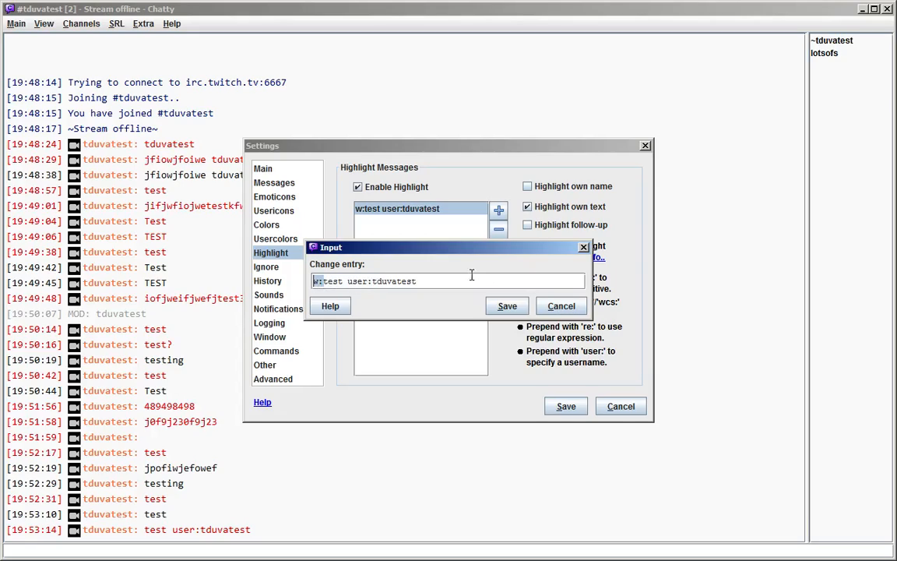
drag(458, 286, 308, 277)
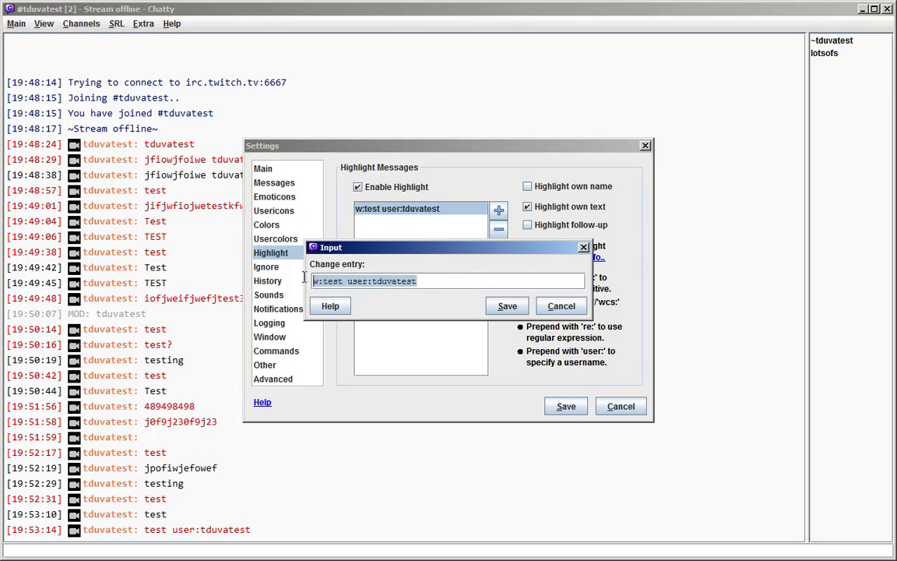
click(472, 281)
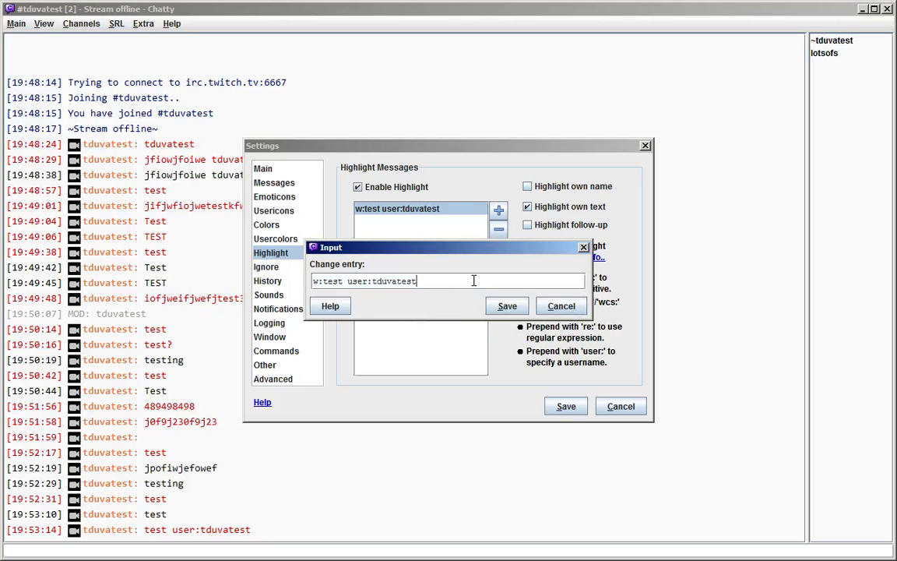
click(559, 306)
- Look up the "cat:" meta prefix in the highlight help, change the highlight entry to "cat:vip" and save the settings
click(262, 402)
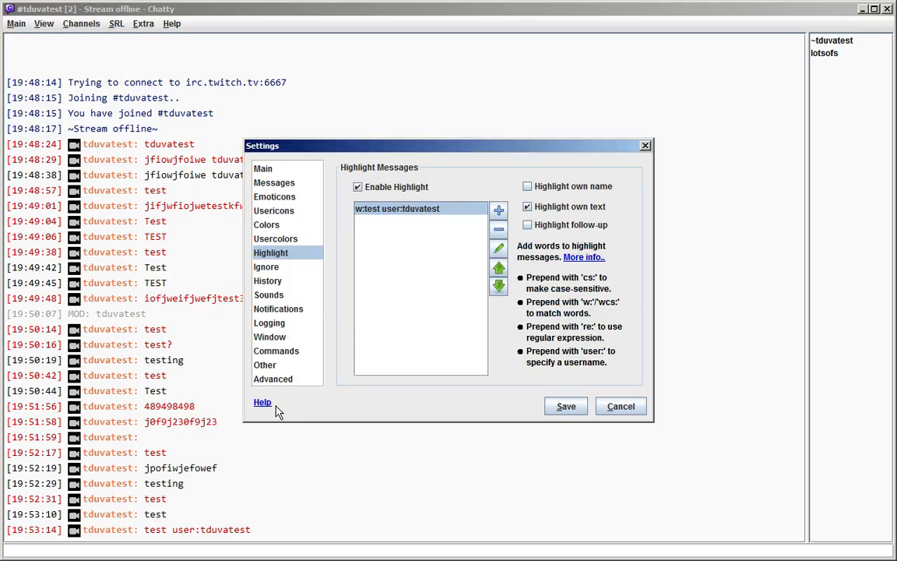
scroll(329, 334, down, 6)
scroll(329, 334, down, 2)
double_click(279, 276)
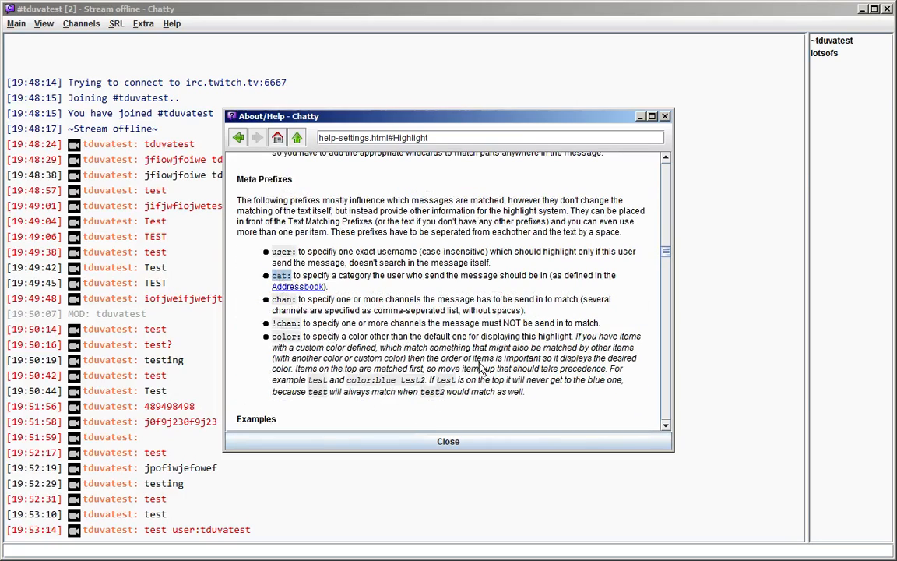
click(665, 117)
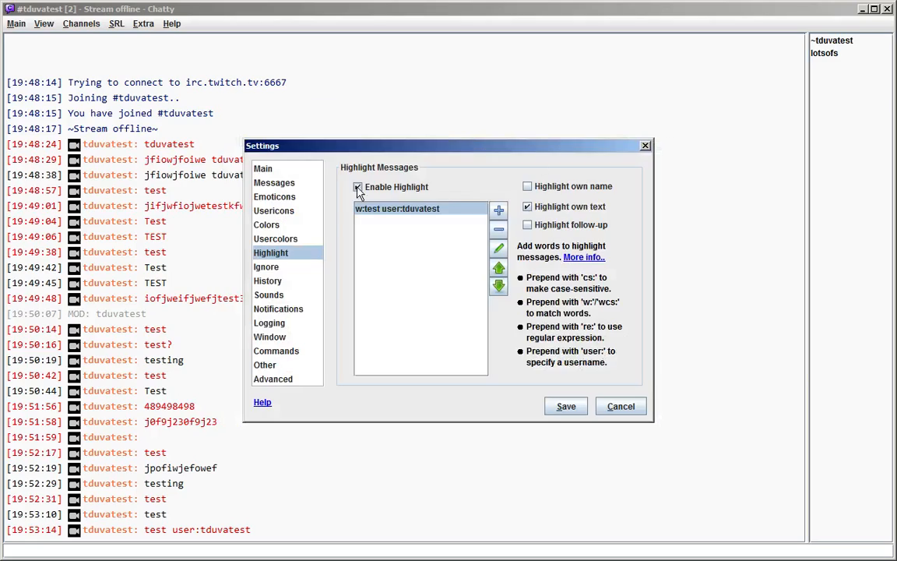
double_click(405, 209)
drag(461, 276, 265, 274)
text(cat:vip)
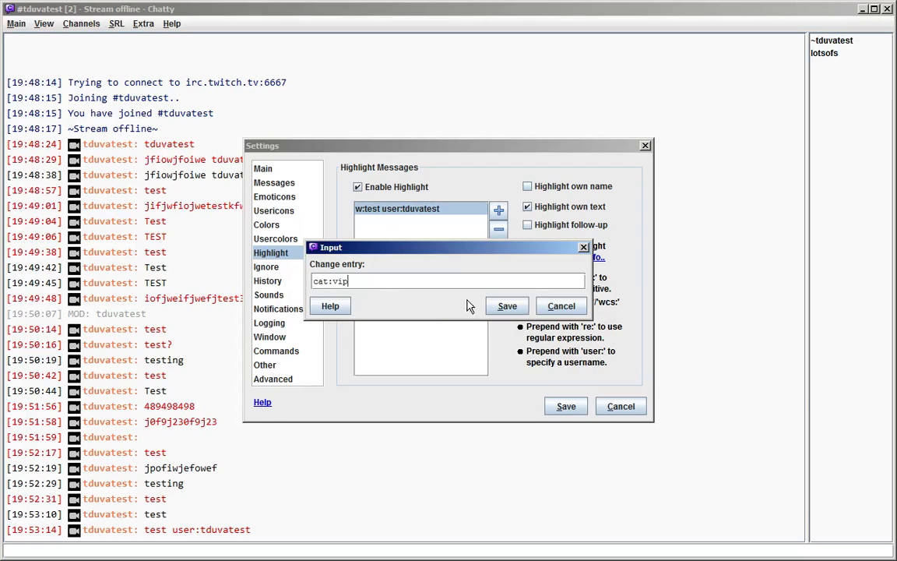
click(508, 306)
click(566, 405)
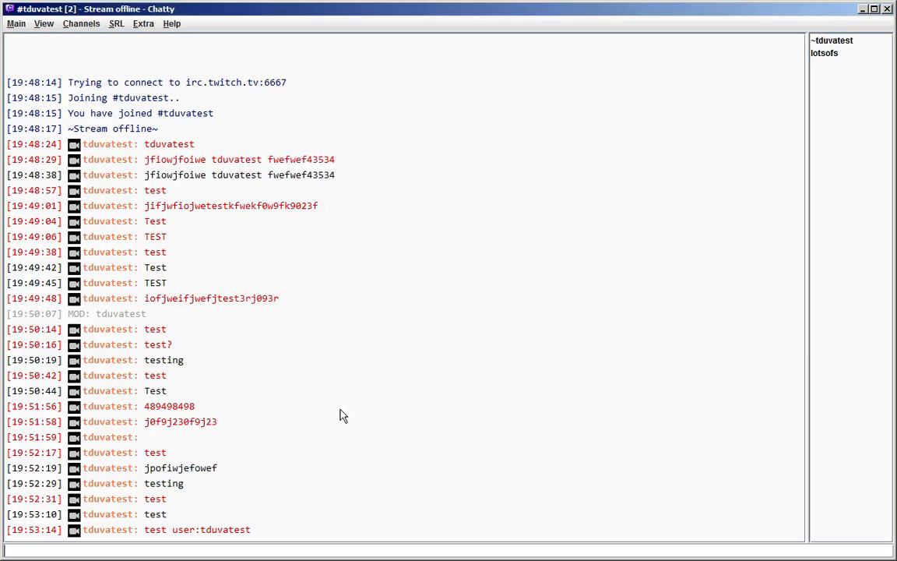
- Send the chat message "fwefwefwefwef" and check which addressbook categories its sender tduvatest is assigned to
text(fwefwefwefwef)
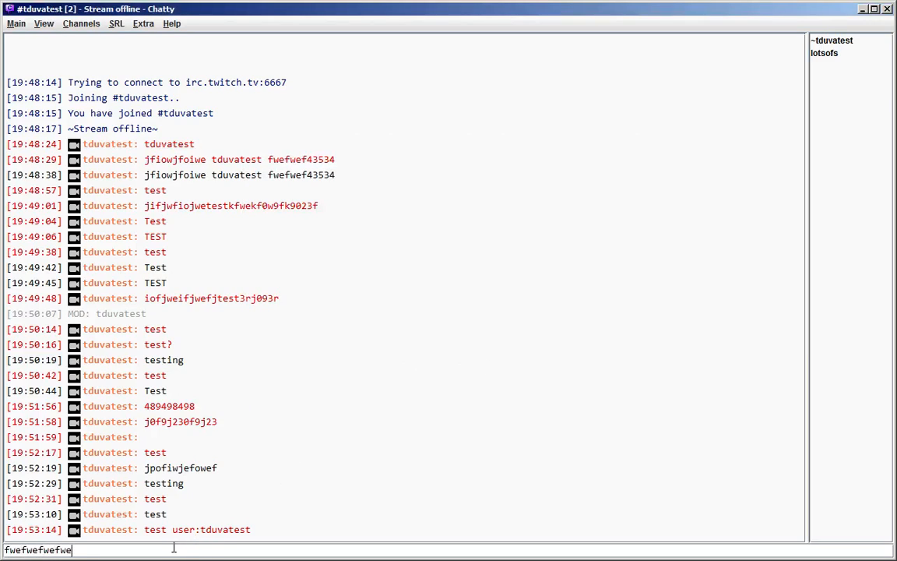
key(Return)
right_click(111, 480)
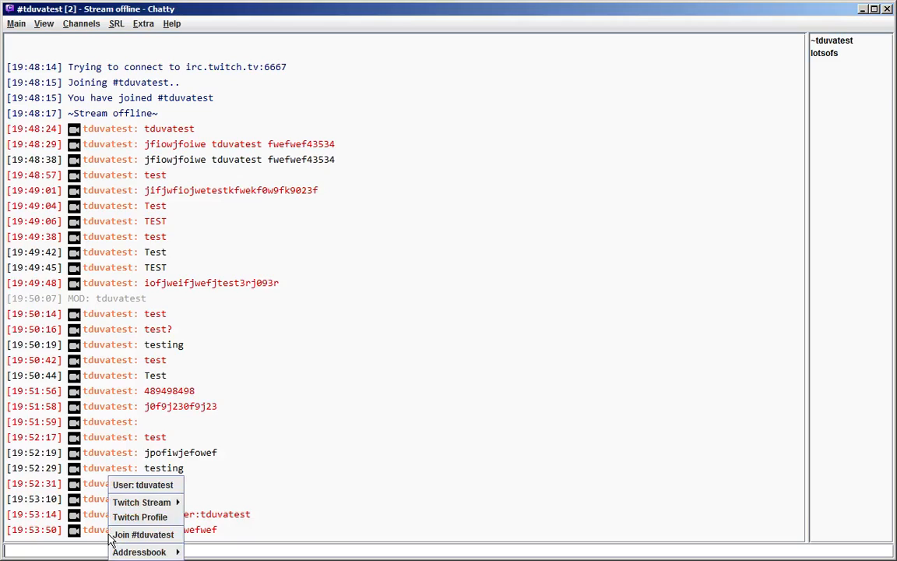
mouse_move(134, 555)
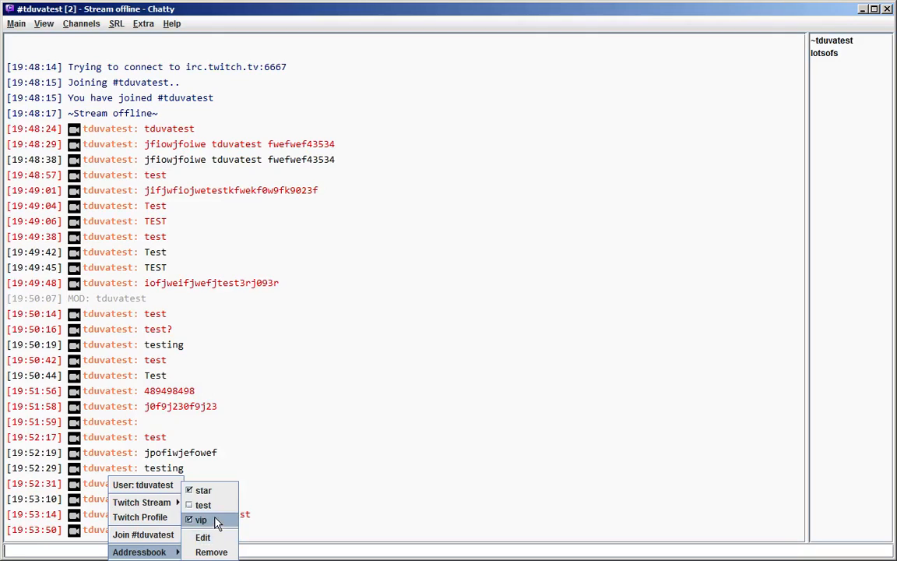
click(79, 25)
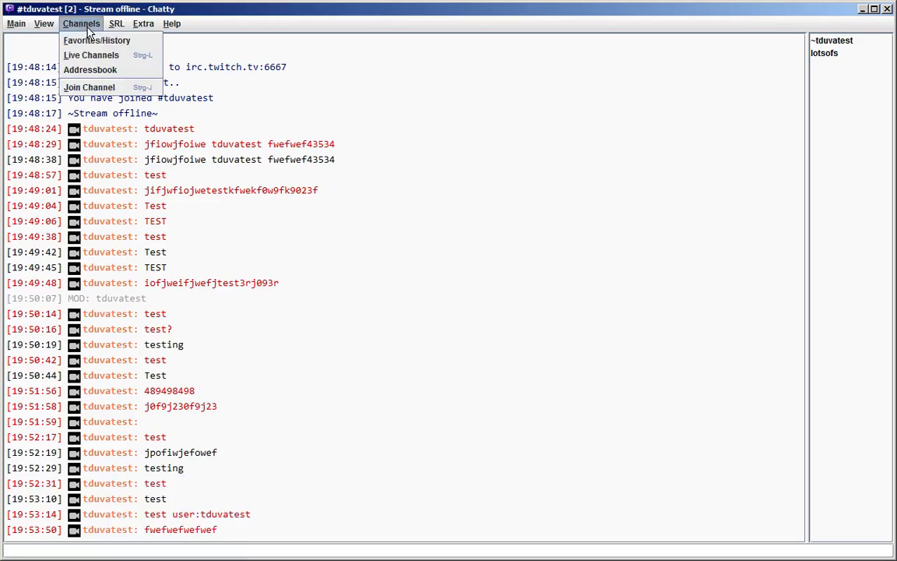
click(80, 24)
- Send "fwefwef" with tduvatest removed from the vip category, and again with the vip category reassigned
right_click(110, 531)
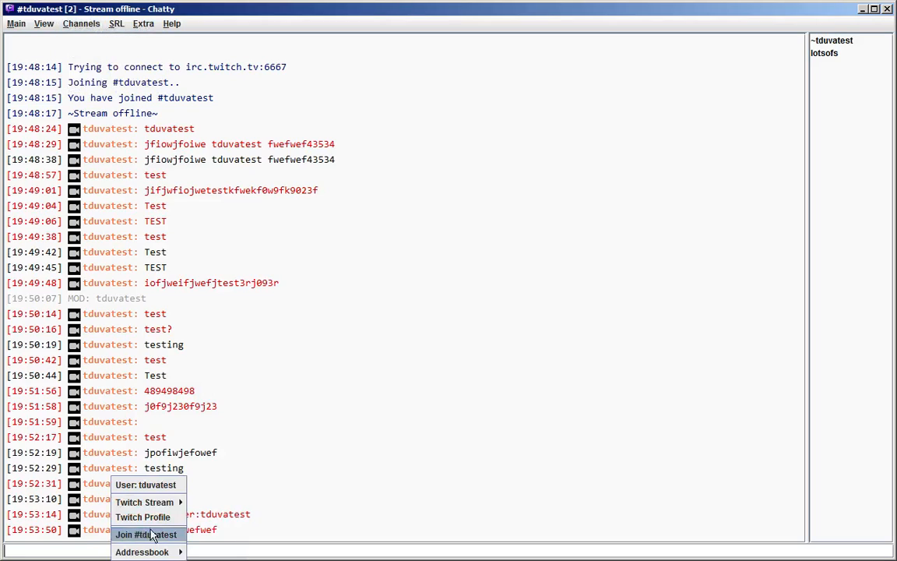
click(195, 520)
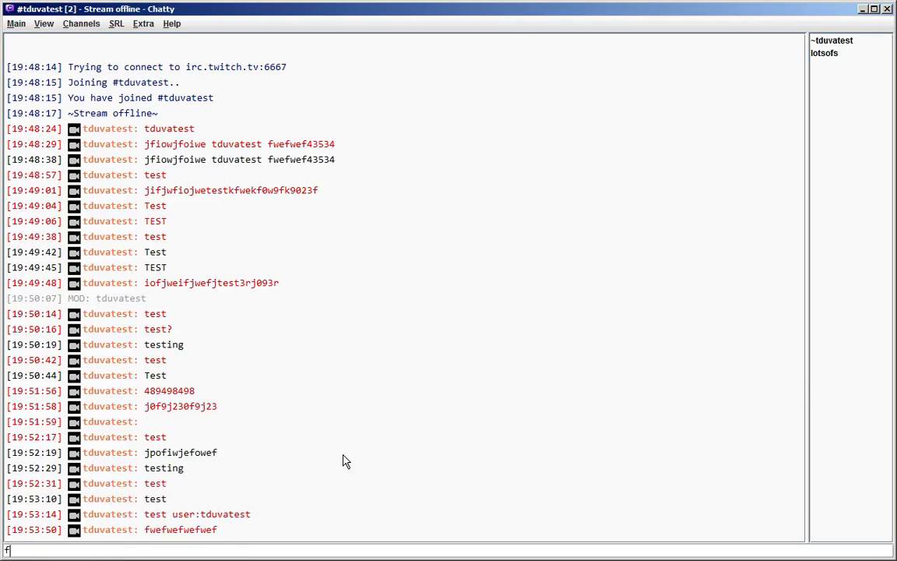
right_click(116, 532)
mouse_move(149, 553)
click(230, 522)
text(fwefwef)
key(Return)
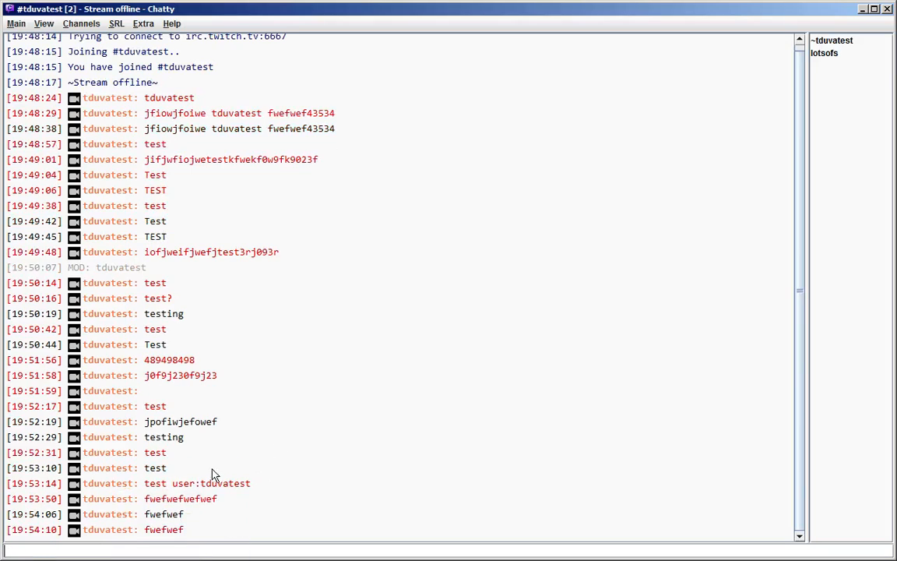
- Change the highlight entry to "cat:vip test", save the settings, and send "fwefwef" and "test" to check it
click(21, 23)
click(37, 73)
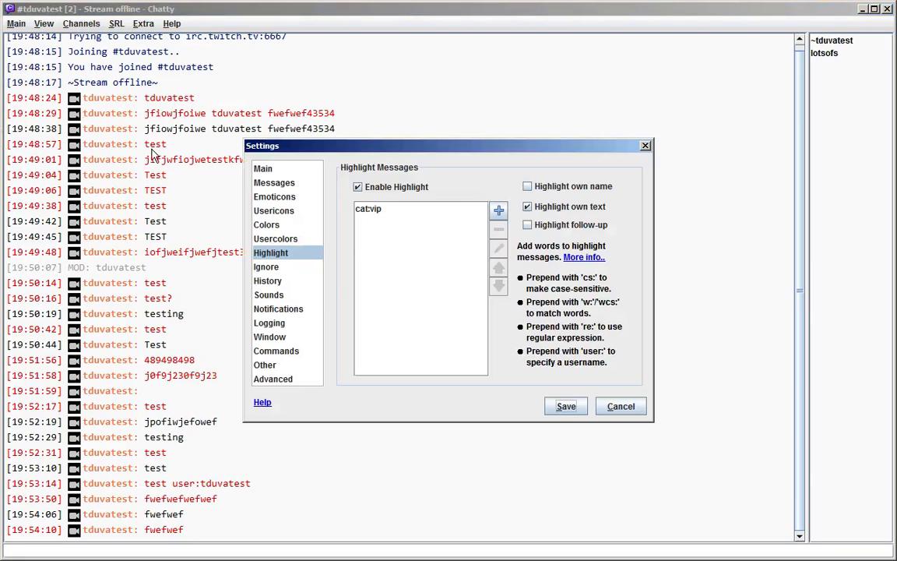
double_click(390, 208)
text(test)
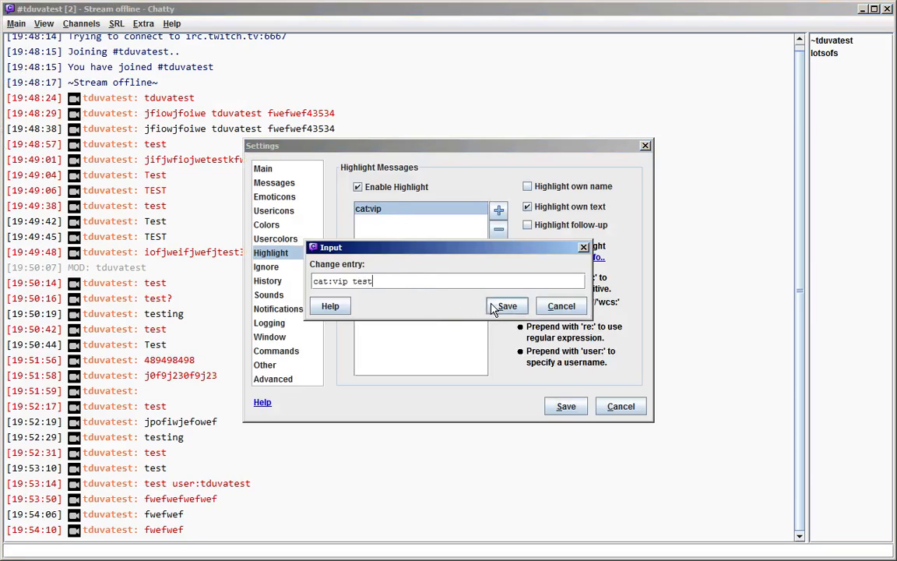
click(502, 306)
click(567, 408)
text(fwefwef)
key(Return)
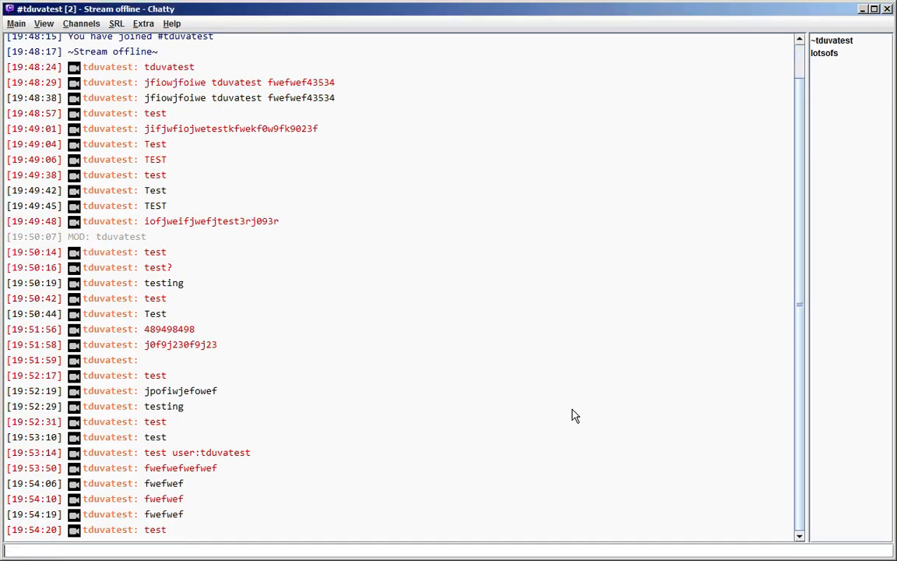
- Review the "cat:vip test" entry and the text matching and meta prefixes in the highlight help, and close the settings unchanged
click(15, 23)
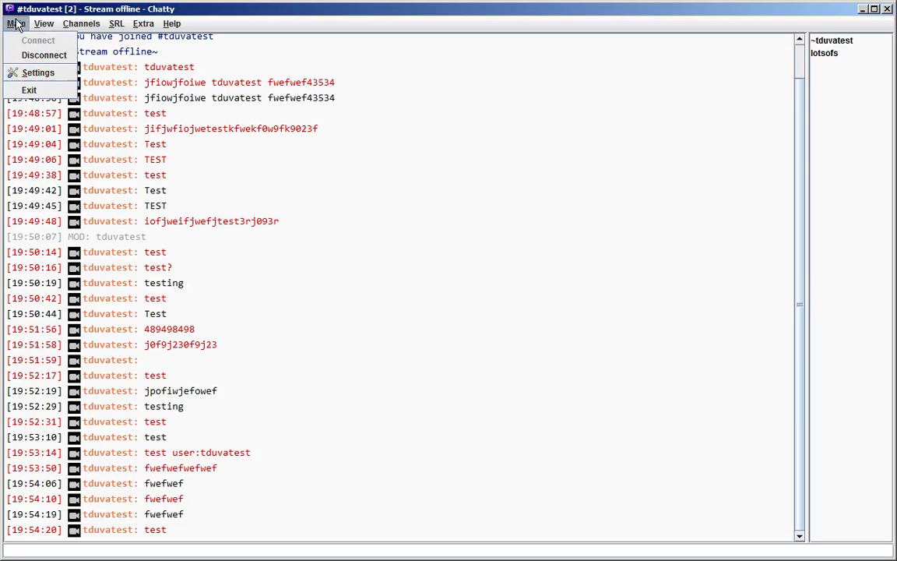
click(24, 73)
double_click(418, 208)
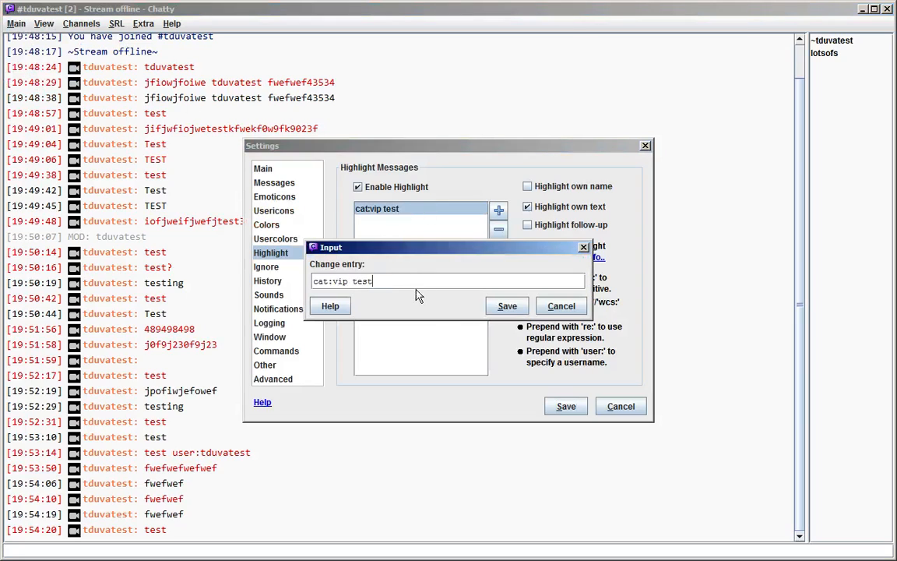
click(561, 306)
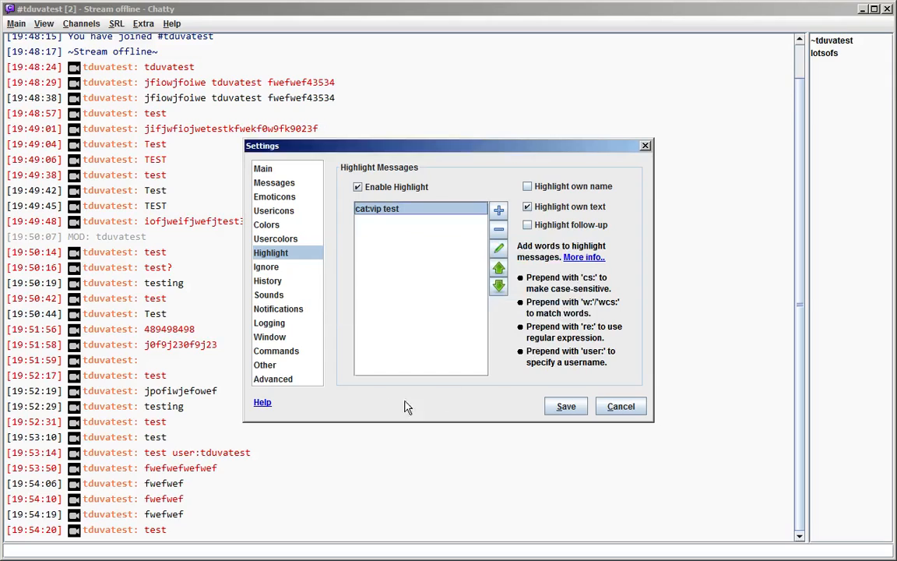
click(261, 402)
scroll(339, 334, down, 5)
scroll(339, 333, up, 2)
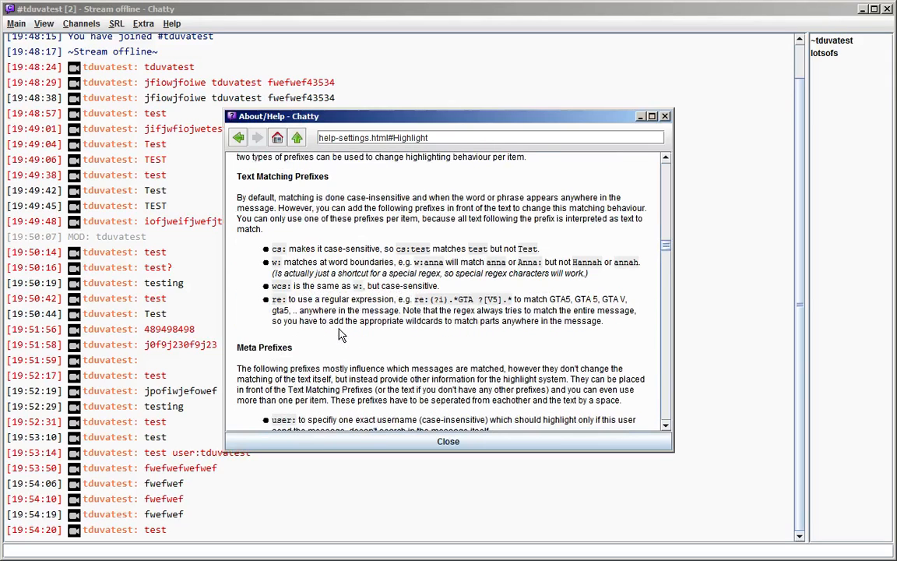
click(664, 117)
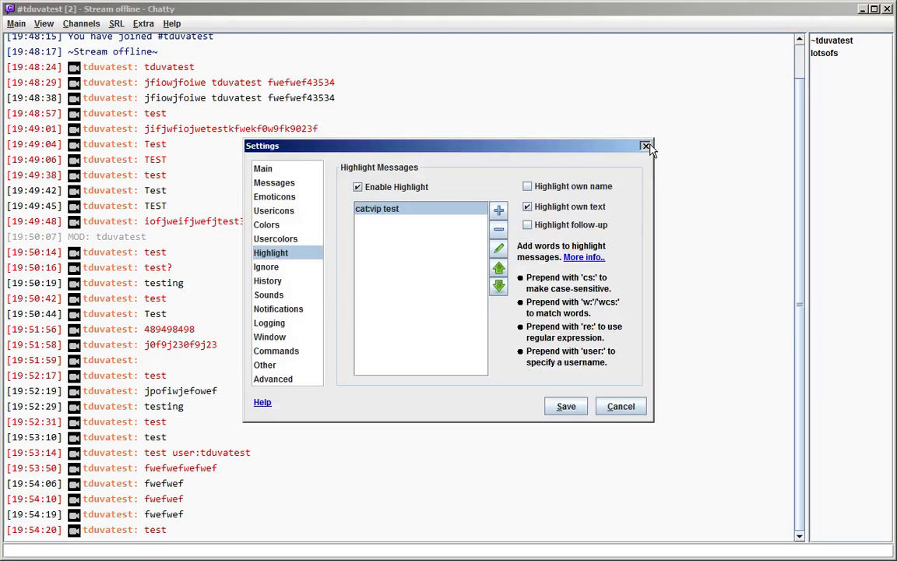
click(646, 146)
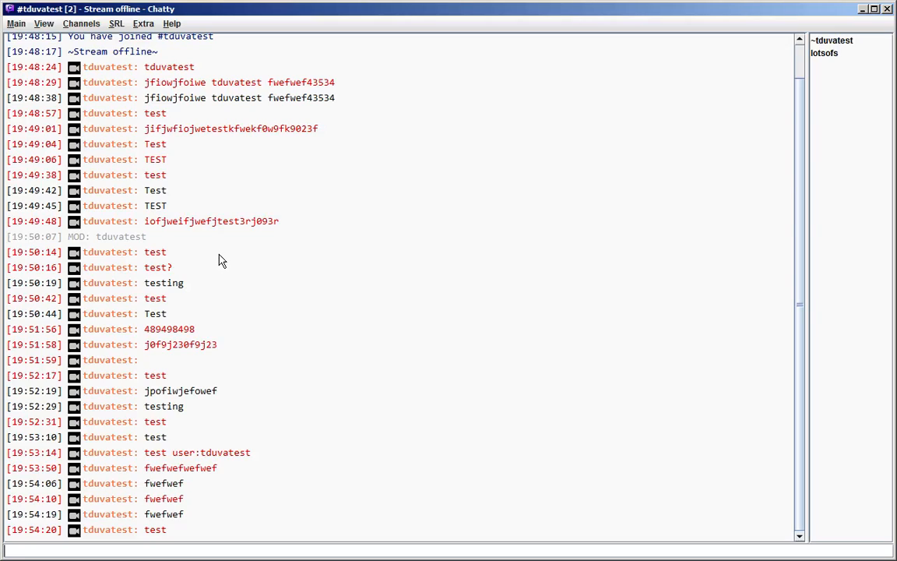
- Examine the categories assigned to tduvatest in the addressbook and close it
click(81, 23)
click(92, 69)
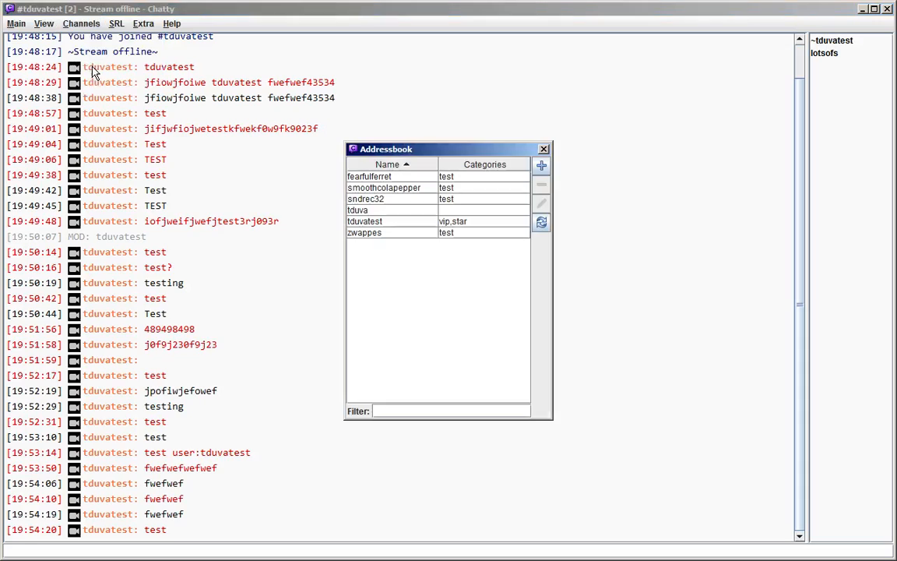
click(466, 222)
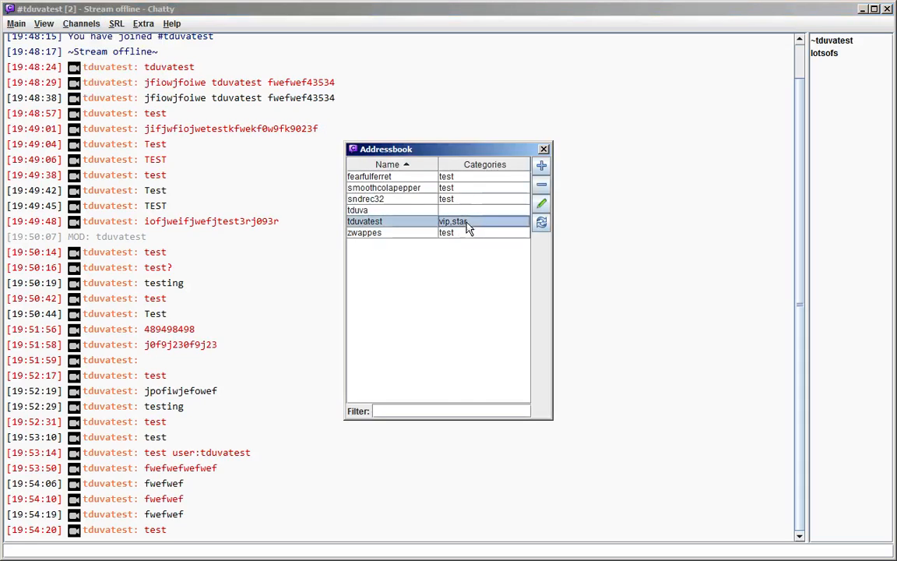
click(544, 149)
- Look up the "chan:" meta prefix in the highlight help and close the help
click(16, 24)
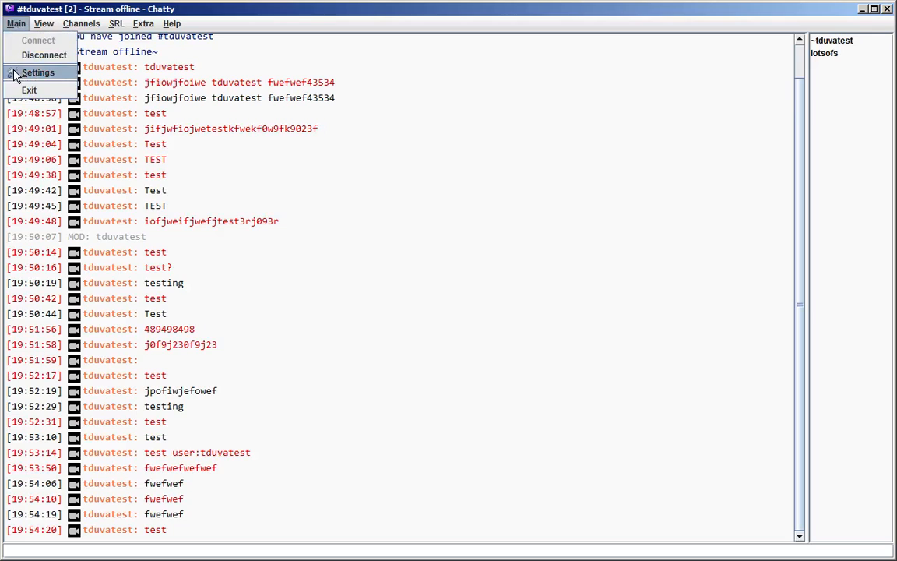
click(22, 70)
click(261, 402)
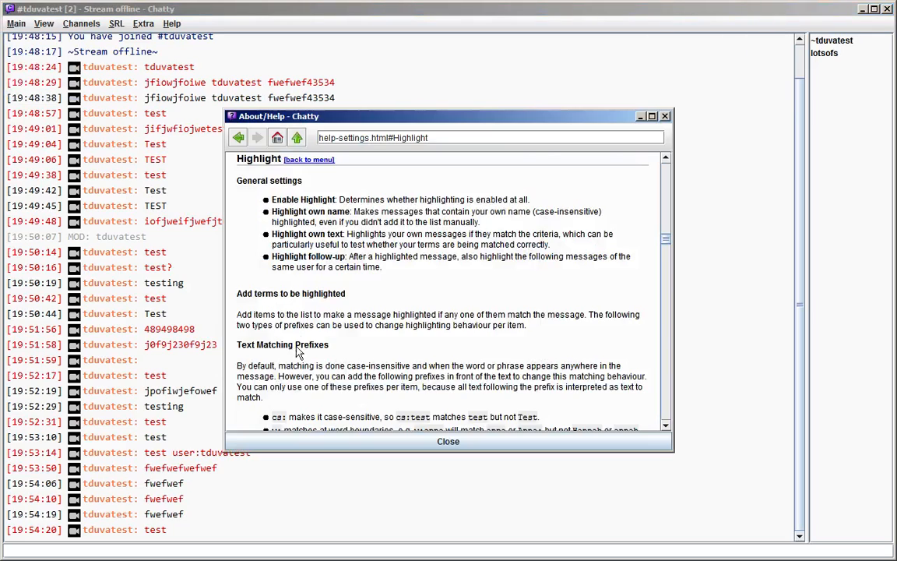
scroll(302, 343, down, 5)
scroll(302, 342, down, 3)
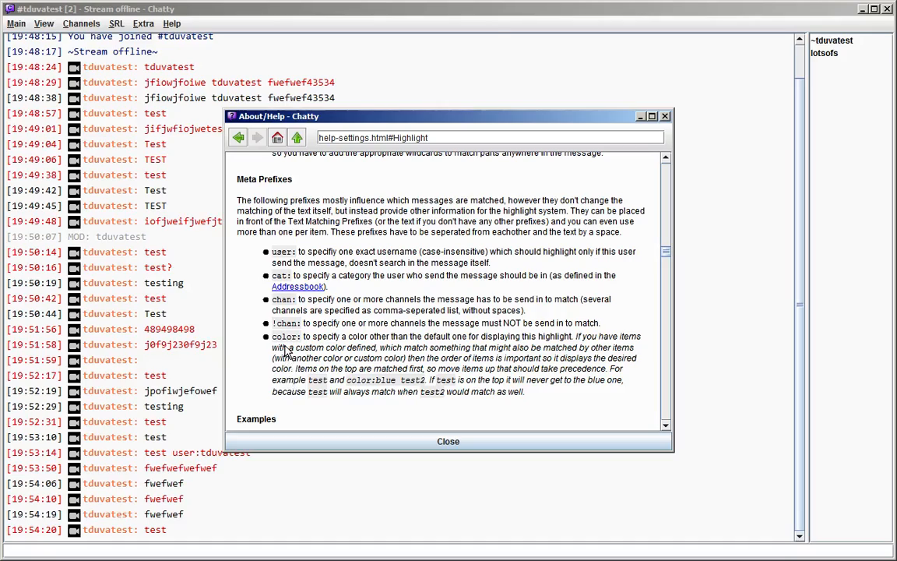
drag(273, 305, 299, 307)
click(665, 116)
- Replace the highlight entry with "chan:tduvatest", without the # before the channel name, and save the settings
click(447, 210)
double_click(447, 212)
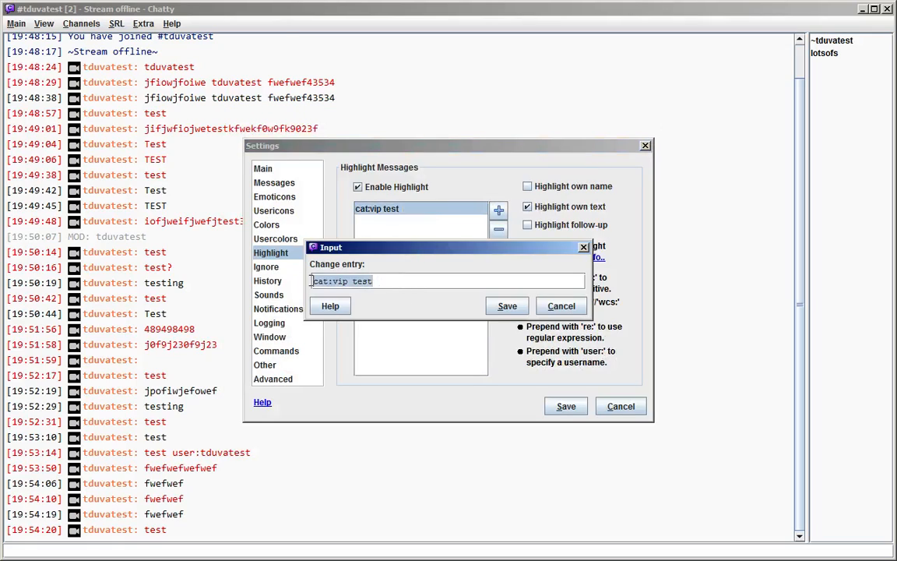
text(chan:#tduva)
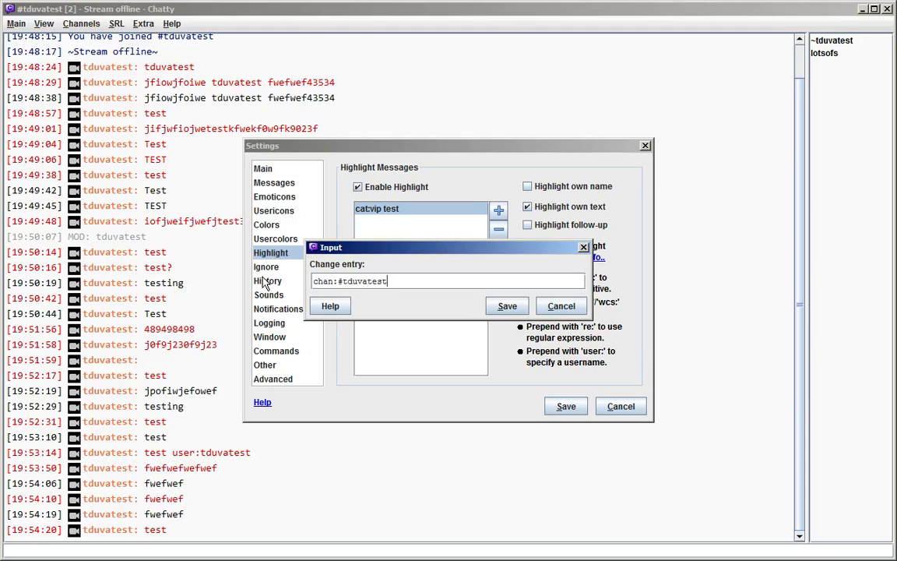
click(343, 282)
key(BackSpace)
click(507, 306)
click(564, 413)
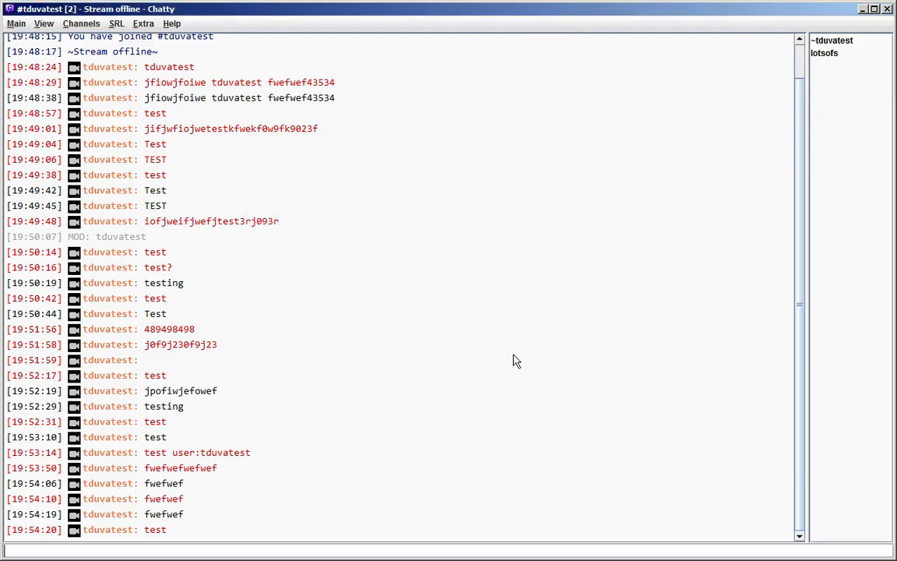
- Send the messages "fwefwef", "hthtrh", "we435345" and "geger greg" in #tduvatest to test the channel highlight
text(fwefwef)
key(Return)
text(hthtrh)
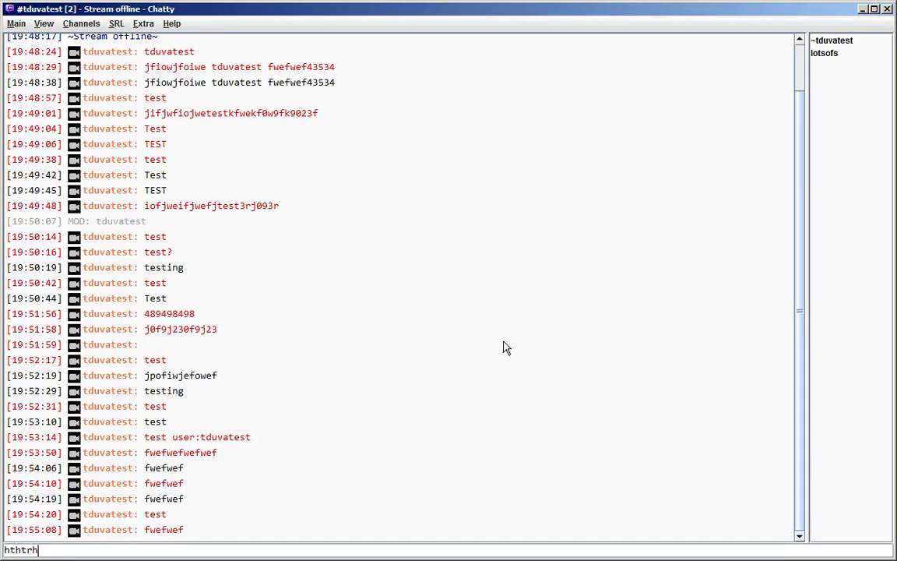
key(Return)
text(we435345)
key(Return)
text(geger greg)
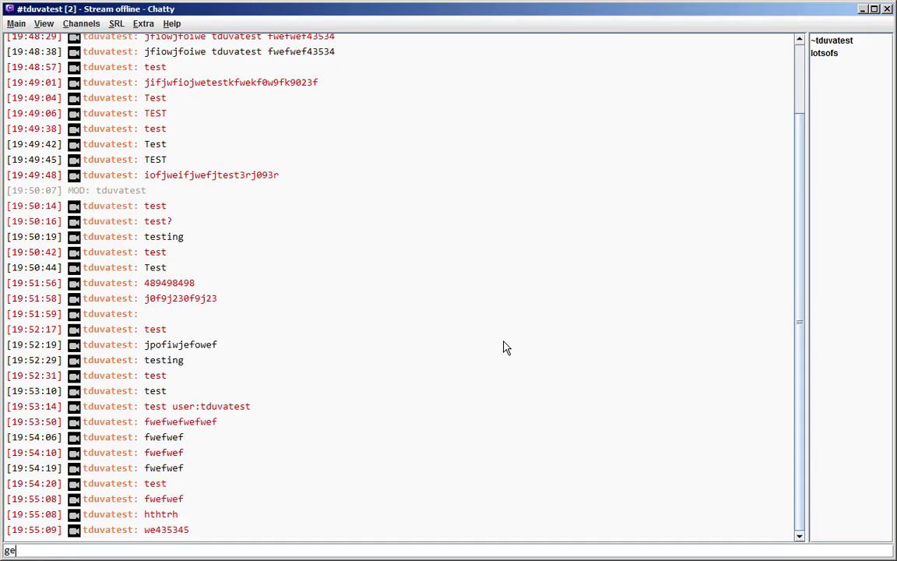
key(Return)
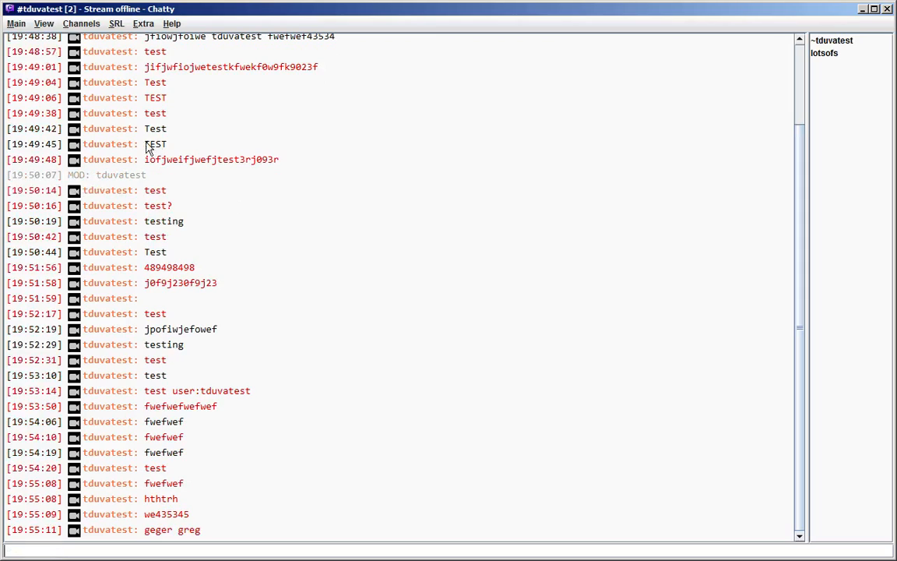
- Change the highlight entry to "chan:tduvatest test", save the settings, and send "test" in #tduvatest
click(16, 24)
click(24, 73)
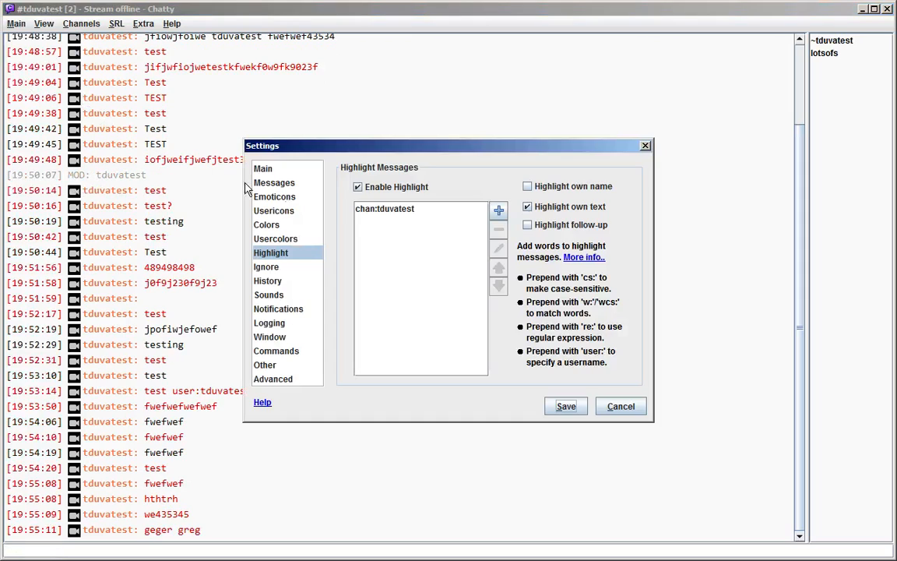
double_click(392, 209)
text(test tes)
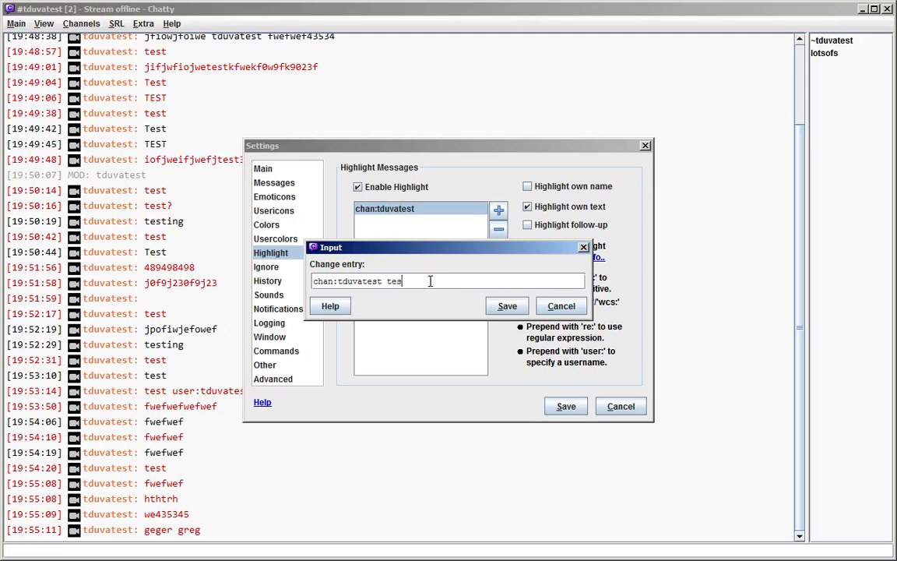
click(507, 306)
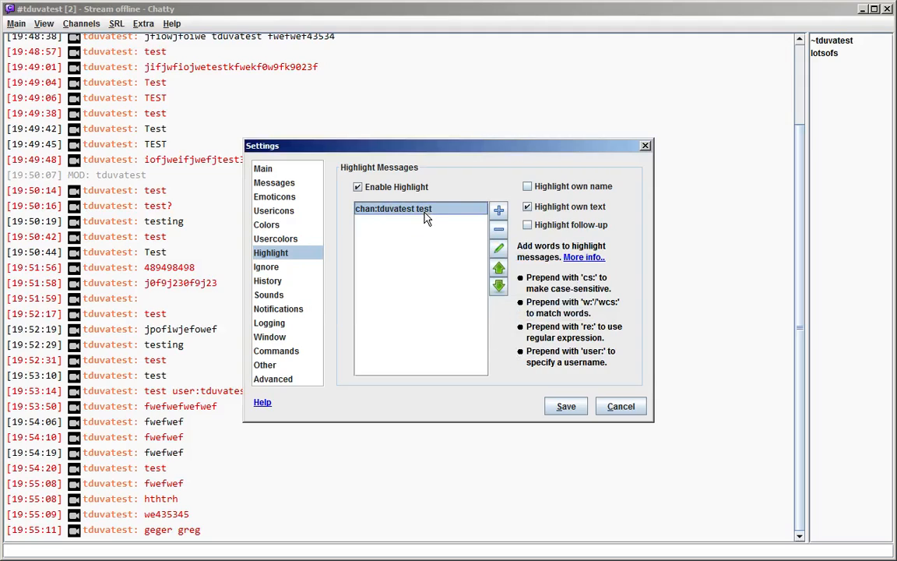
click(565, 405)
text(test)
key(Return)
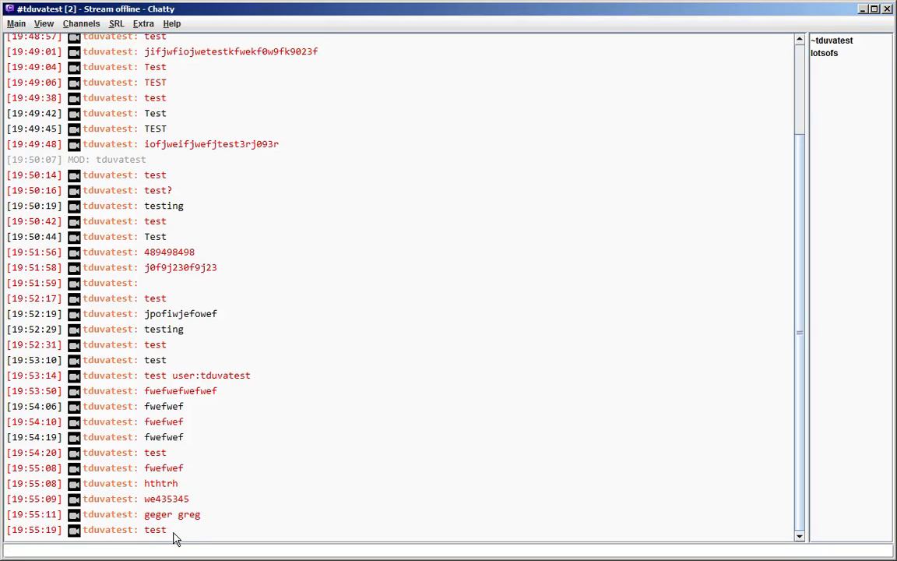
- Join the tduva channel, send "test" there, and close that channel again
click(81, 24)
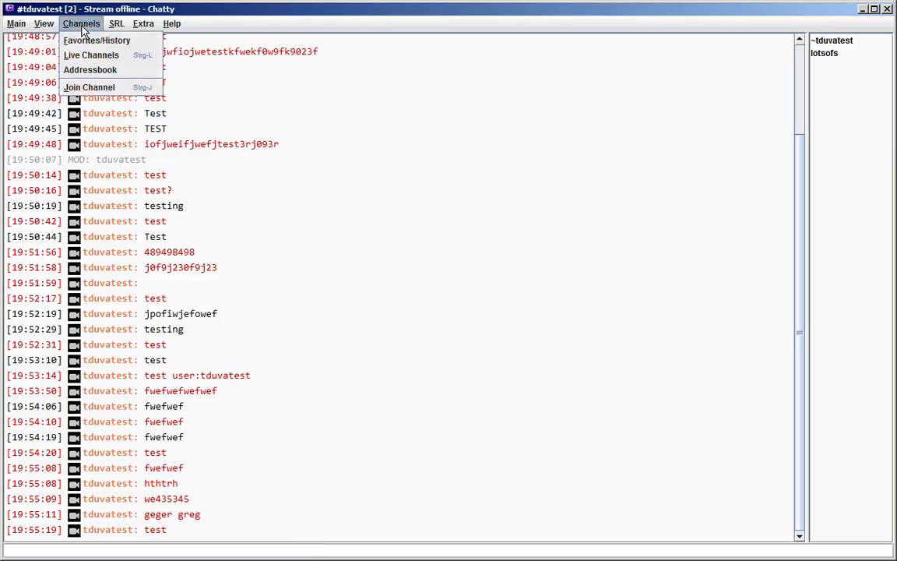
click(82, 88)
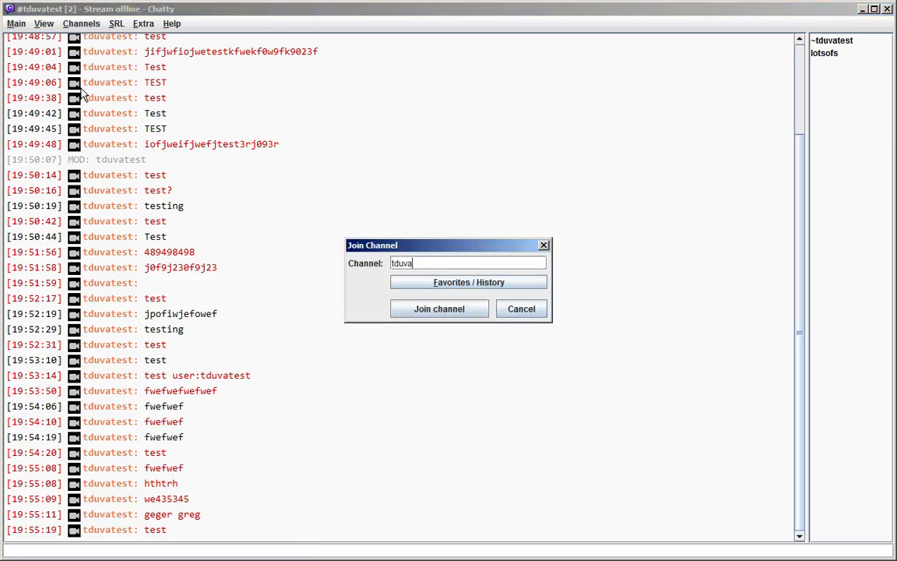
key(Return)
text(test)
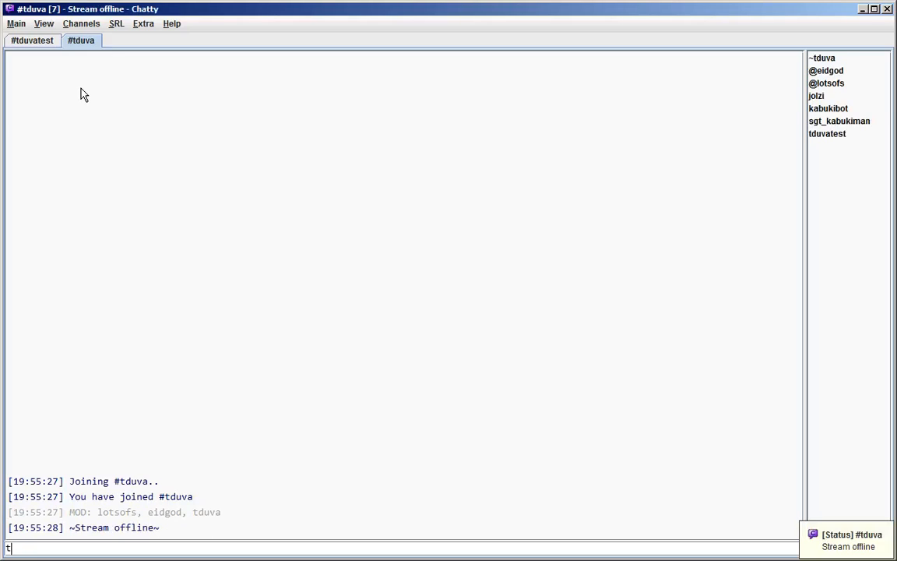
key(Return)
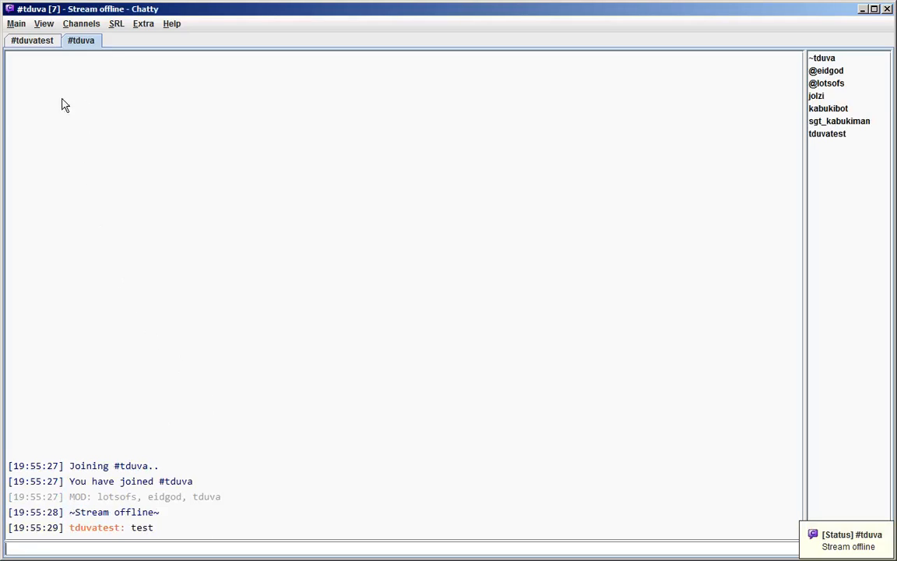
click(35, 39)
right_click(75, 44)
- Negate the channel prefix by changing the highlight entry to "!chan:tduvatest test", save the settings, and send "test" in #tduvatest
click(15, 23)
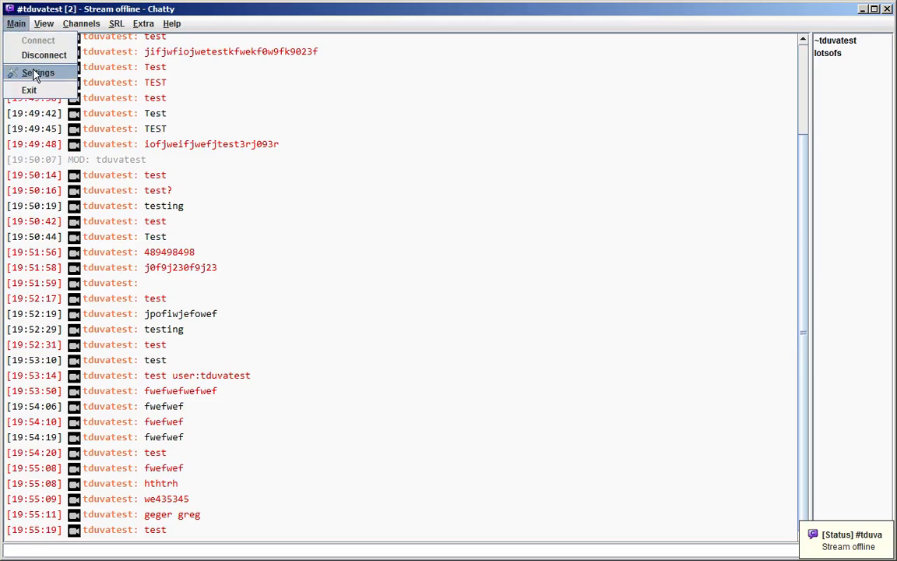
click(33, 75)
double_click(421, 208)
click(313, 280)
text(!chan:tduvatest test)
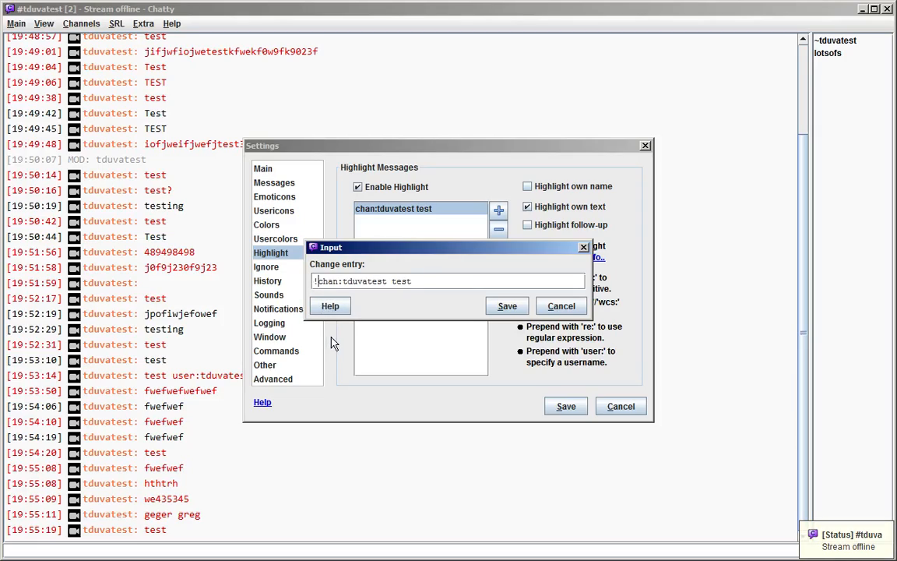
click(506, 309)
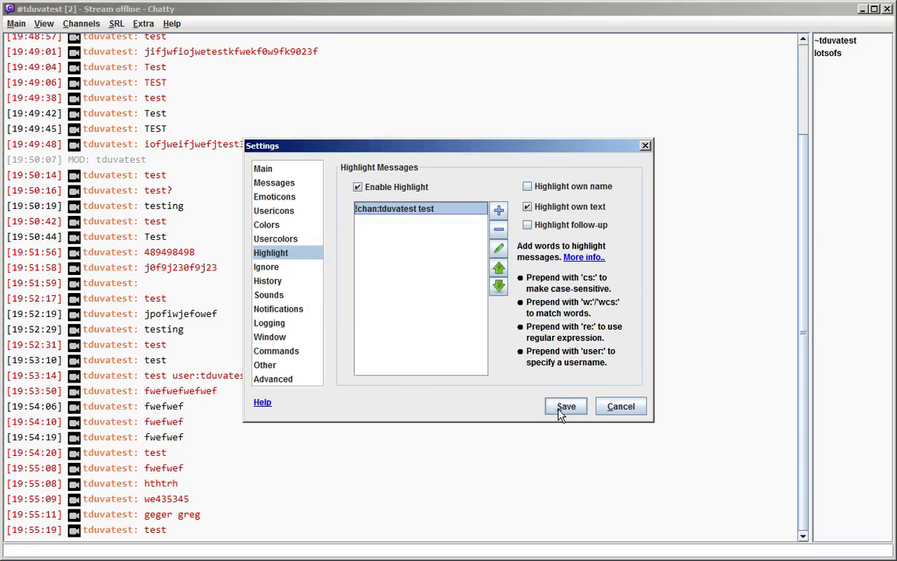
click(567, 406)
text(test)
key(Return)
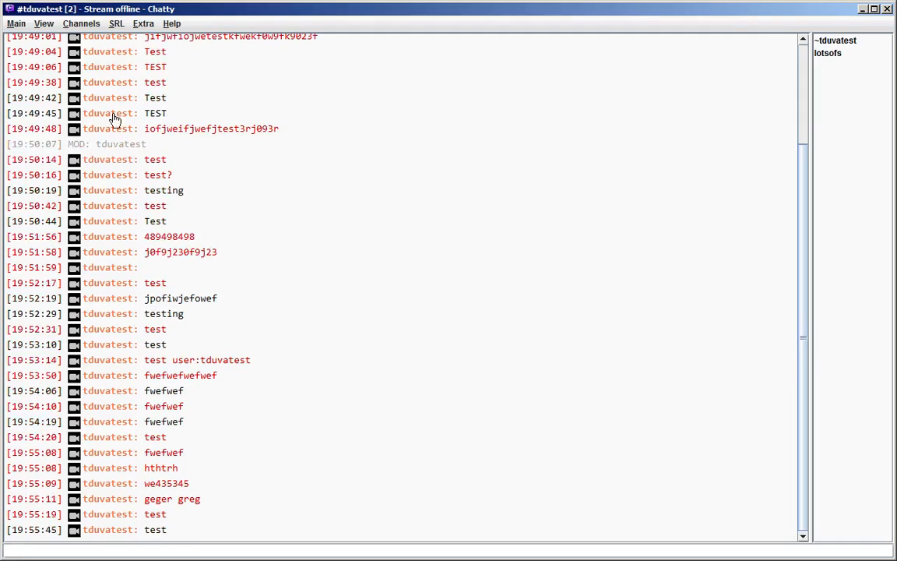
- Rejoin the tduva channel from the channel history, send "test" there, and return to #tduvatest
click(82, 24)
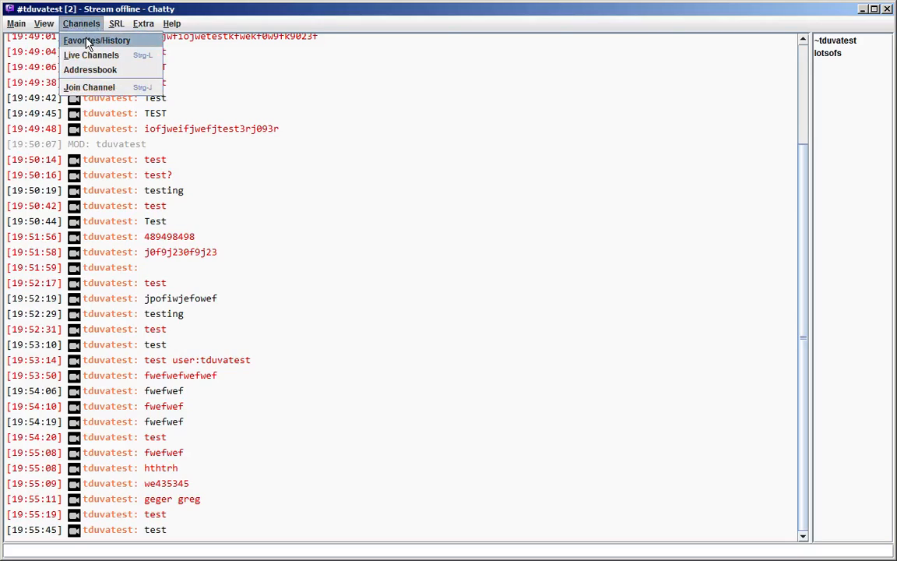
click(80, 22)
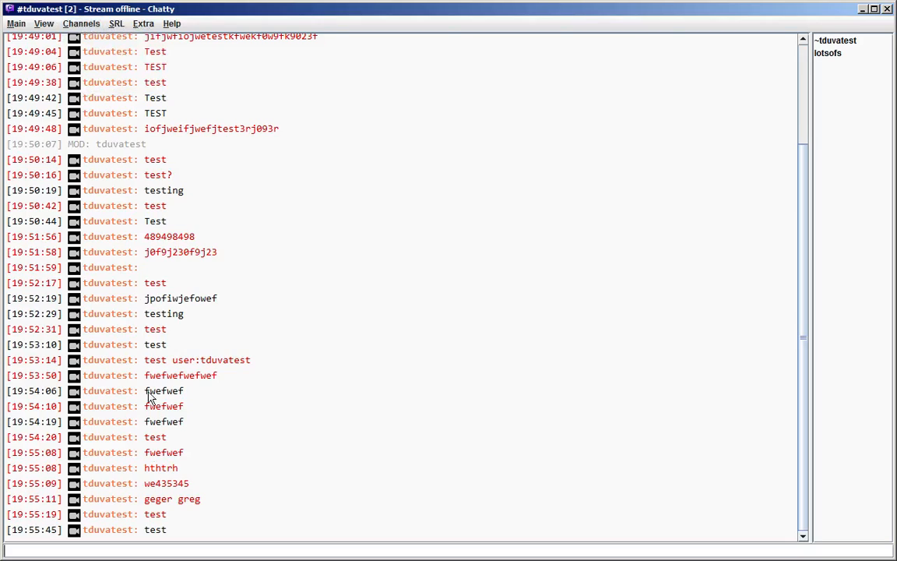
click(81, 25)
click(70, 37)
click(331, 147)
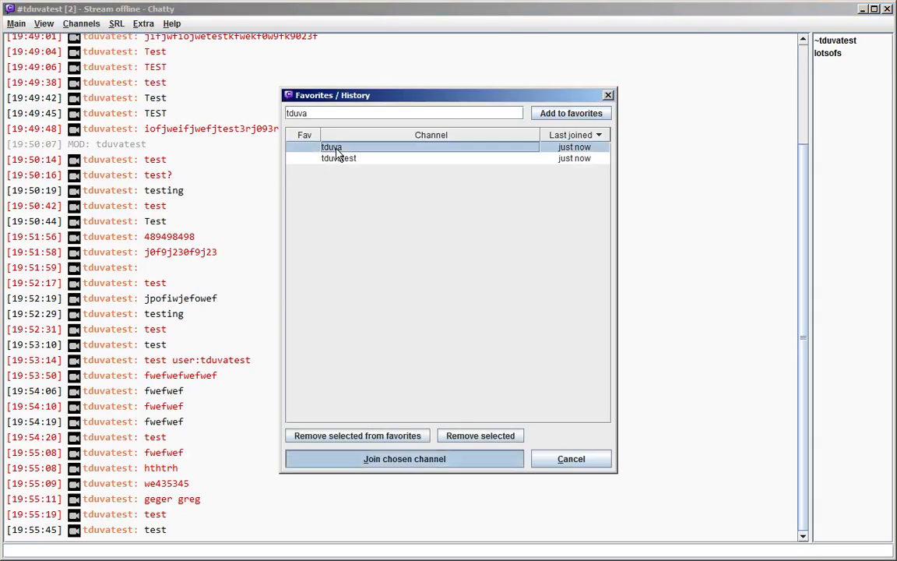
click(405, 459)
text(test)
key(Return)
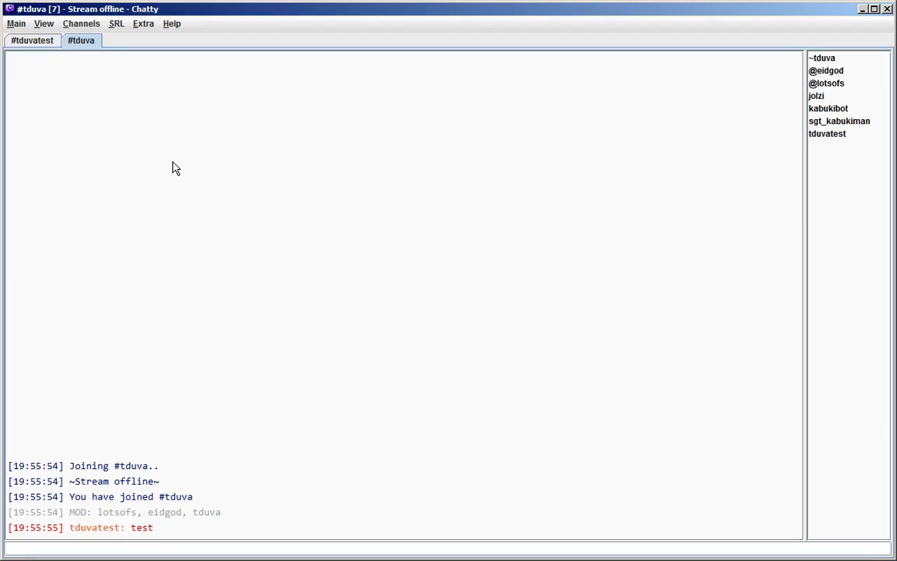
click(35, 40)
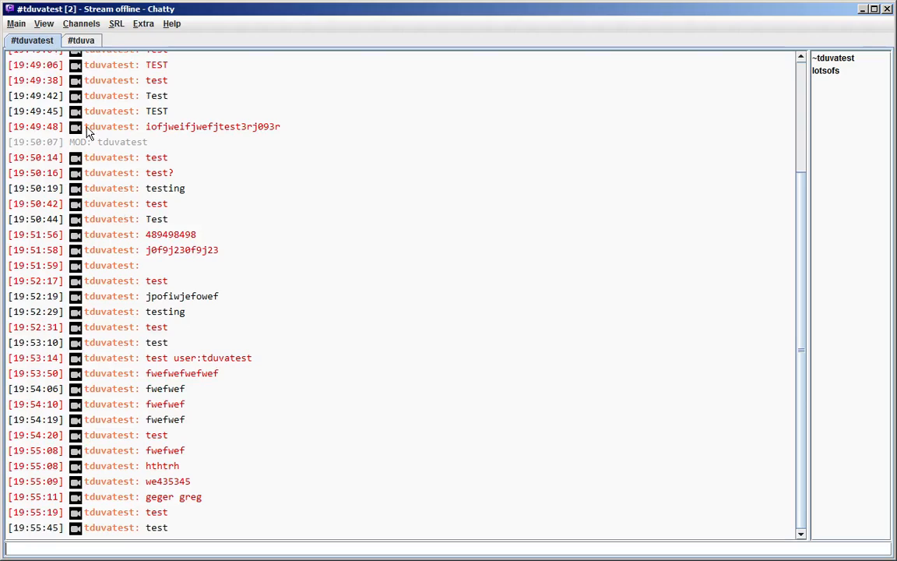
- Review the "!chan:tduvatest test" entry in the highlight settings without changing it
click(16, 24)
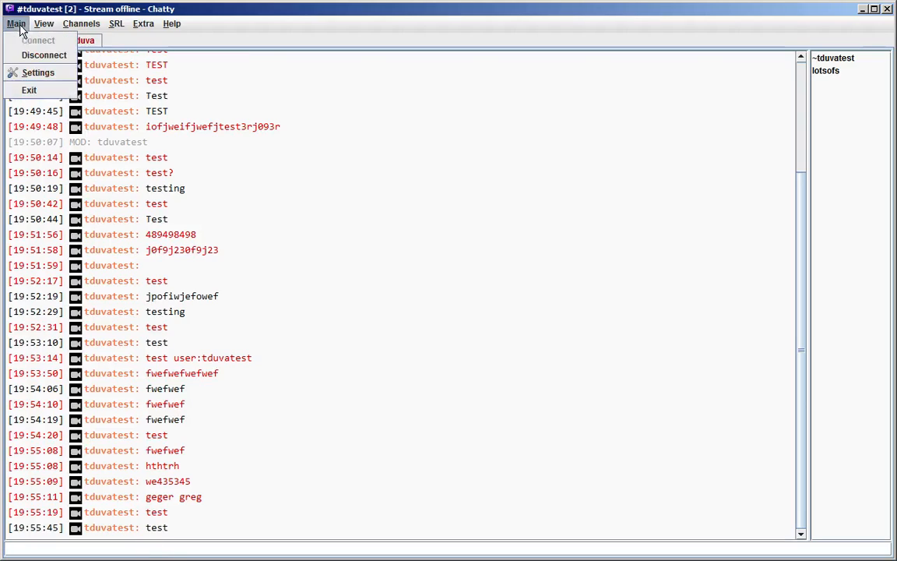
click(35, 72)
double_click(410, 215)
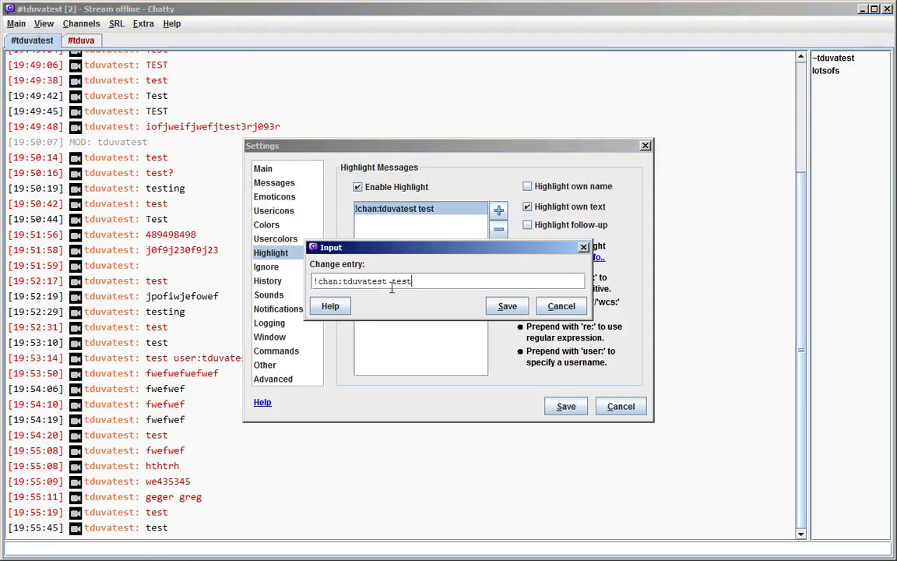
click(561, 306)
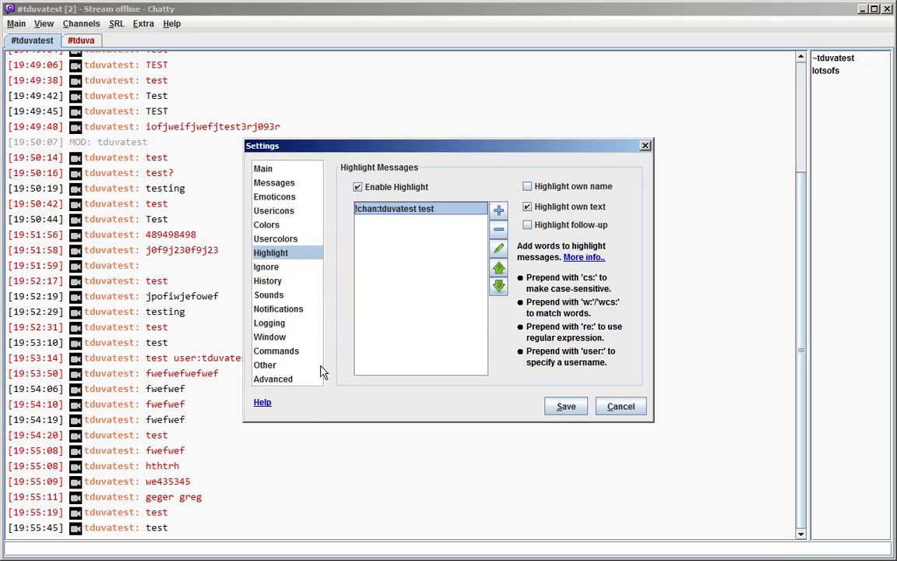
double_click(363, 209)
drag(435, 282, 307, 286)
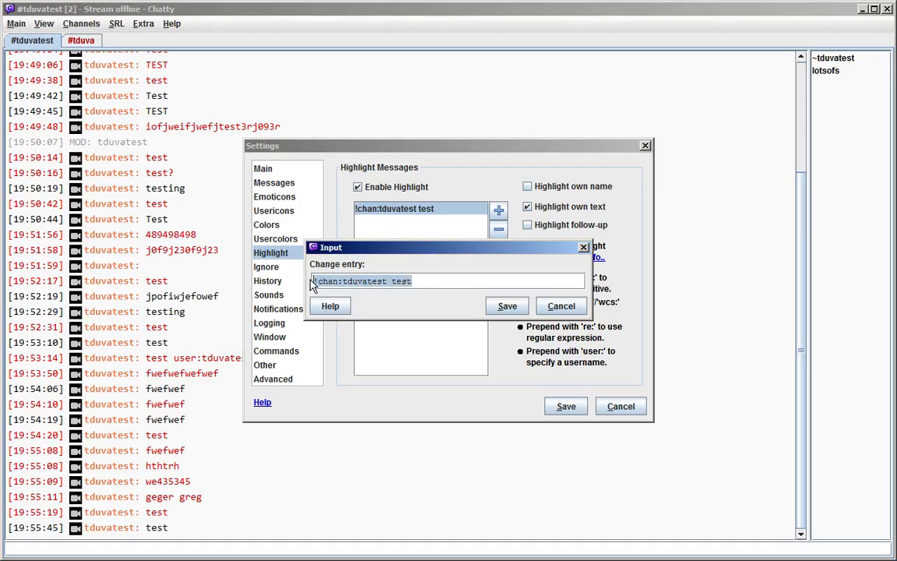
text(color:)
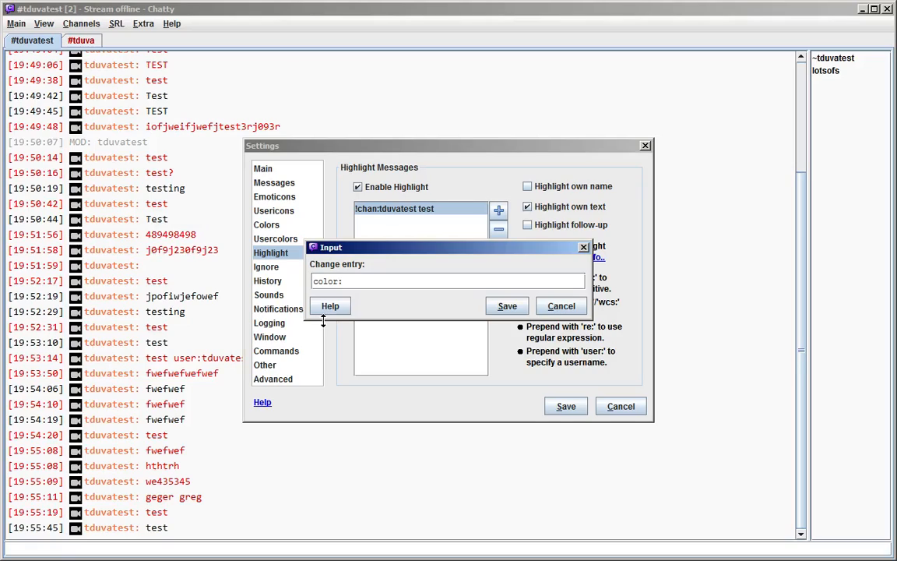
click(507, 305)
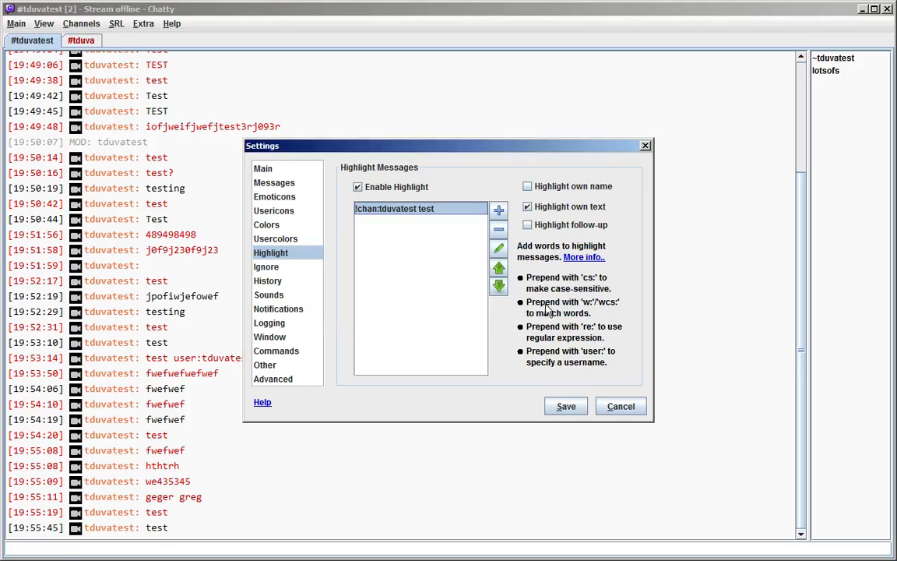
- Check the default highlighted message color in the color settings and return to the highlight settings
click(271, 225)
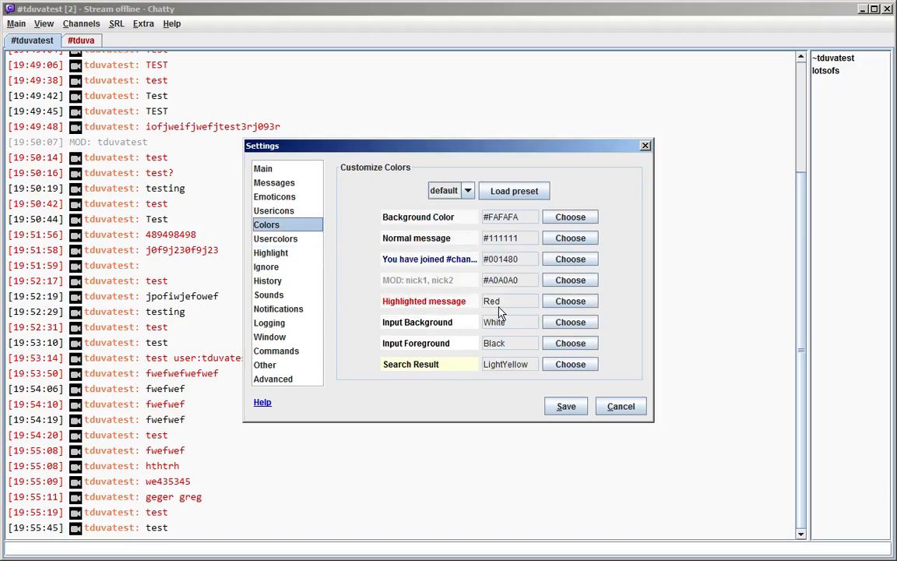
click(274, 254)
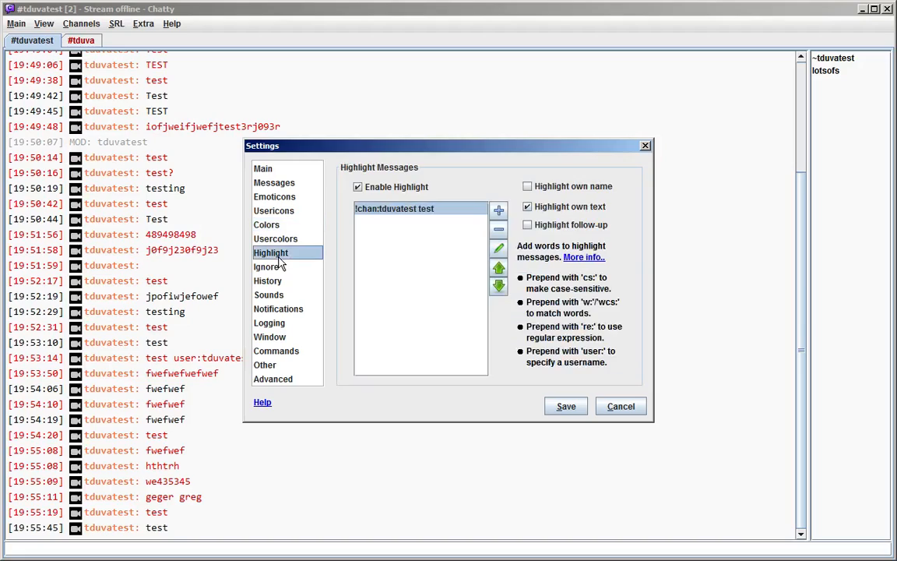
- Replace the highlight entry with "color:blue test", save the settings, and send "test" in #tduvatest
double_click(387, 211)
drag(444, 286, 297, 286)
text(color:)
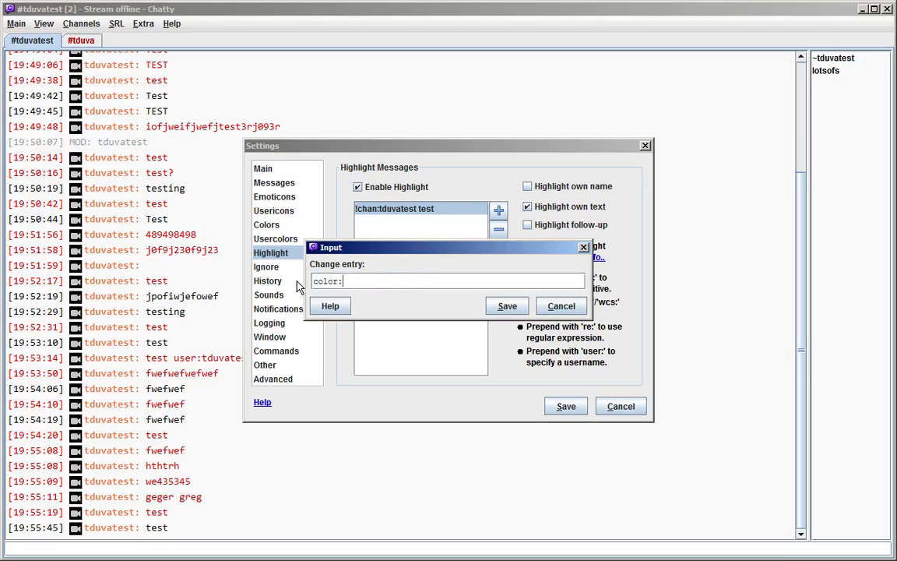
text(test)
click(507, 306)
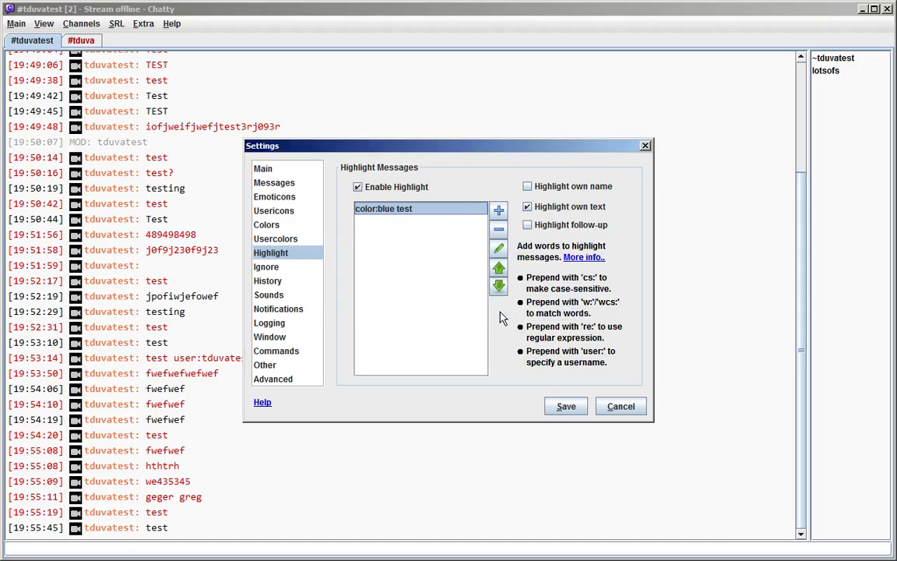
click(567, 407)
text(test)
key(Return)
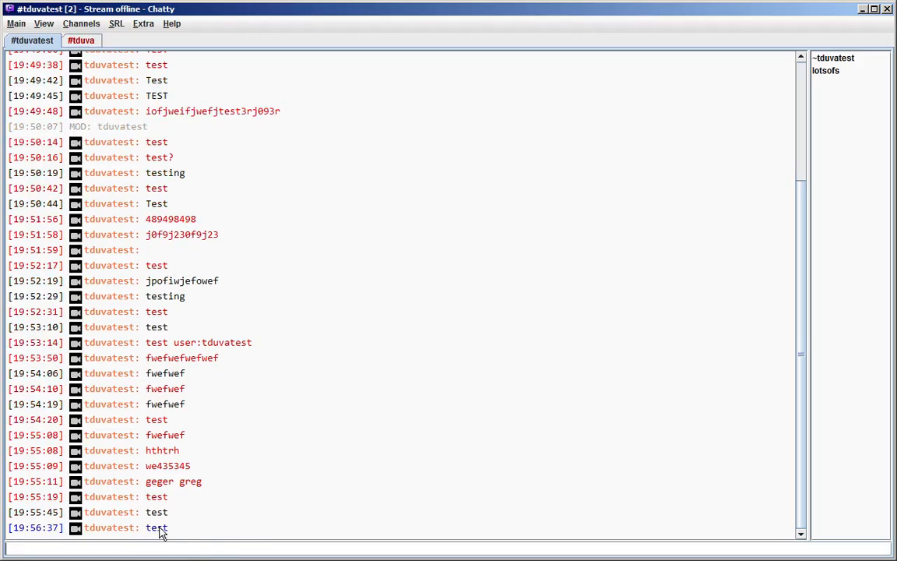
- Add the highlight entry "testing", move it above "color:blue test", and save the settings
click(16, 24)
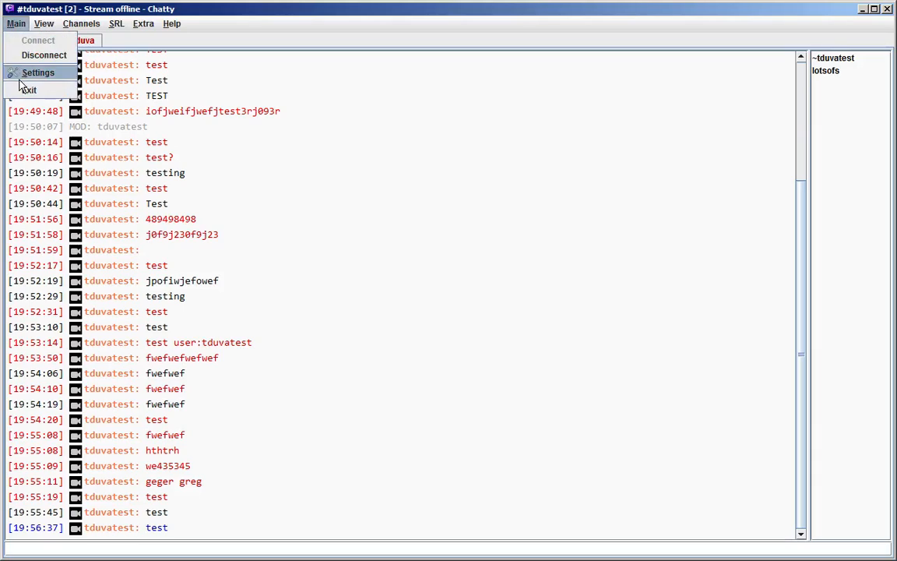
click(28, 73)
double_click(412, 208)
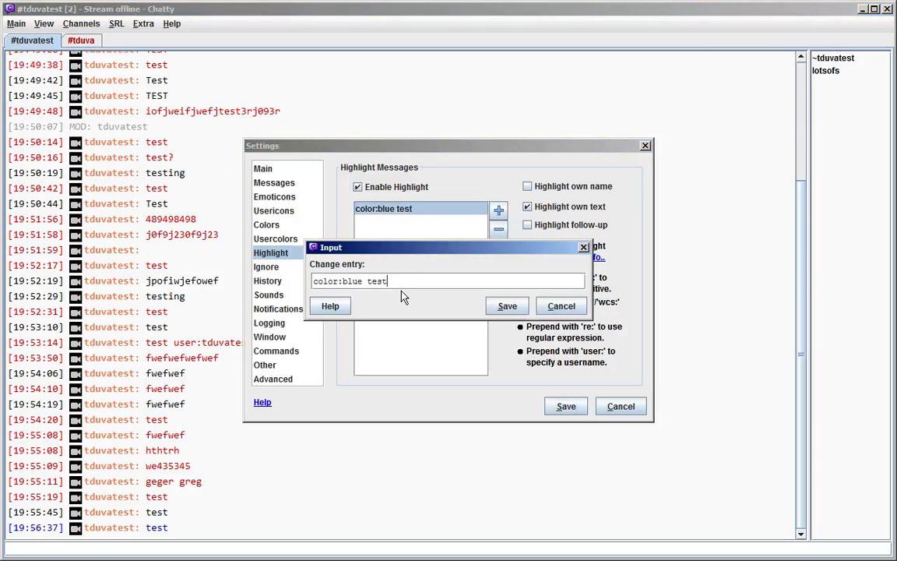
click(561, 307)
click(498, 210)
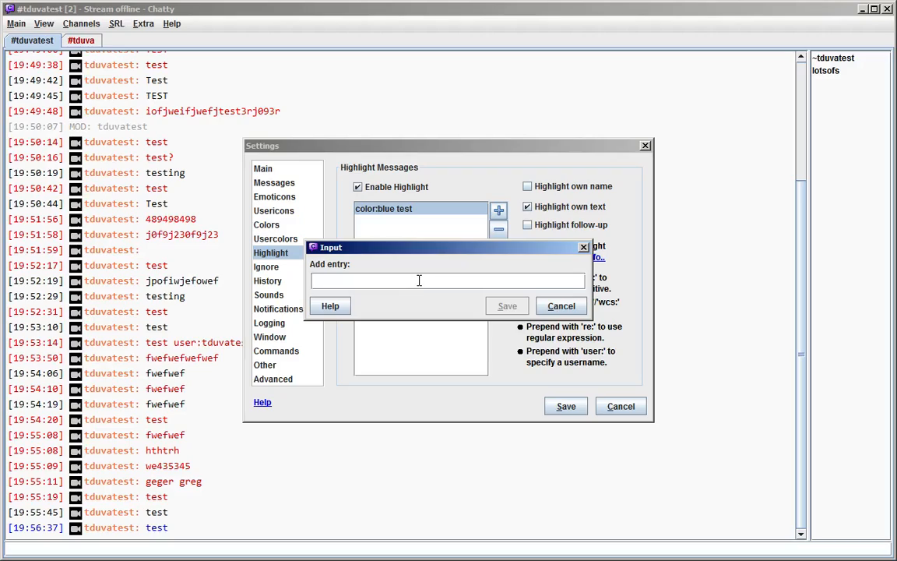
text(testing)
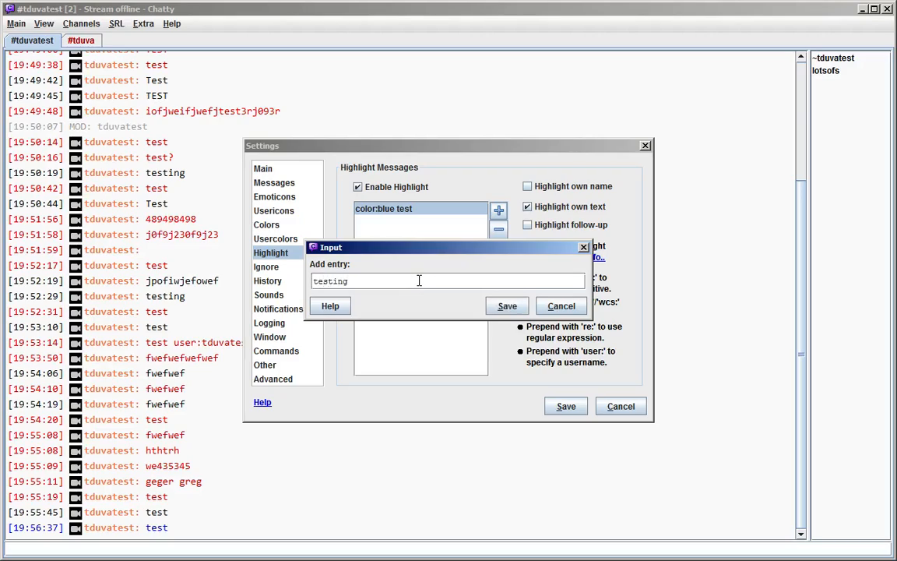
click(504, 306)
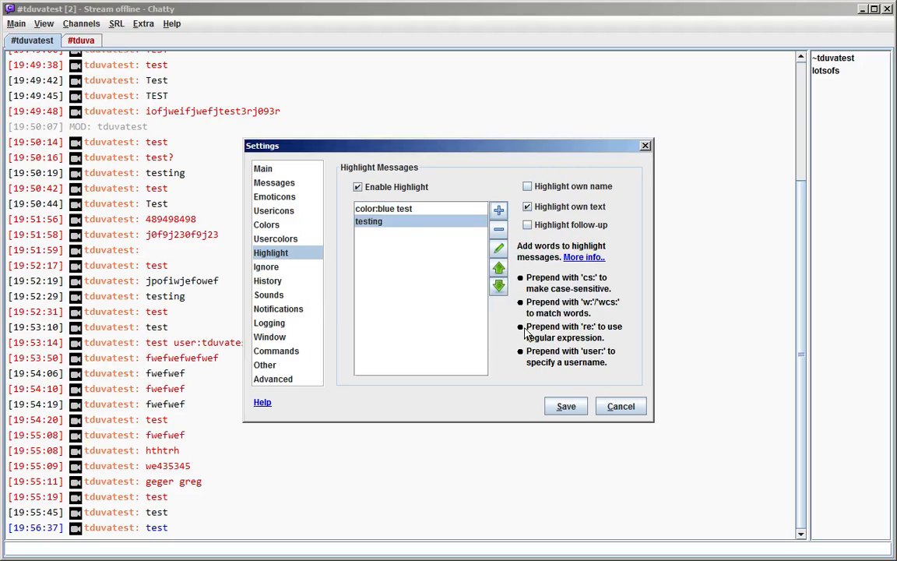
click(501, 268)
click(567, 403)
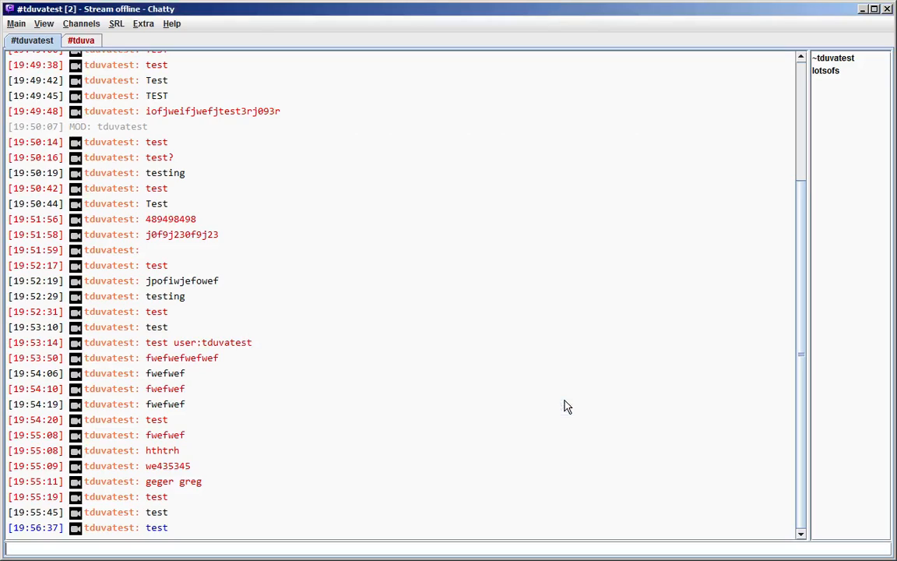
- Send "testing" followed by "test" in #tduvatest to check the highlight entry order
text(testing)
key(Return)
text(test)
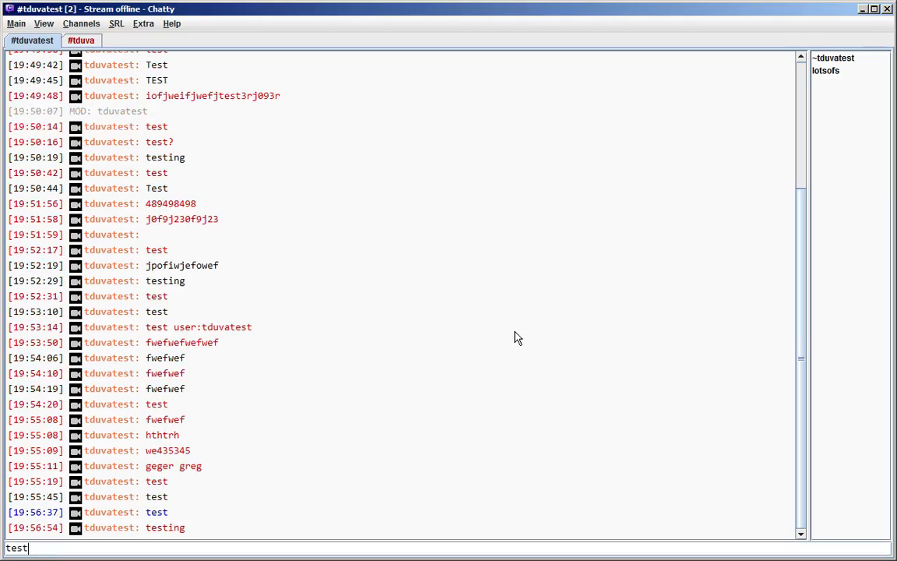
key(Return)
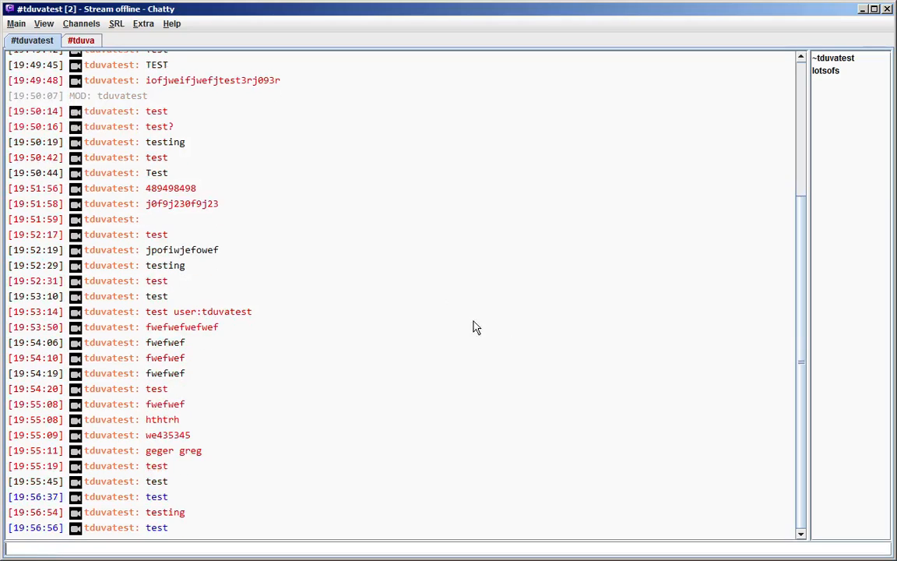
- Move the "testing" highlight entry below "color:blue test" and save the settings
click(16, 23)
click(16, 63)
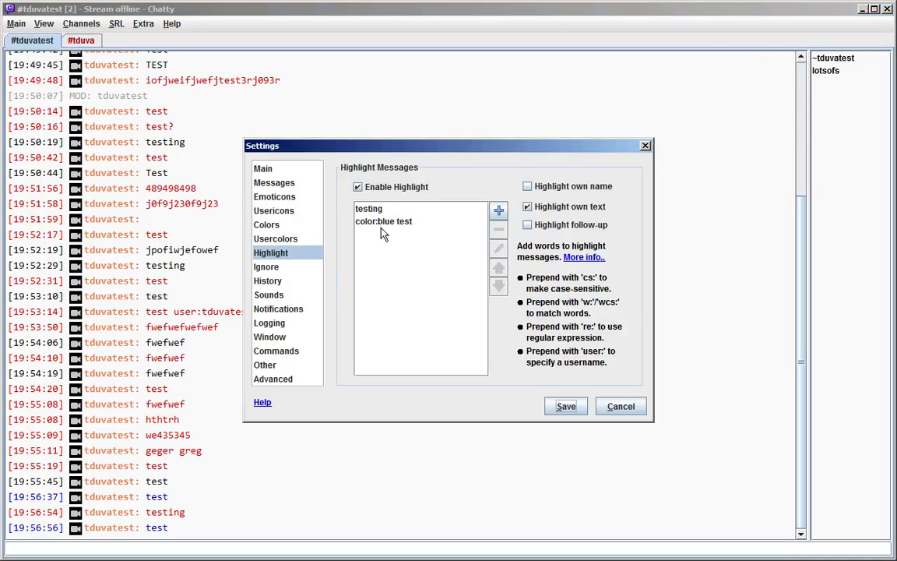
click(371, 210)
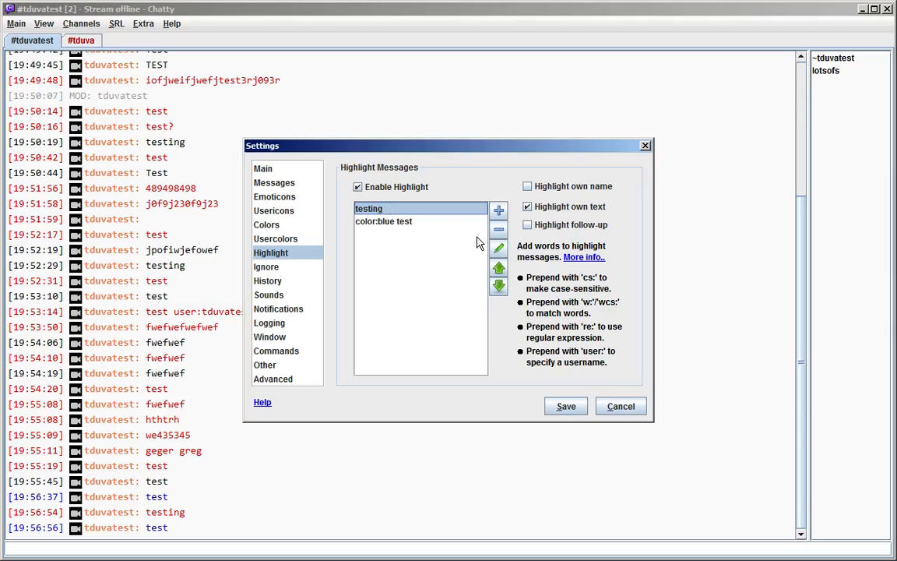
click(498, 285)
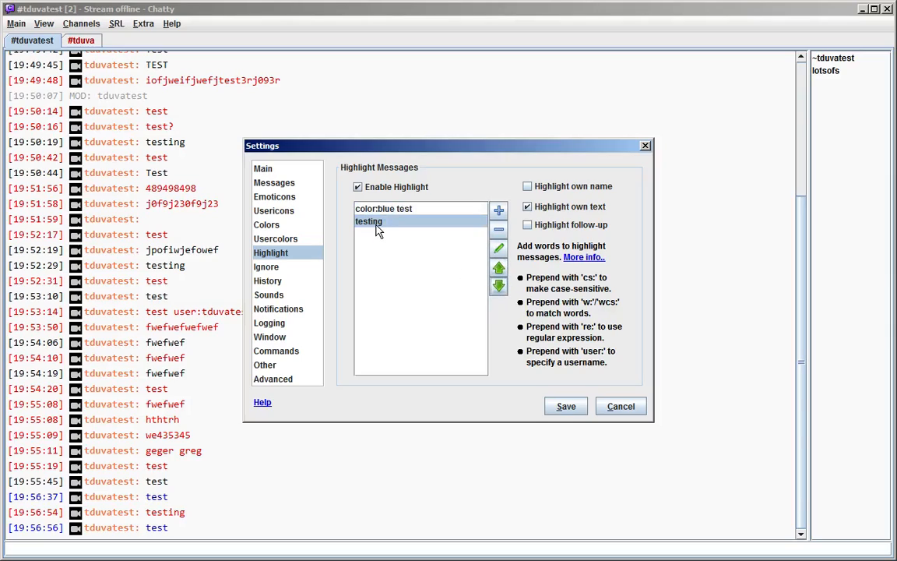
click(395, 210)
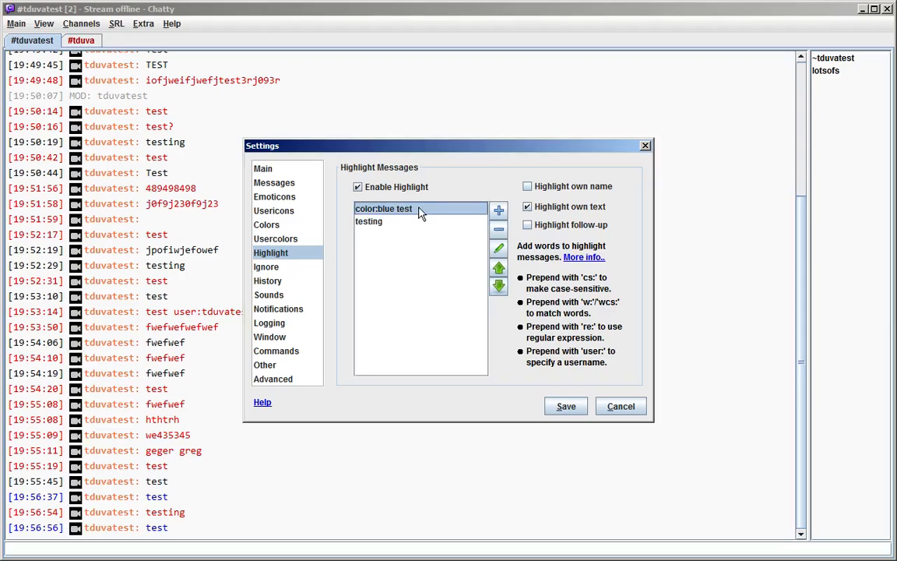
click(566, 406)
- Send "test" followed by "testing" in #tduvatest to check the reordered highlight entries
text(test)
key(Return)
text(testing)
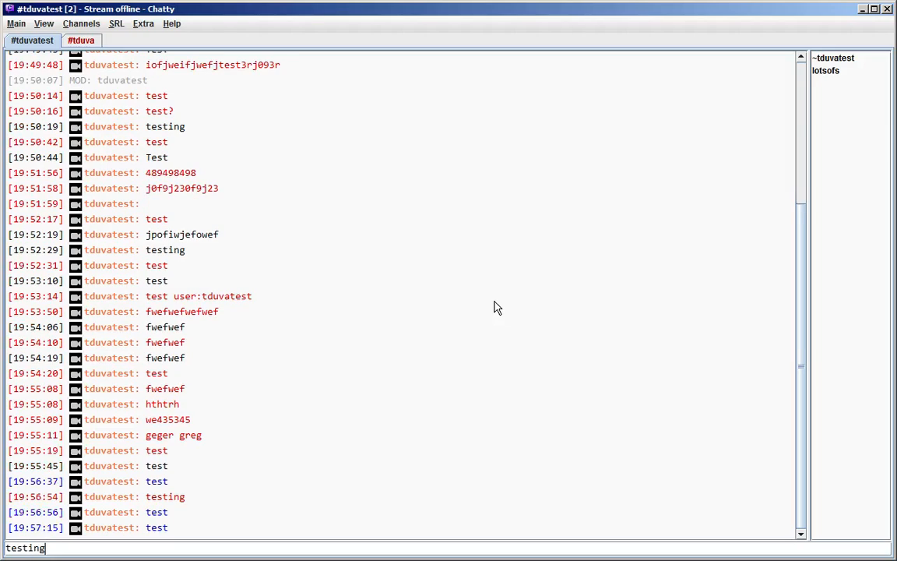
key(Return)
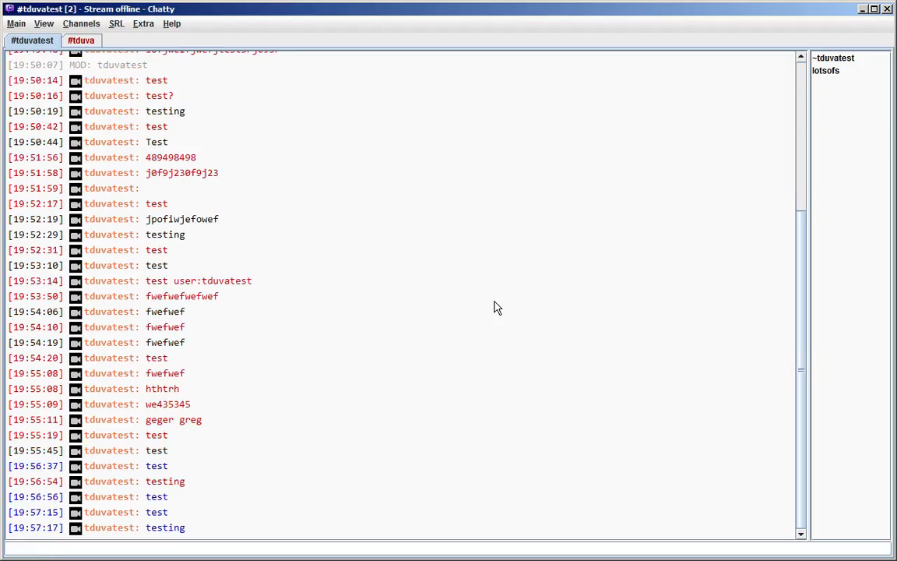
- Review the Ignore settings, including the Enable Ignore and Ignore own messages options, leaving both turned off
click(16, 25)
click(17, 75)
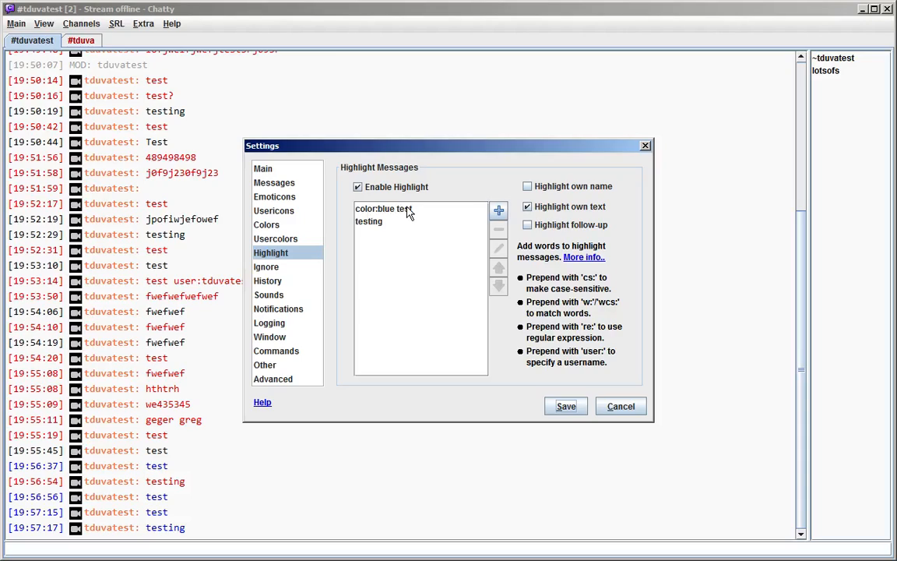
click(297, 267)
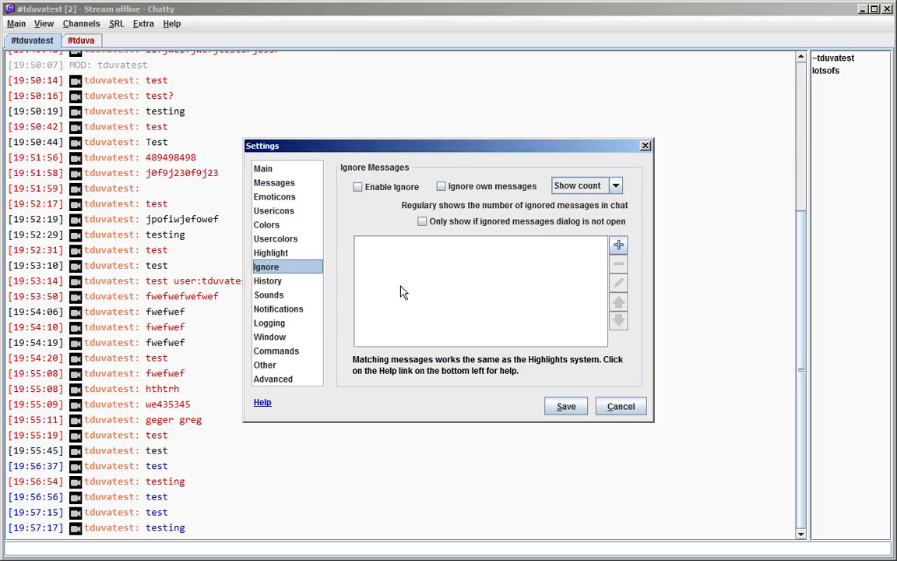
click(285, 255)
click(285, 267)
click(383, 192)
click(385, 192)
click(386, 193)
click(387, 193)
click(470, 191)
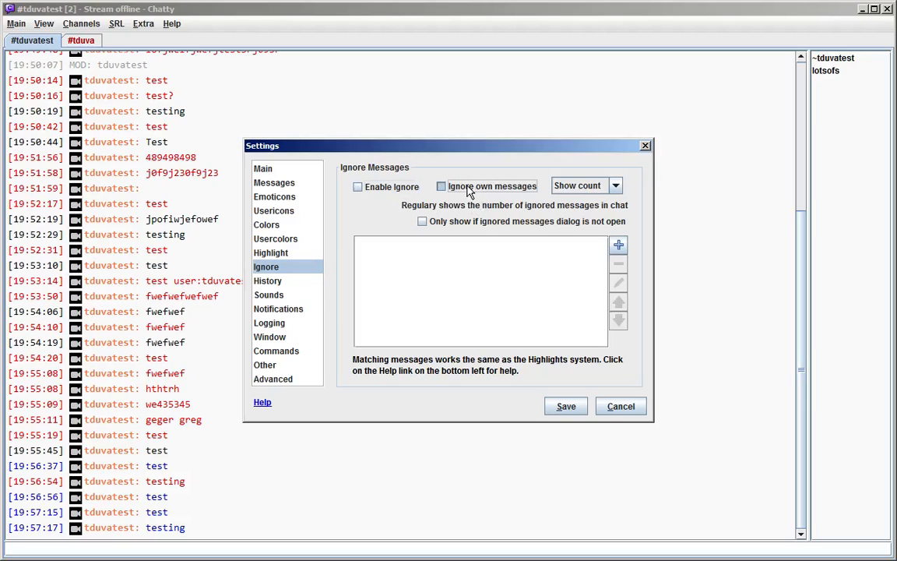
click(471, 191)
- Try the Hide and Show count display modes for ignored messages in the Ignore settings
click(584, 190)
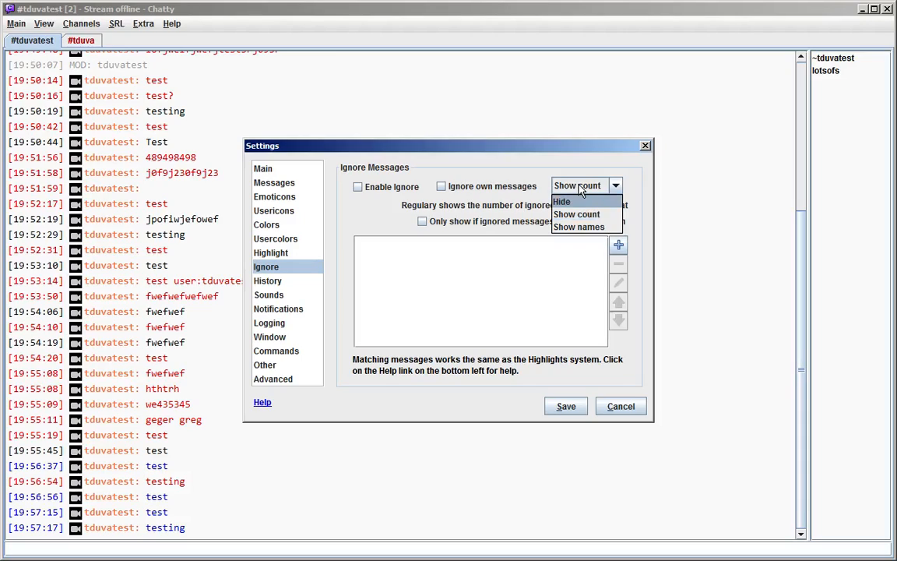
click(581, 190)
click(581, 190)
click(564, 202)
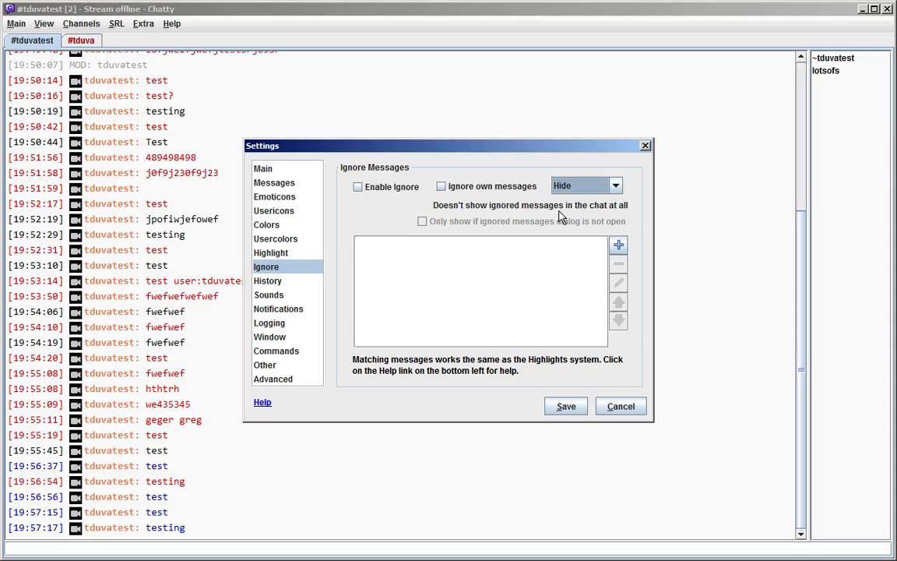
click(577, 186)
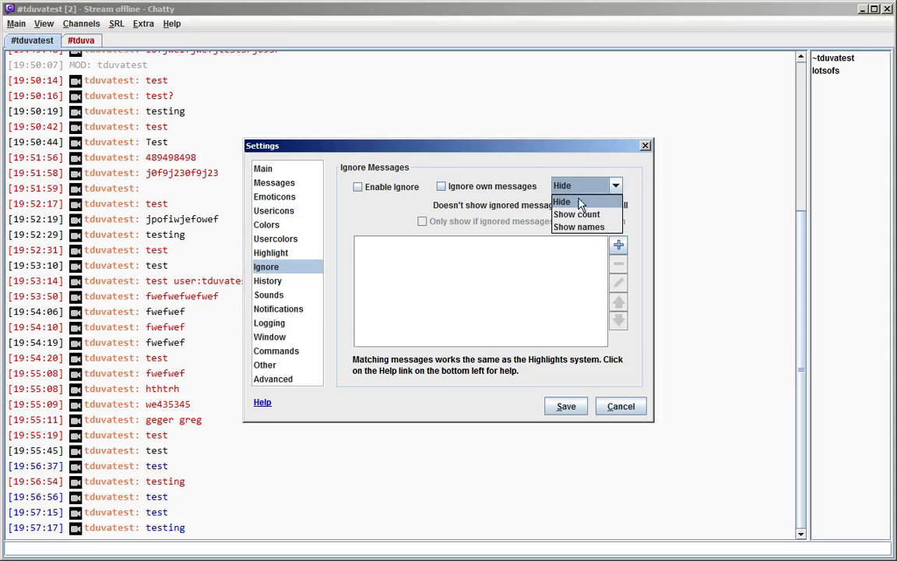
click(582, 215)
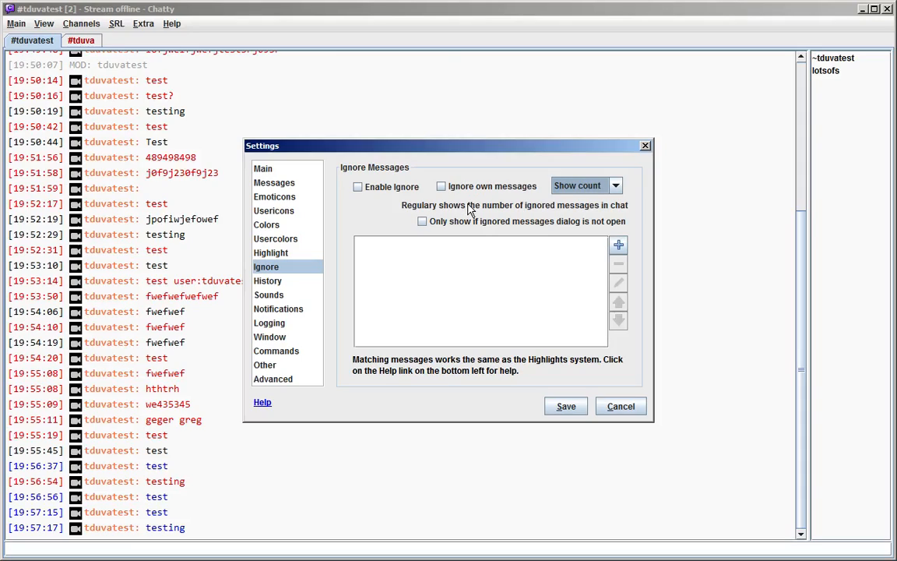
- Set the ignored message display to Show names, restricted to when the ignored messages dialog is not open
click(573, 188)
click(632, 228)
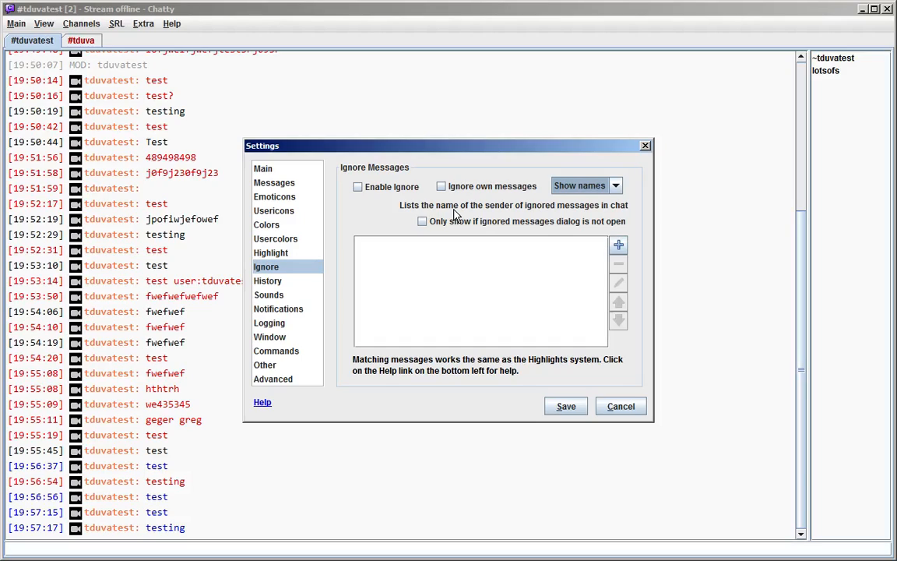
click(579, 187)
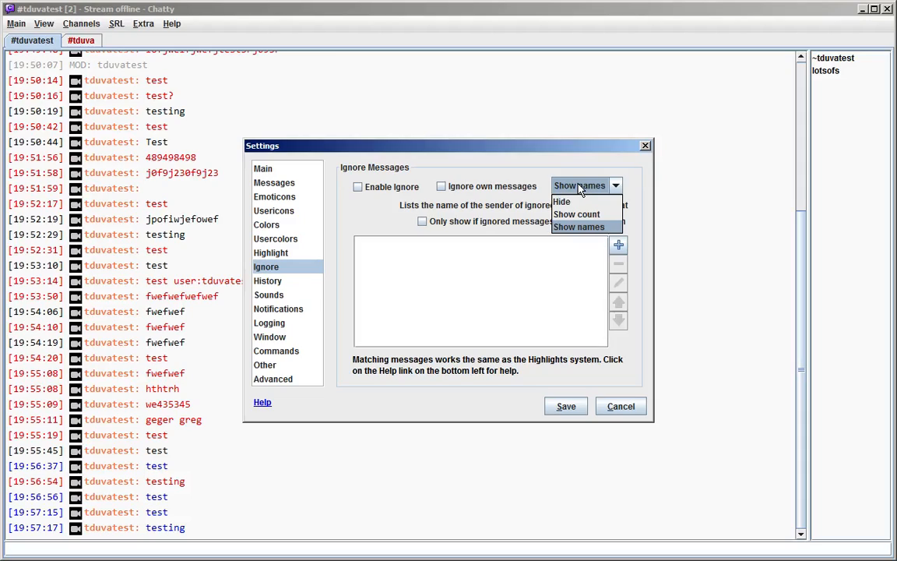
click(579, 187)
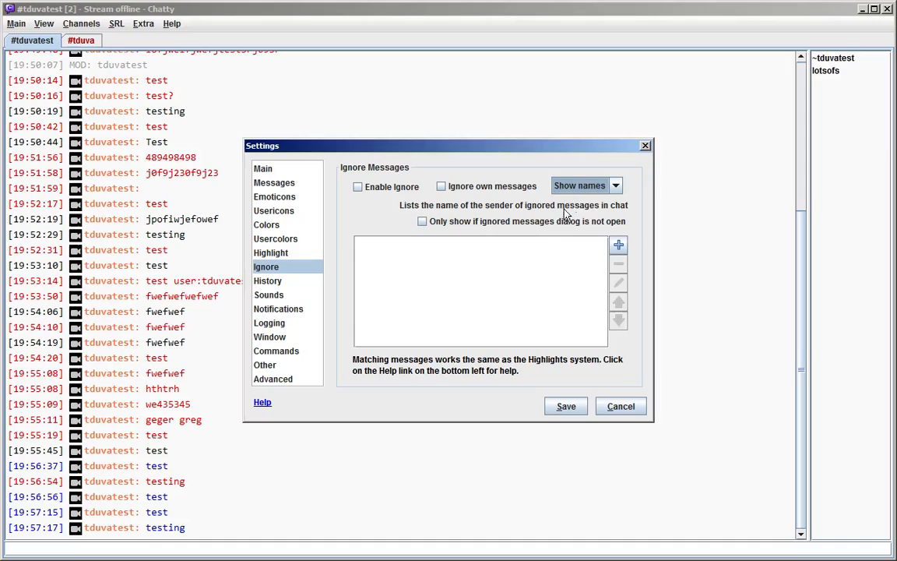
click(499, 225)
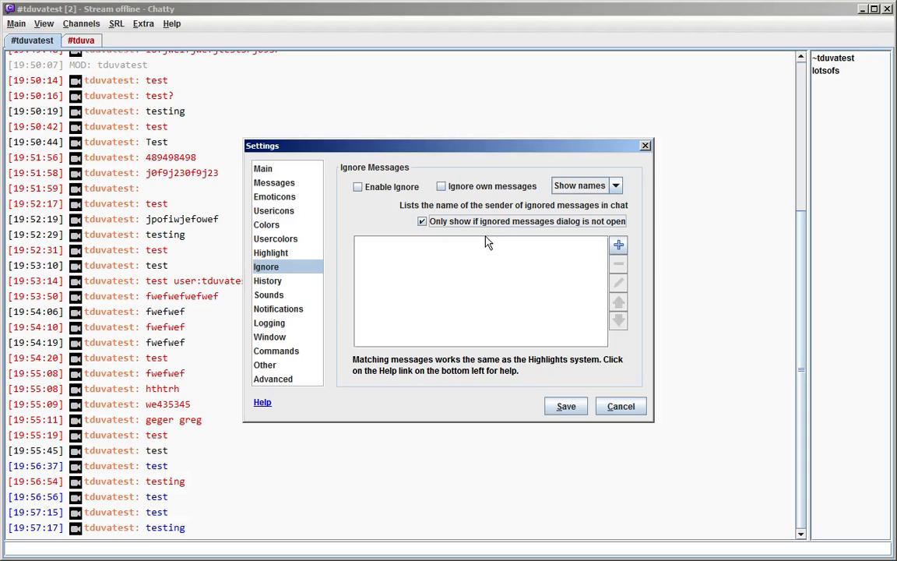
click(588, 187)
click(586, 215)
click(584, 186)
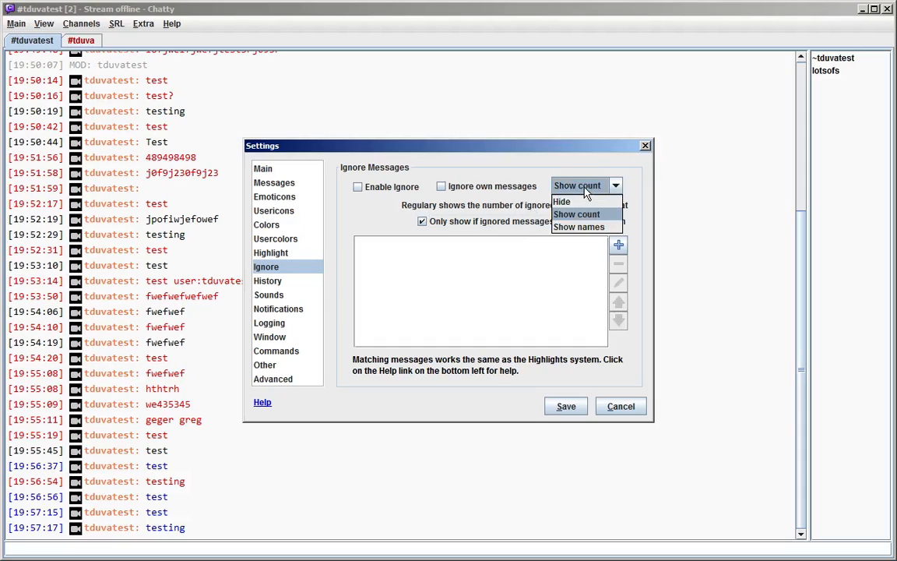
click(580, 226)
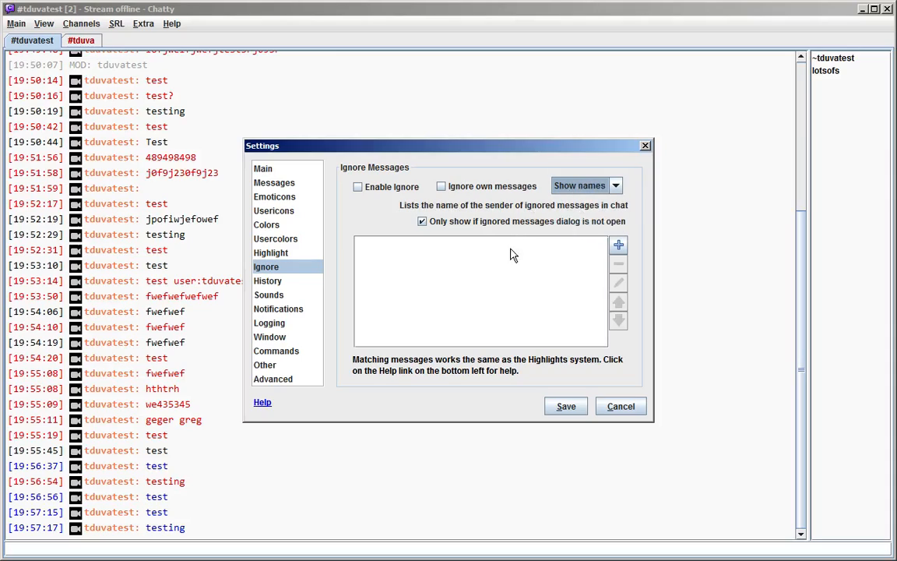
- Turn on Enable Ignore and add the ignore entry "test"
click(402, 188)
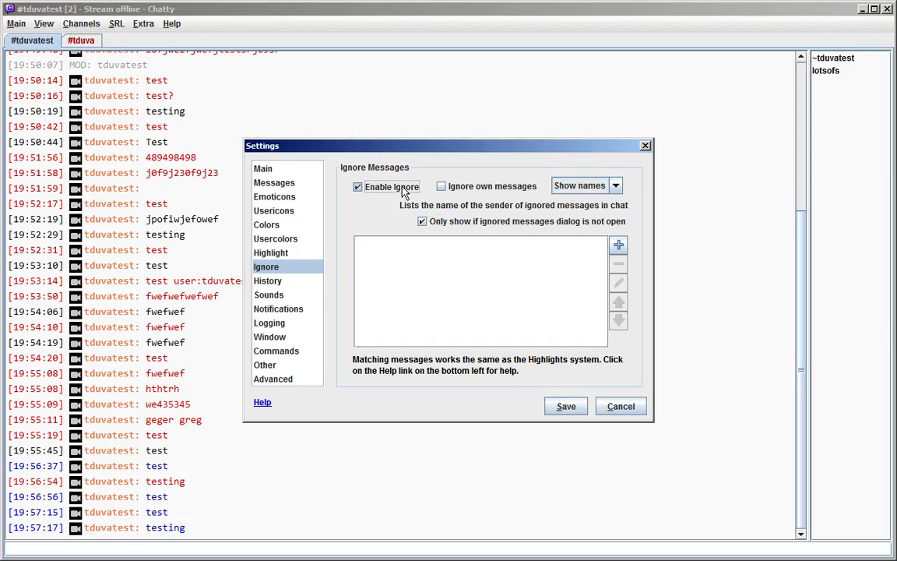
click(619, 246)
text(test)
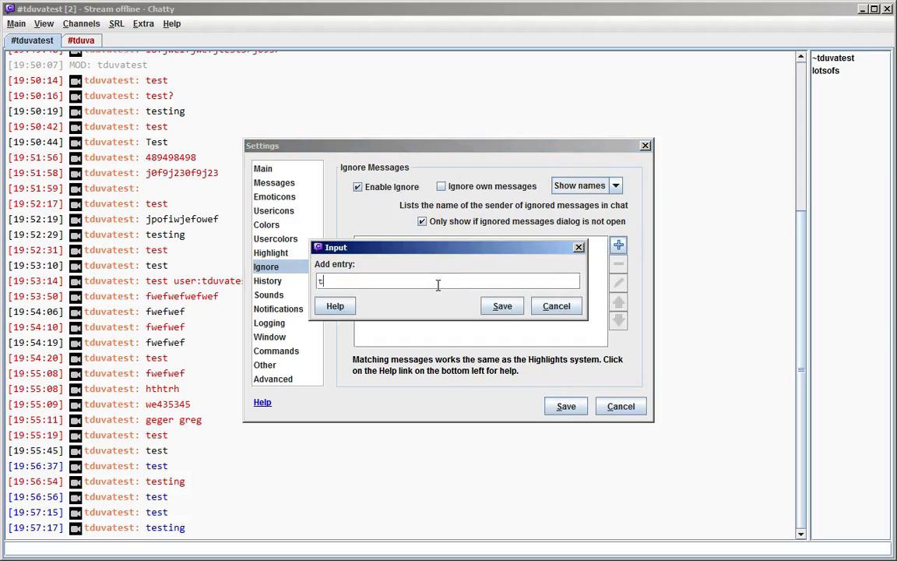
click(508, 305)
- Turn off Enable Highlight, turn on Ignore own messages, and save the settings
click(294, 257)
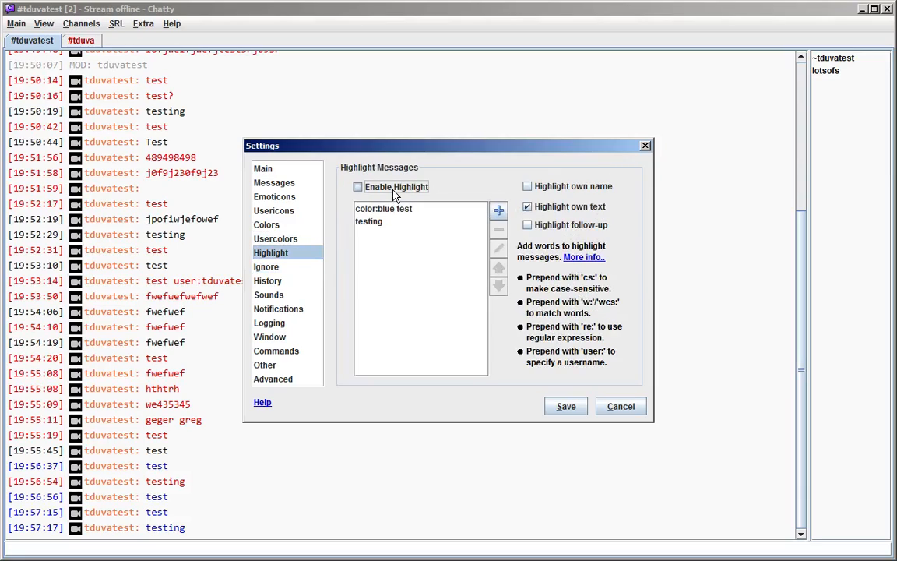
click(267, 267)
click(485, 188)
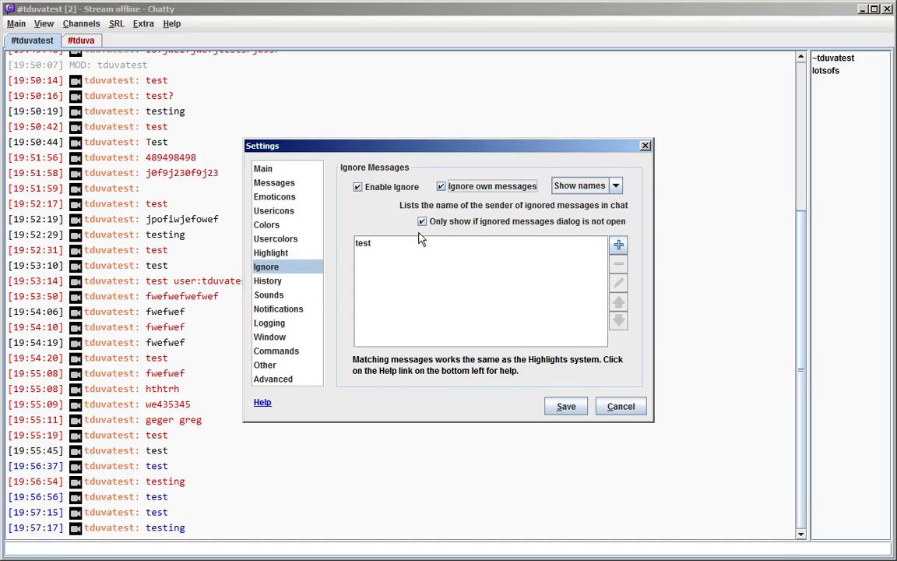
click(398, 245)
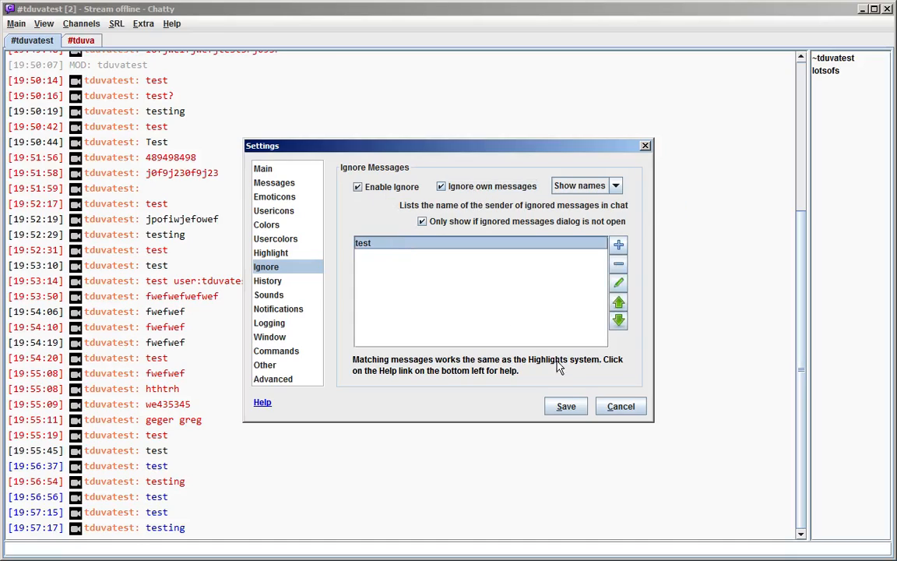
click(565, 412)
- Send "test" and "testjfiowjefowef" in #tduvatest to check how ignored messages are handled
text(test)
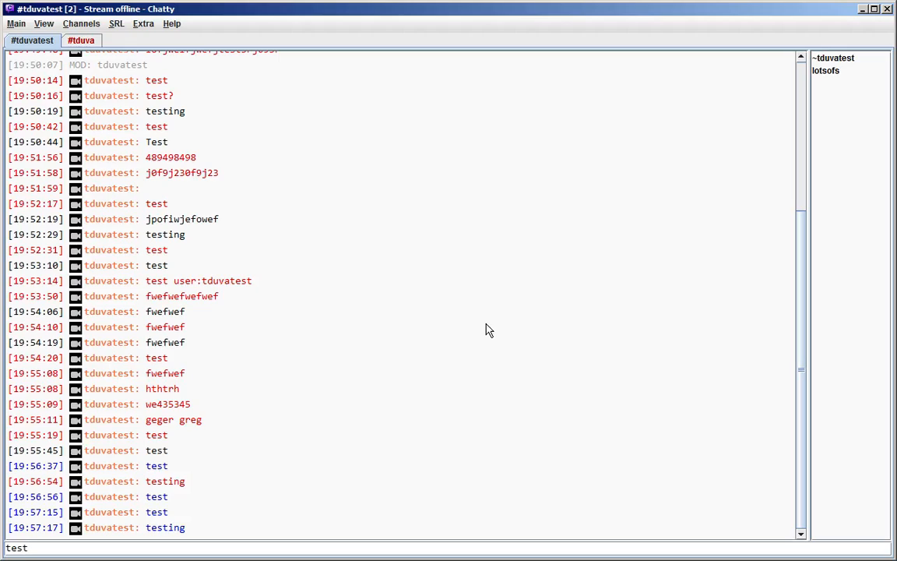
key(Return)
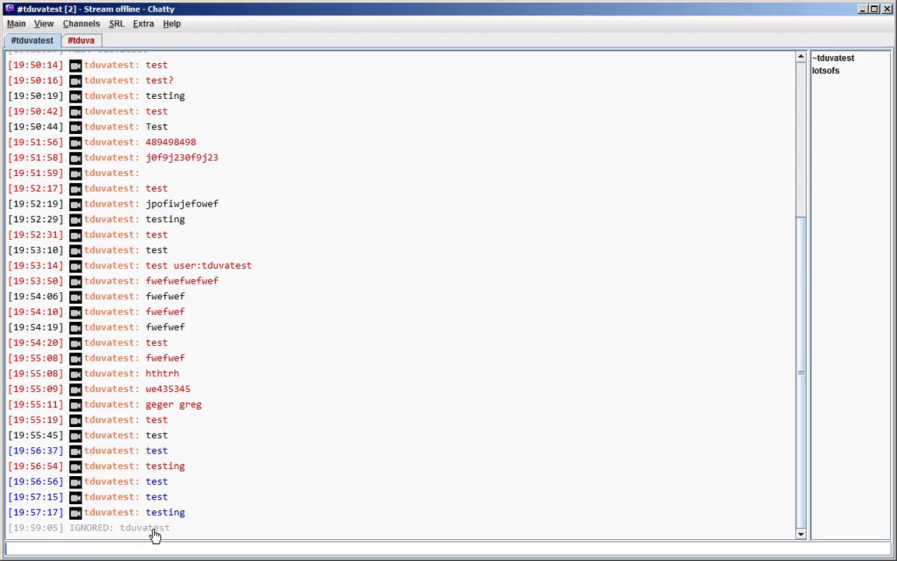
text(testjfiowjefowef)
key(Return)
- Set the ignored message display to Show count and save the settings
click(15, 23)
click(22, 71)
click(592, 186)
click(576, 208)
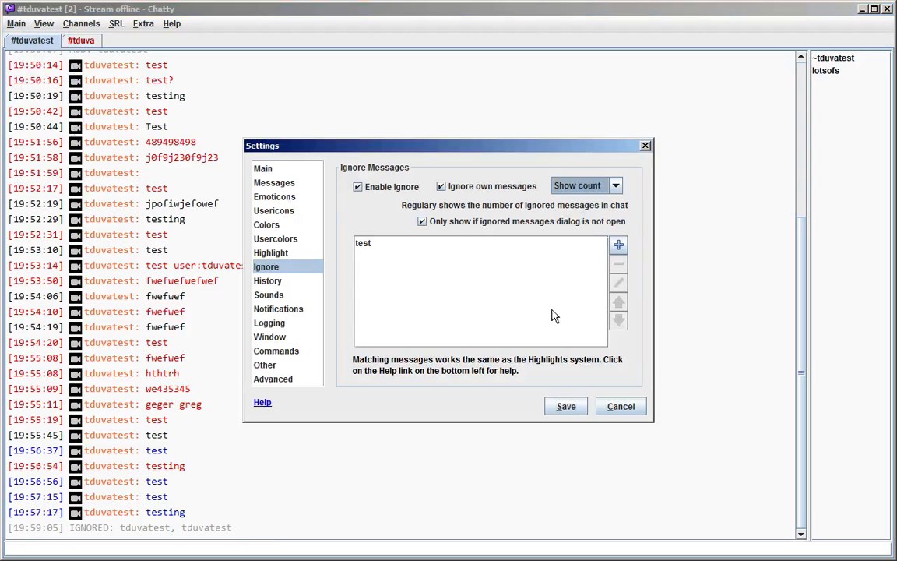
click(559, 410)
- Send "test" twice in #tduvatest to check the ignored message count display
text(test)
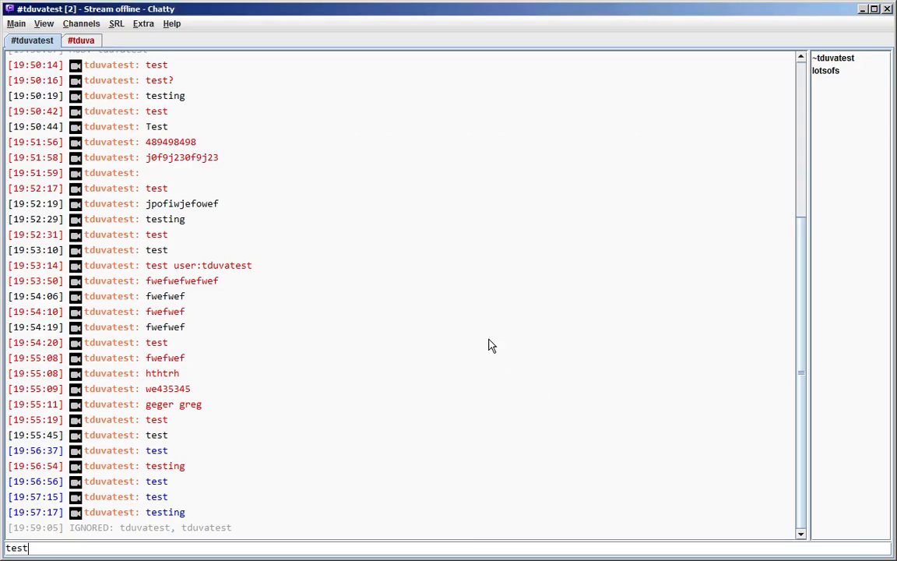
key(Return)
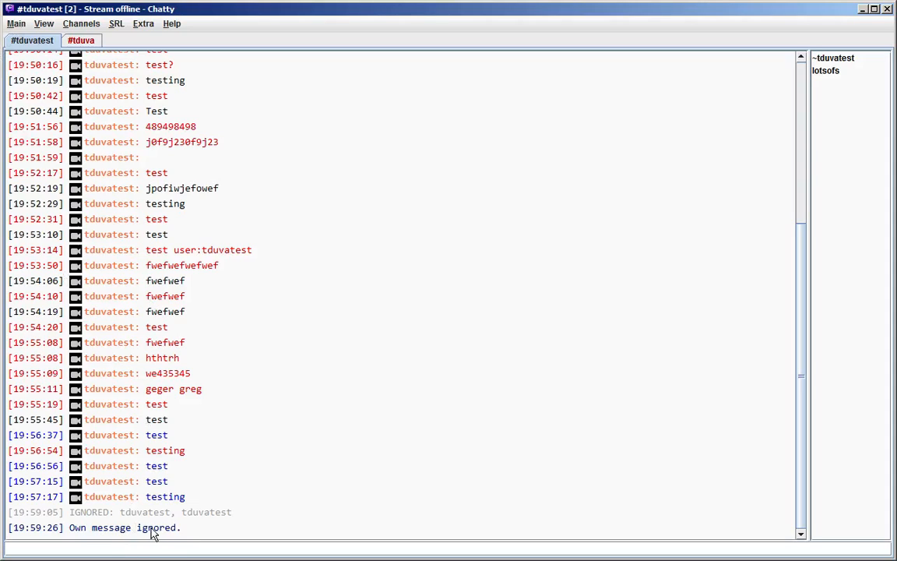
text(test)
key(Return)
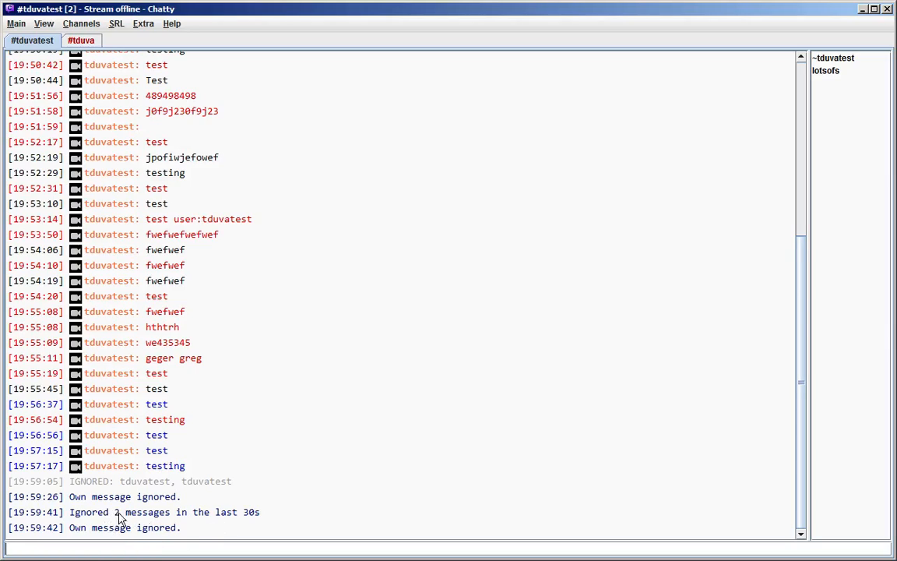
- Check the entry quick reference, change the ignore entry "test" to the case-sensitive "cs:Test", and save the settings
click(16, 24)
click(24, 74)
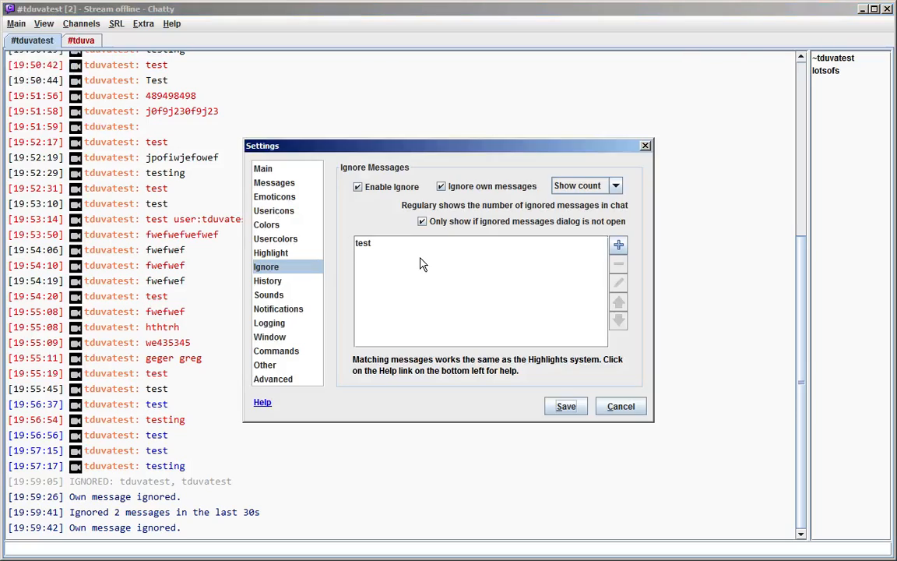
click(419, 245)
double_click(420, 245)
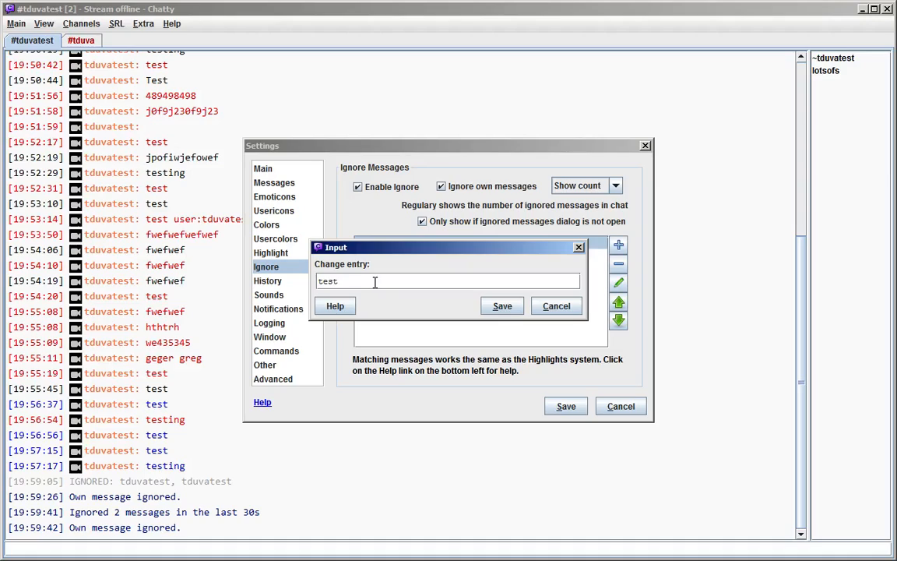
click(337, 308)
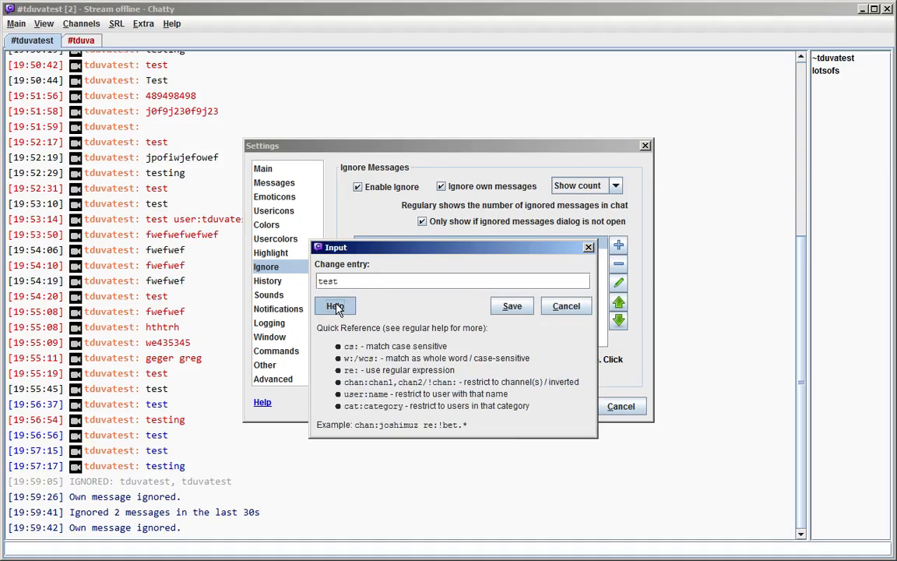
click(337, 308)
drag(372, 278, 255, 267)
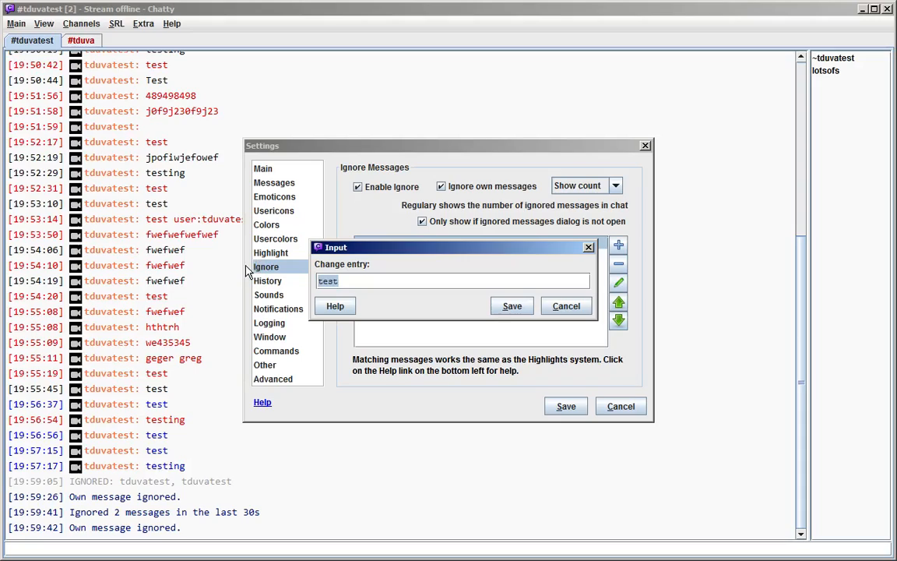
text(ca:test)
key(BackSpace)
key(BackSpace)
key(BackSpace)
key(BackSpace)
text(Test)
click(512, 306)
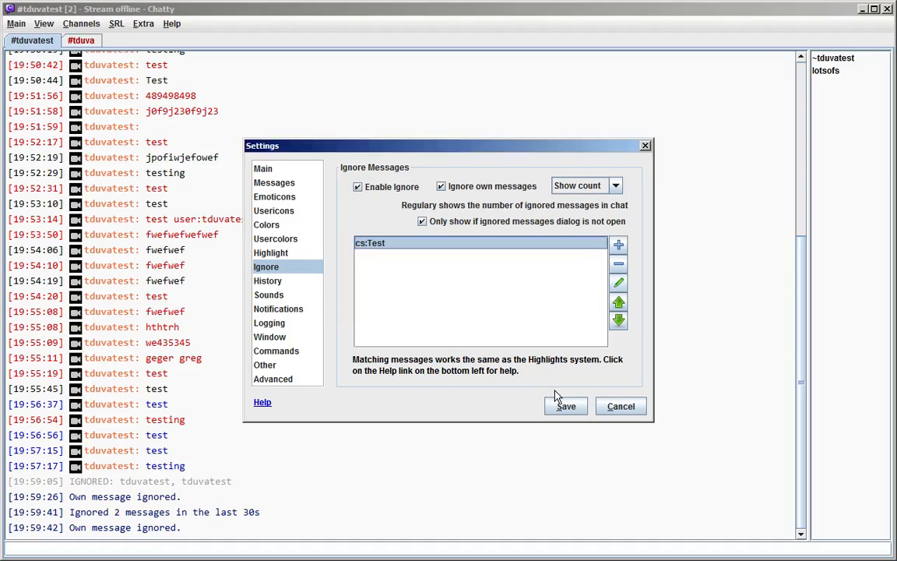
click(566, 406)
- Send "test", "Test" and "TEST" in #tduvatest to check the case-sensitive ignore entry
text(test)
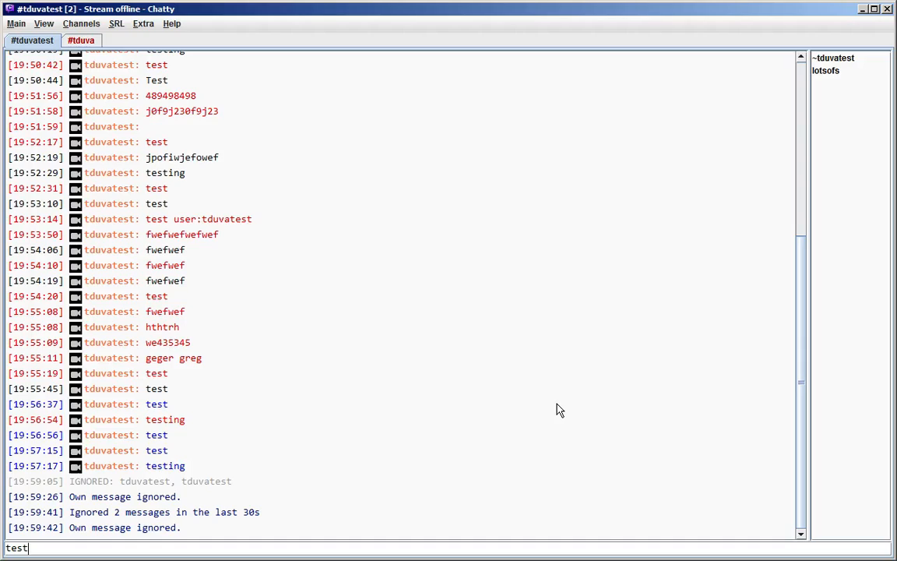
key(Return)
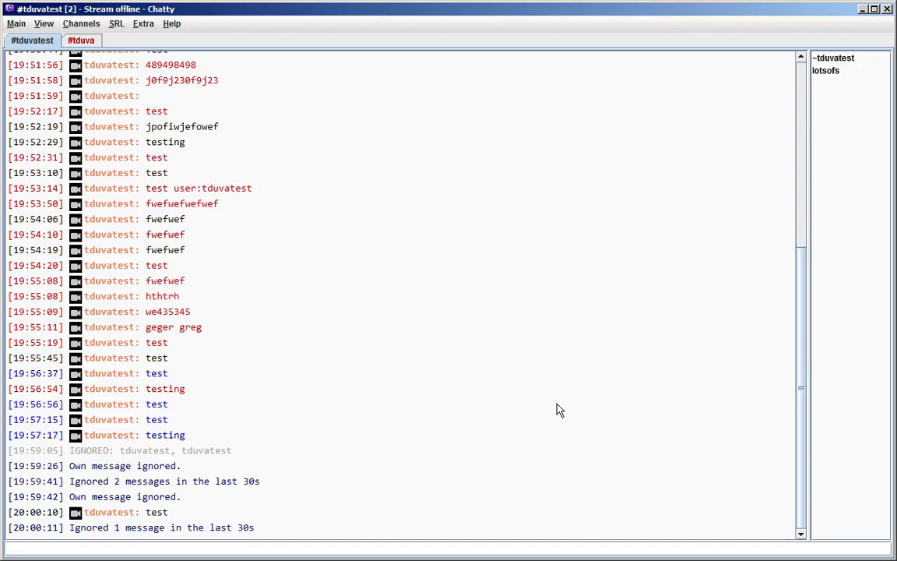
text(Test)
key(Return)
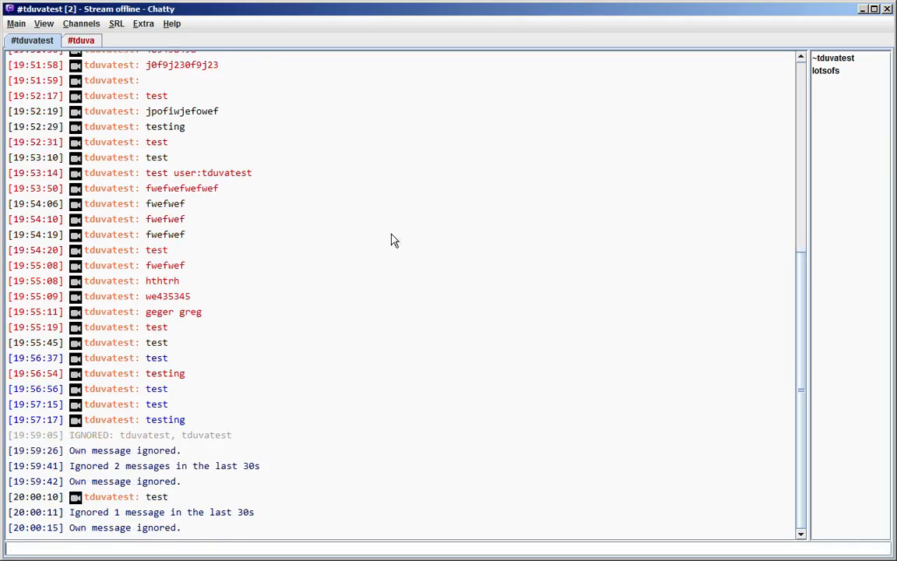
text(TEST)
key(Return)
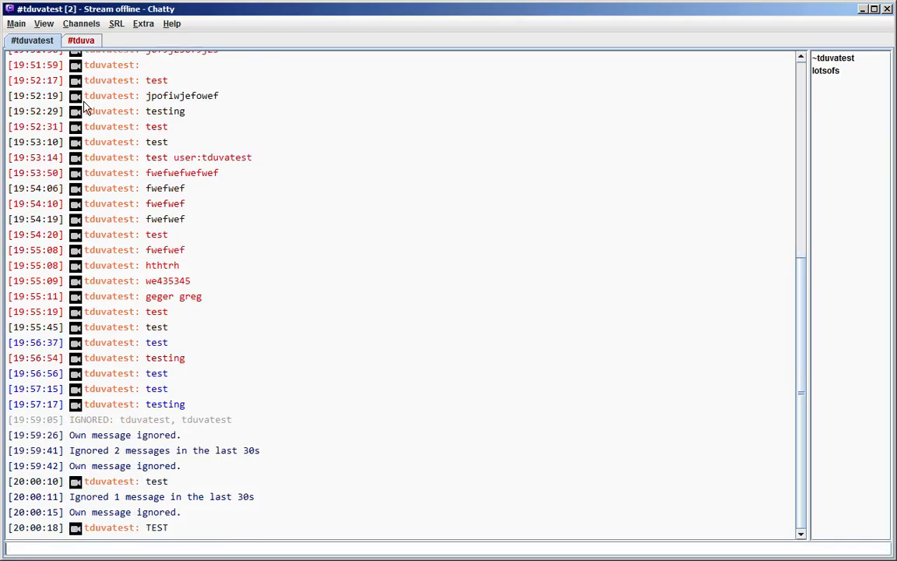
- Review the text of the ignore entry "cs:Test" and save the settings without changing it
click(10, 24)
click(24, 75)
double_click(335, 222)
mouse_move(348, 281)
mouse_down()
mouse_move(330, 282)
mouse_move(341, 281)
mouse_up()
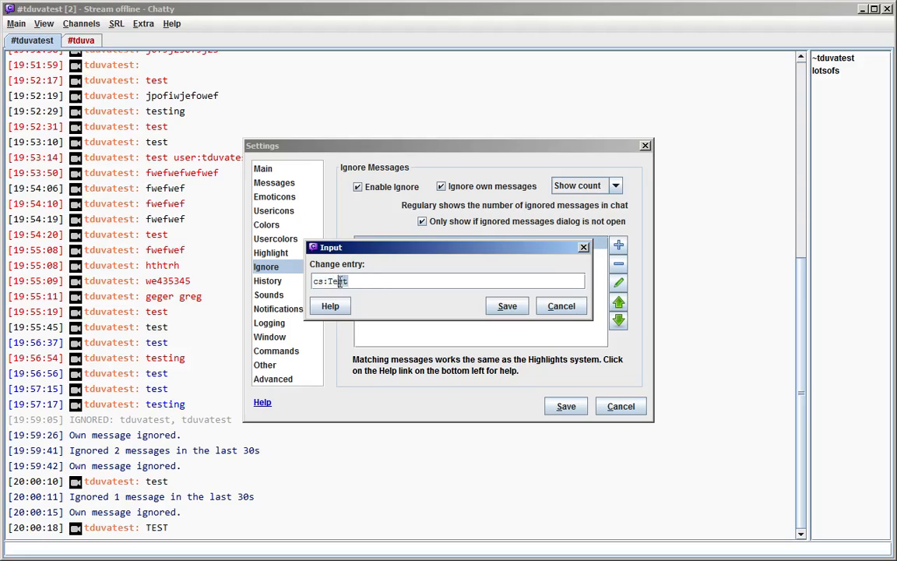
click(504, 305)
click(562, 405)
- Send "fwefweftestfwefwef" and "kpofkwepofweTestfwef" in #tduvatest to test matching inside longer words
text(fwefweftestfwefwef)
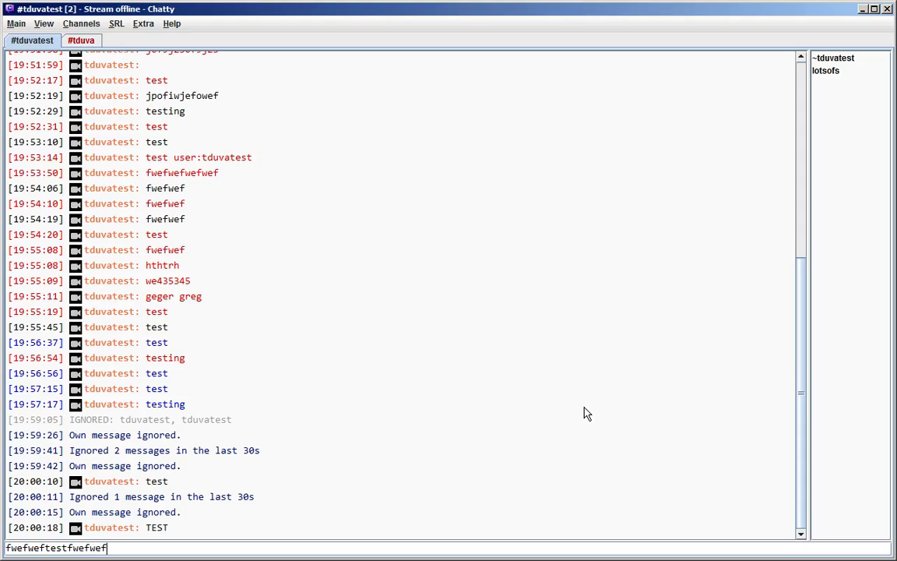
key(Return)
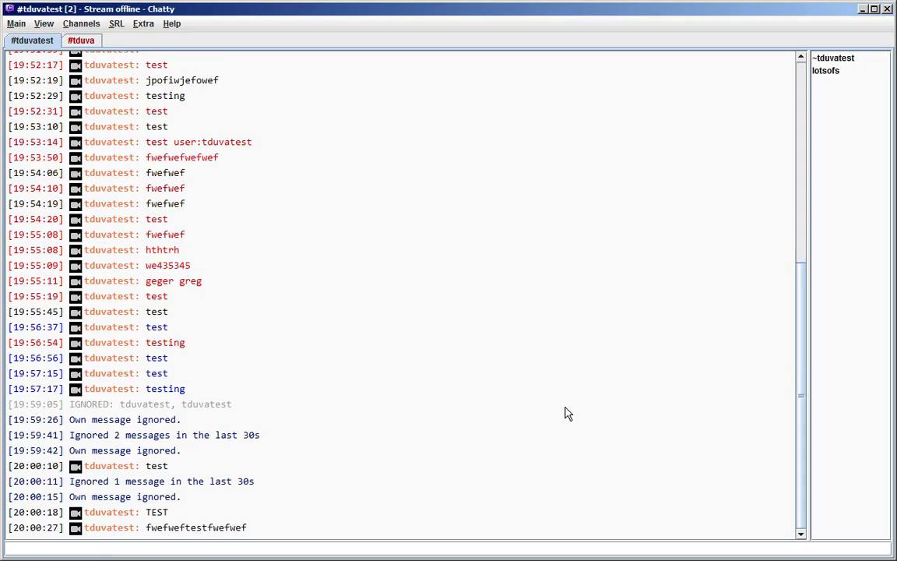
text(kpofkwepofweTestfwef)
key(Return)
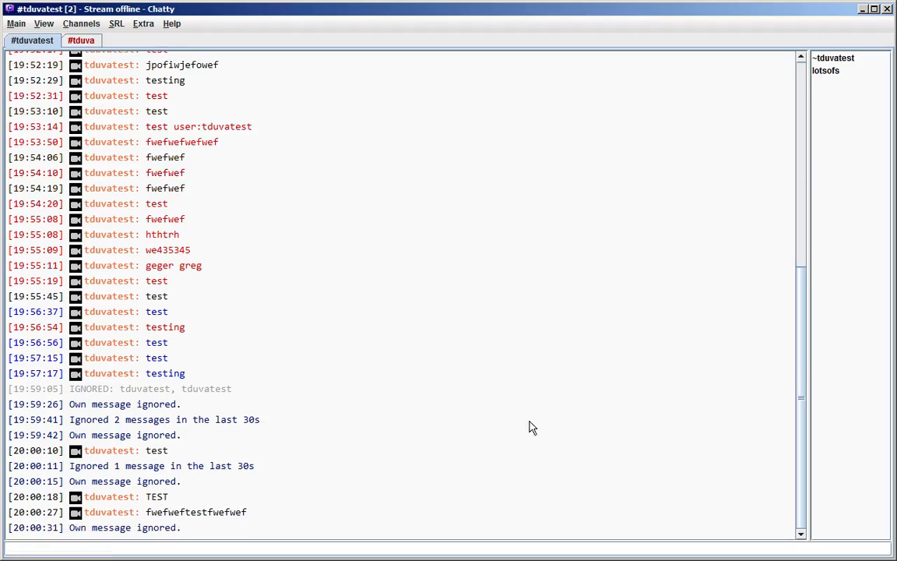
- Set the ignored message display to Hide and save the settings
click(16, 24)
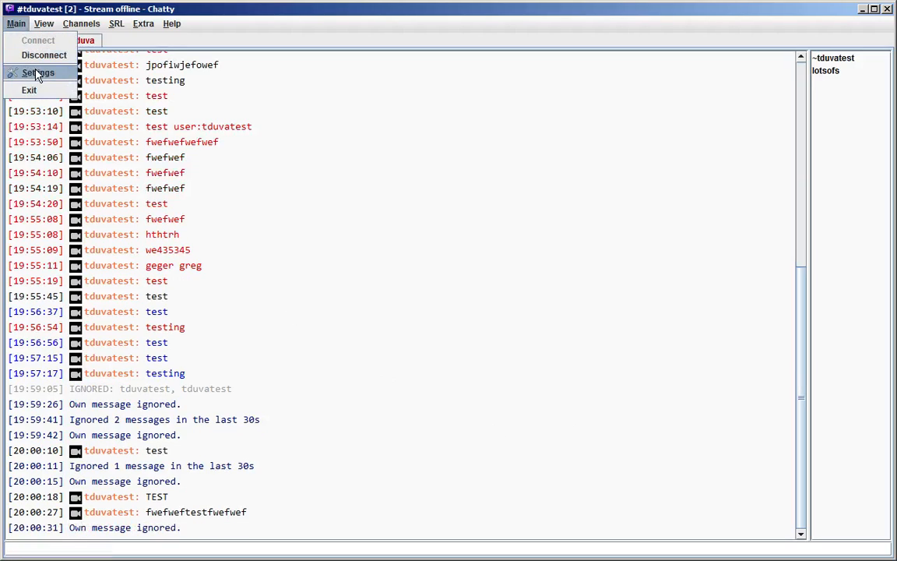
click(35, 72)
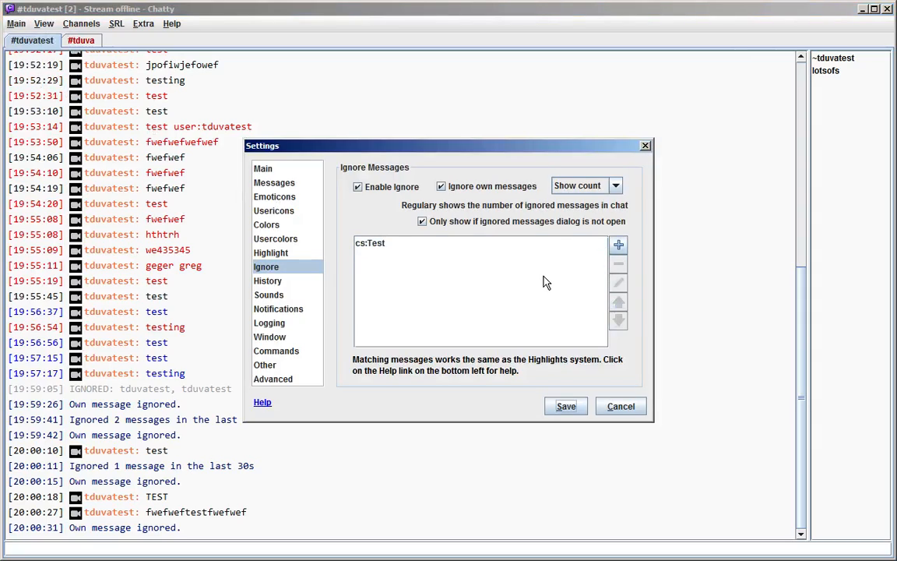
click(616, 185)
click(569, 193)
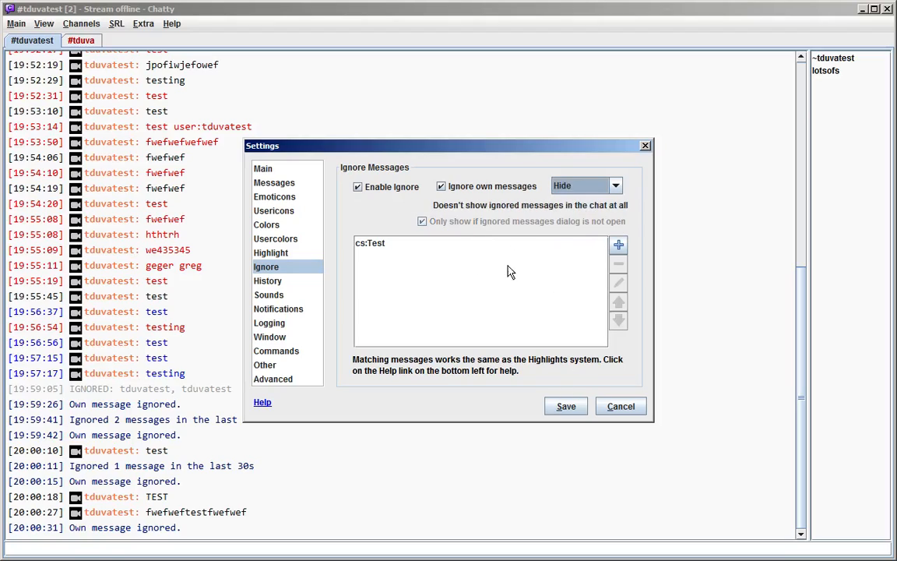
click(566, 413)
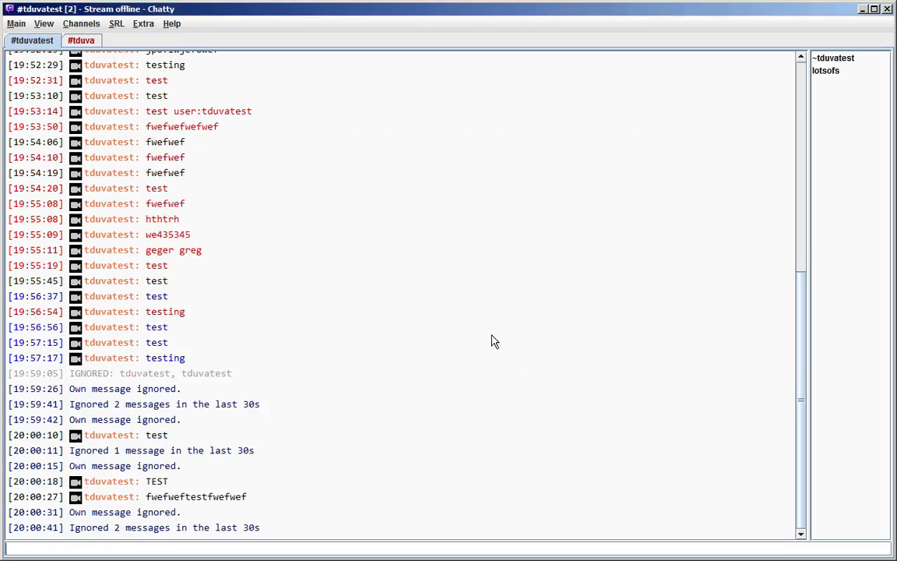
- Send "Test" in #tduvatest to check how an ignored message is handled with the Hide option
text(te)
key(BackSpace)
key(BackSpace)
text(test)
key(Return)
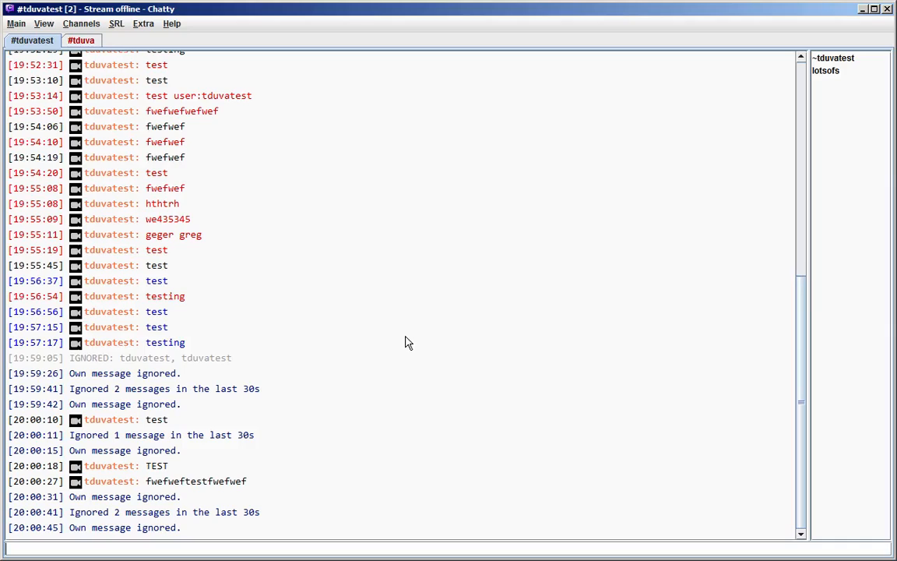
- Replace the ignore entry with "chan:tduvatest cat:ignore", save the settings, and send "fwefwef" in #tduvatest as a test
click(16, 23)
click(23, 73)
double_click(459, 246)
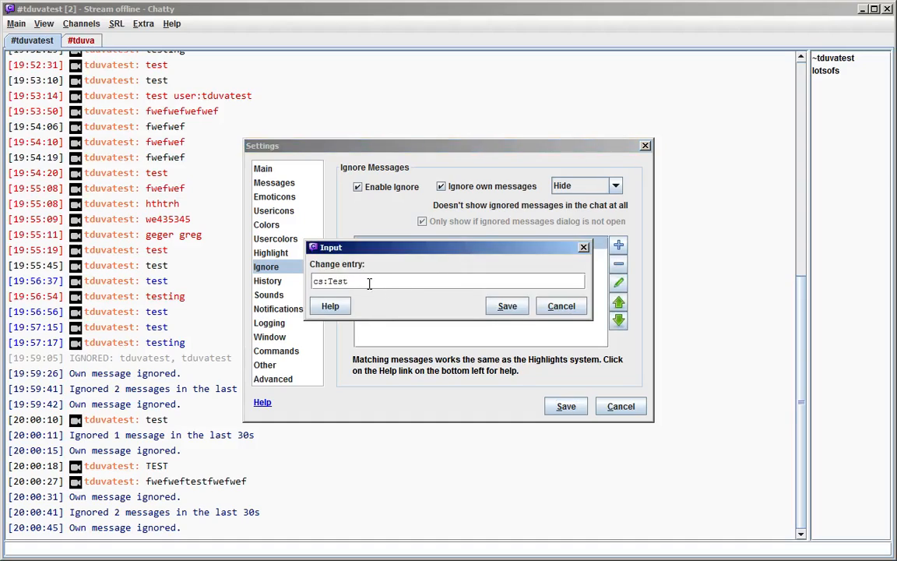
drag(367, 282, 312, 282)
text(chan:tduvatest cat:vip)
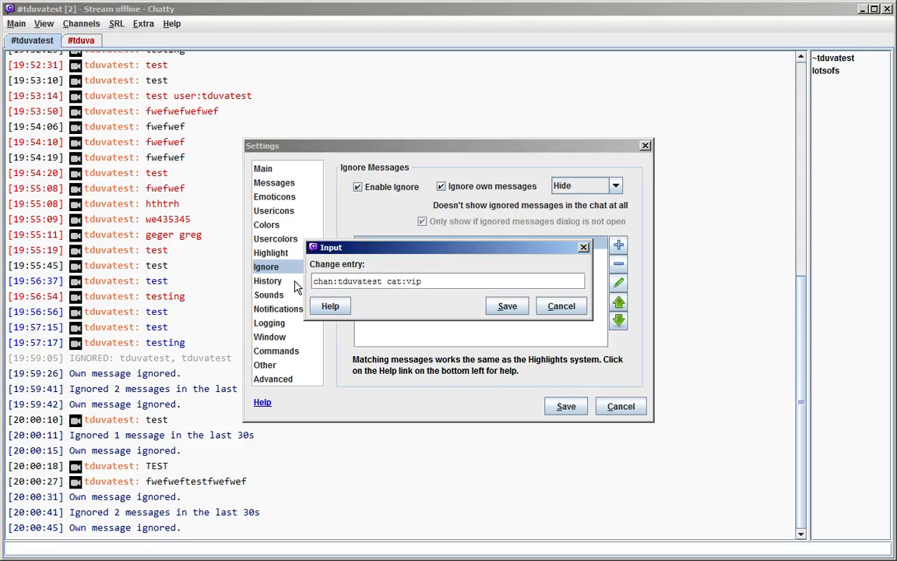
key(BackSpace)
key(BackSpace)
key(BackSpace)
text(ignore)
click(508, 306)
click(554, 407)
text(fwefwef)
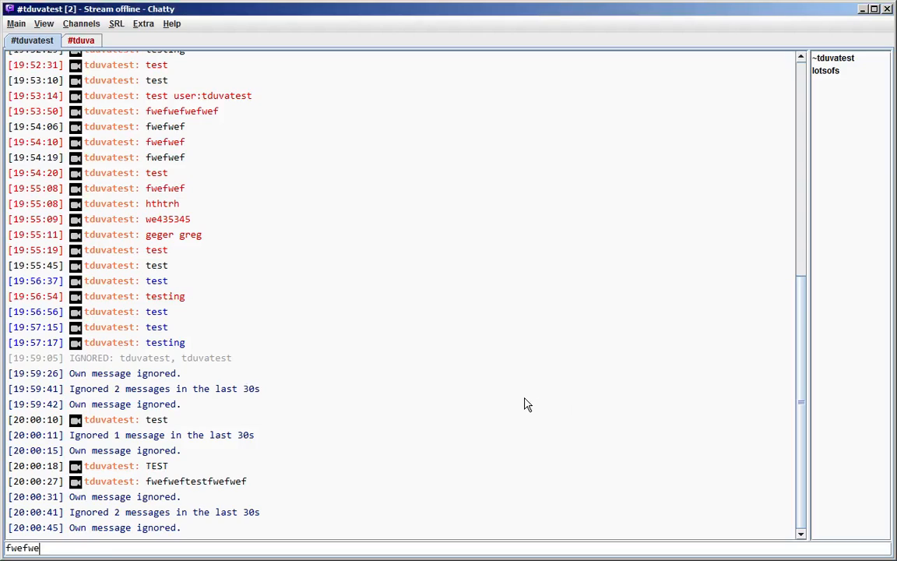
key(Return)
- Add the category "ignore" to the address book entry of tduvatest and close the address book
right_click(128, 530)
mouse_move(152, 552)
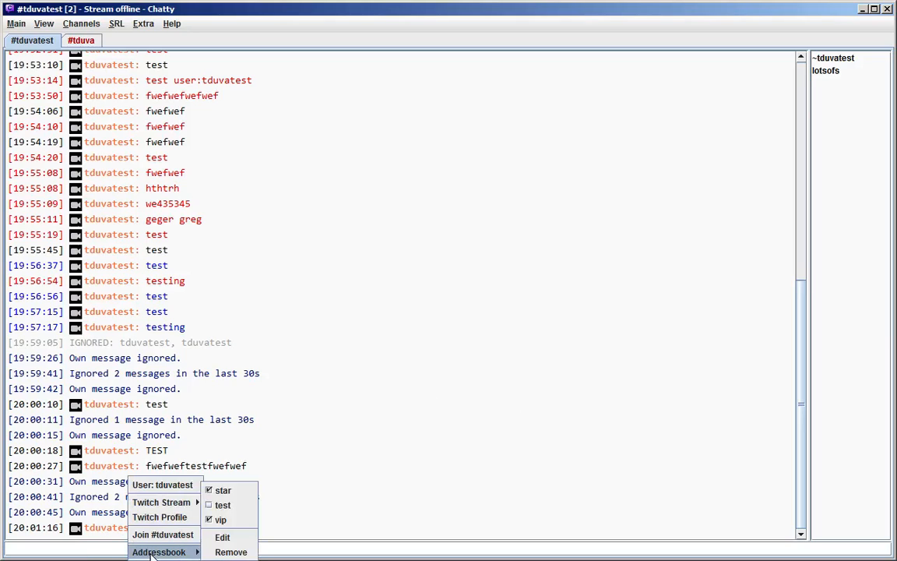
click(222, 539)
click(463, 291)
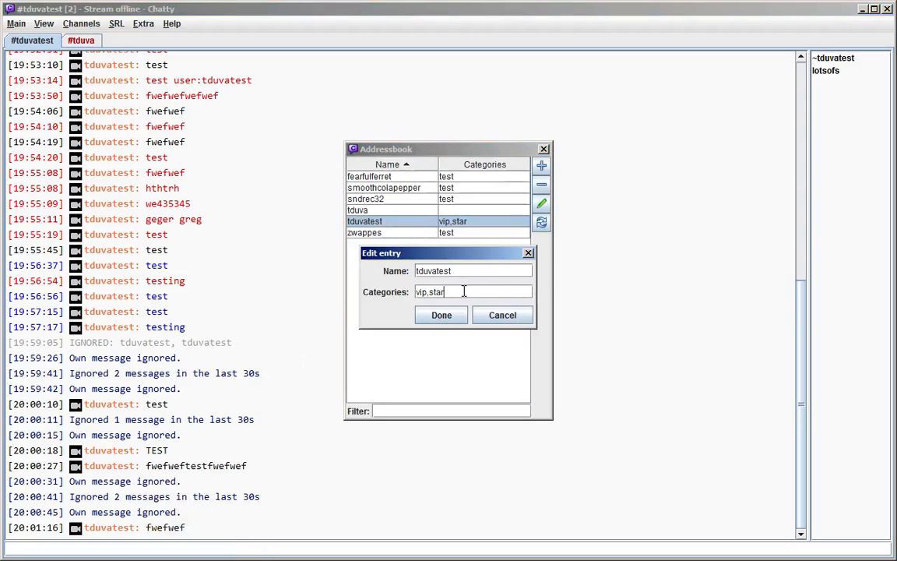
text(,ignore)
click(438, 315)
click(544, 149)
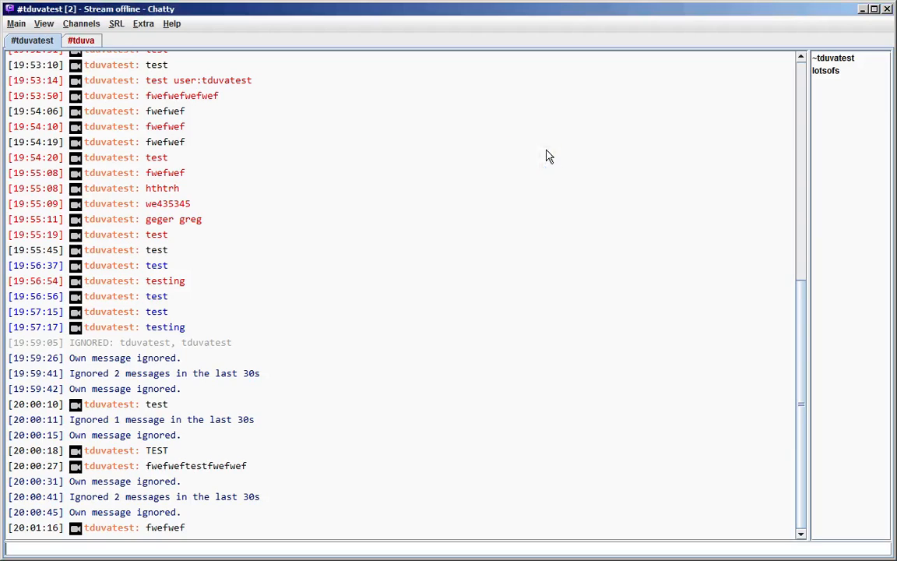
- Send "fwefwefwef" and "gergrwefe" in #tduvatest to test ignoring by channel and category
text(fwefwefwef)
key(Return)
text(gergrwefe)
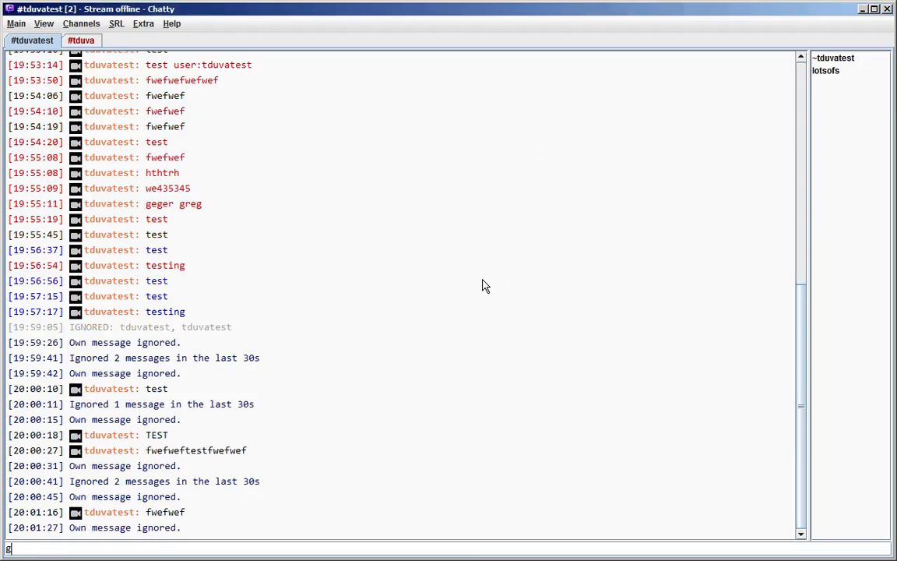
key(Return)
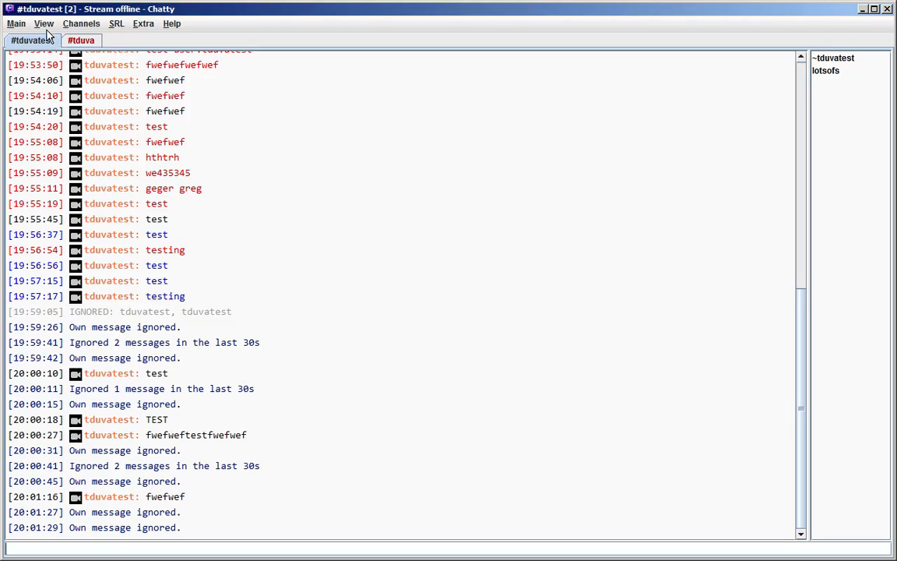
- Invert the ignore entry's channel restriction to "!chan:tduvatest cat:ignore", save the settings, and send "pofjkpowefkwef" in #tduvatest as a test
click(17, 24)
click(25, 65)
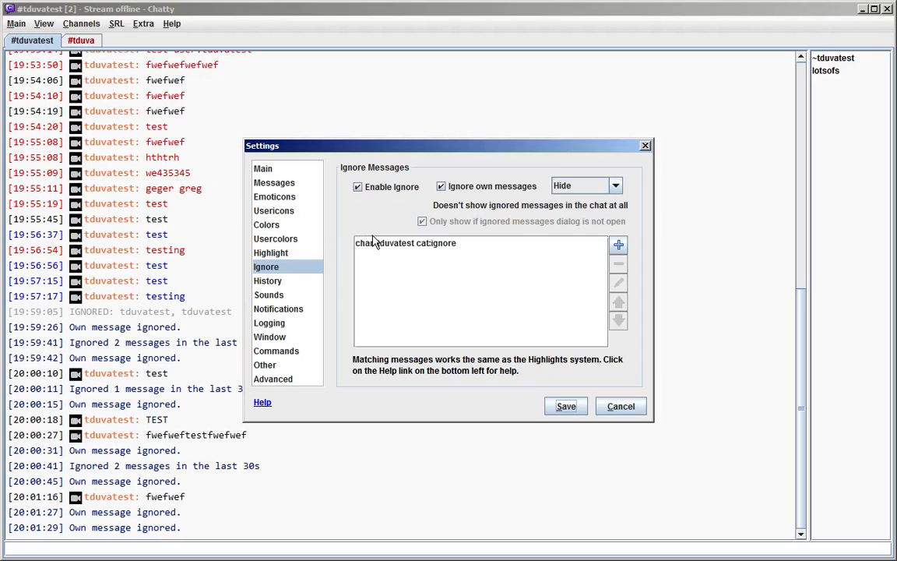
double_click(373, 242)
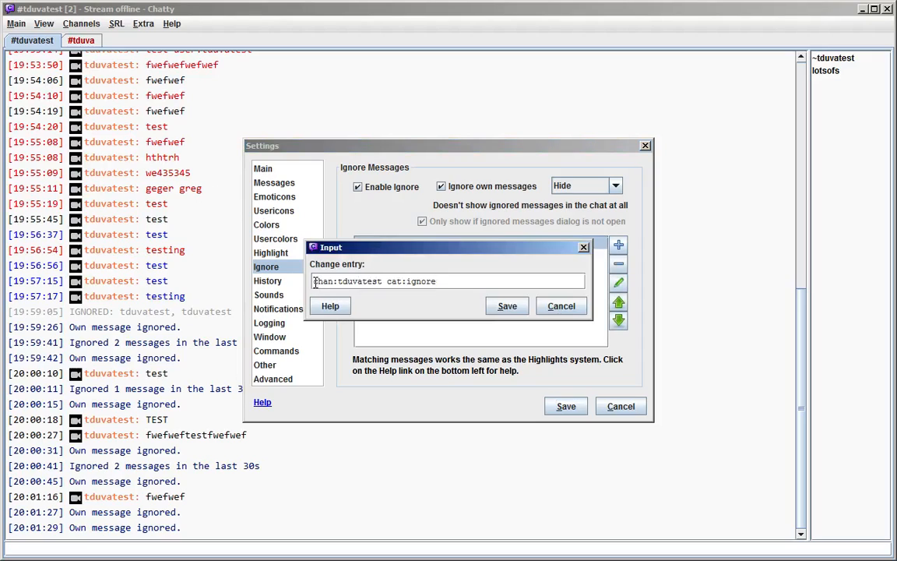
text(!)
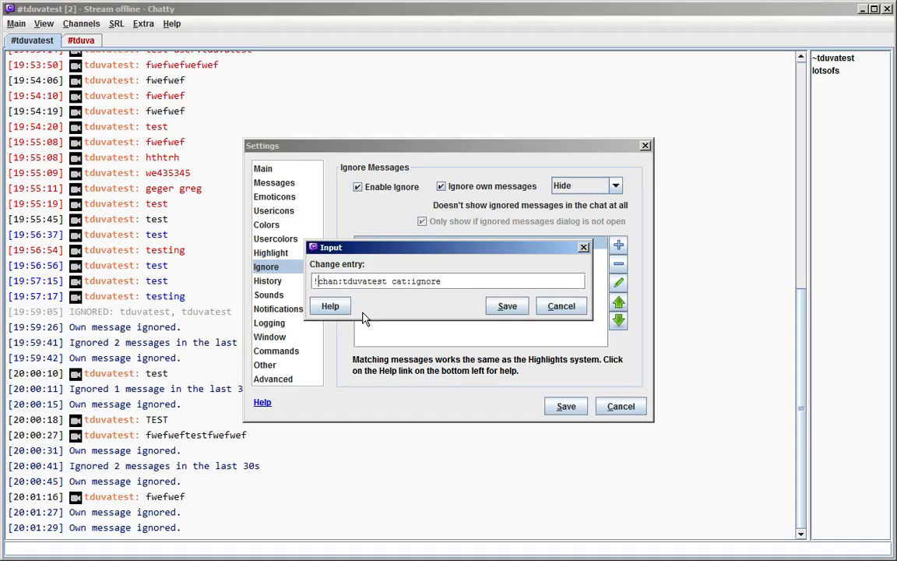
click(343, 283)
click(479, 283)
click(507, 305)
click(566, 406)
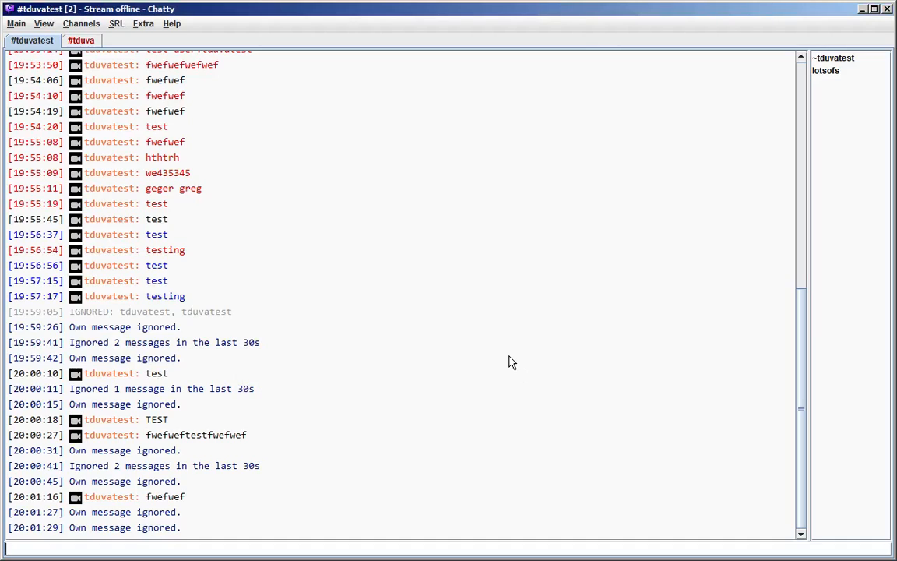
text(pofjkpowefkwef)
key(Return)
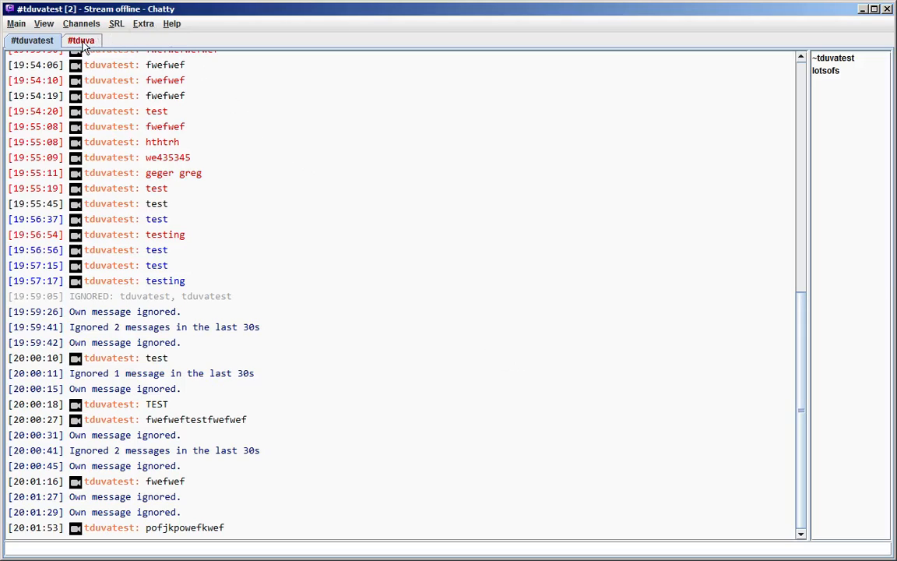
- Add the channel tduva to the ignore entry's channel restriction so it reads "!chan:tduvatest,tduva cat:ignore"
click(16, 24)
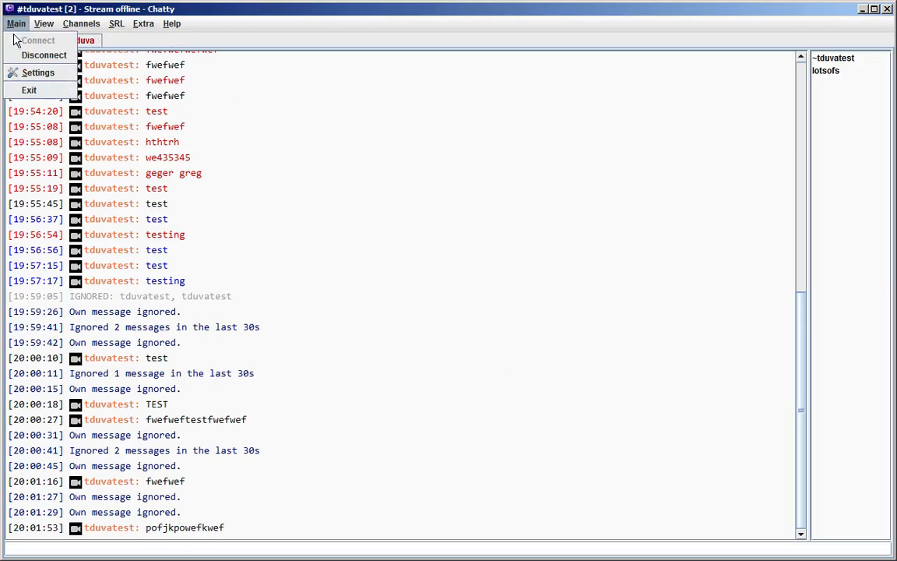
click(38, 72)
double_click(369, 244)
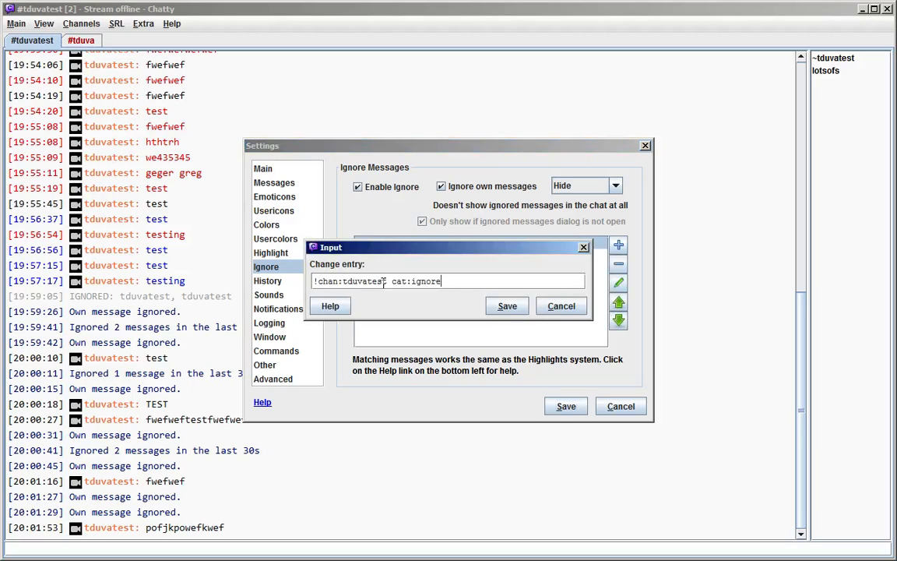
drag(393, 282, 525, 282)
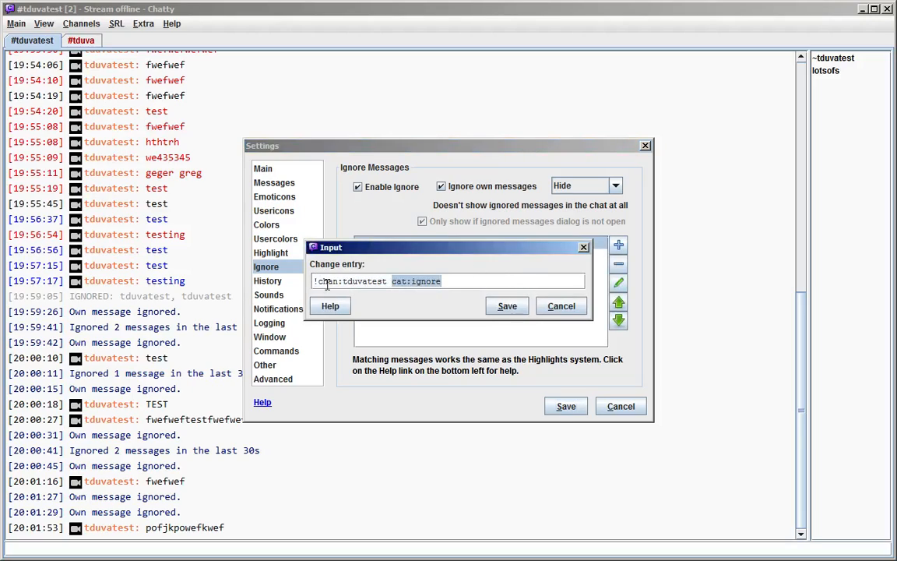
drag(314, 281, 389, 281)
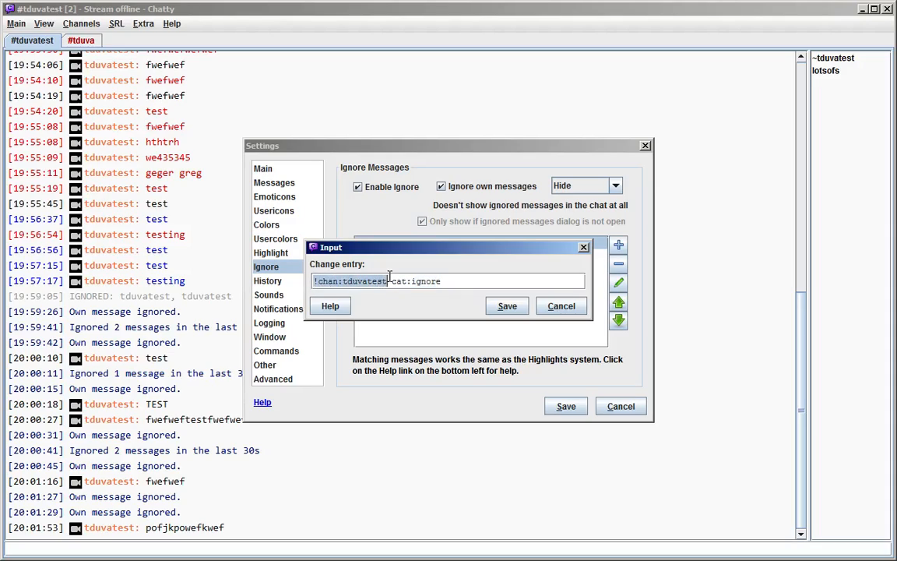
click(389, 281)
text(,tduva)
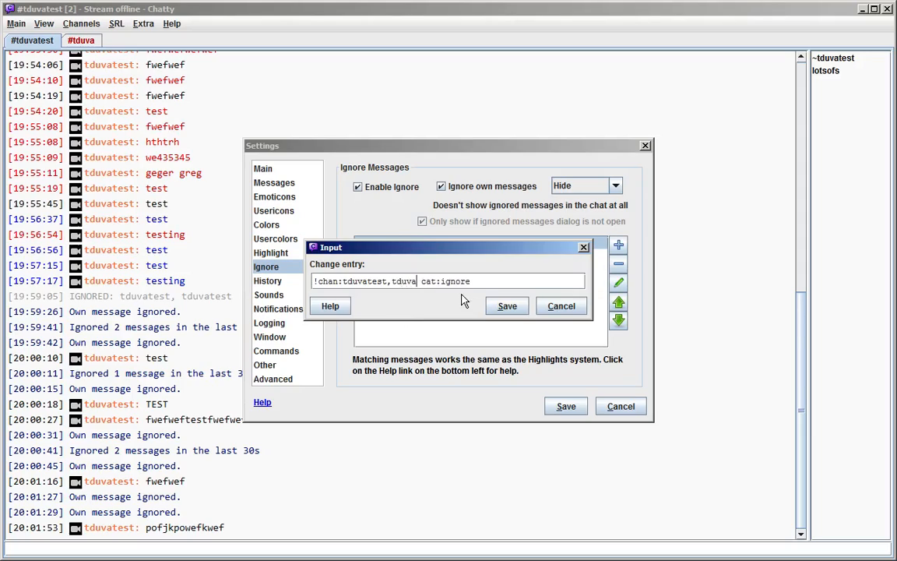
click(504, 305)
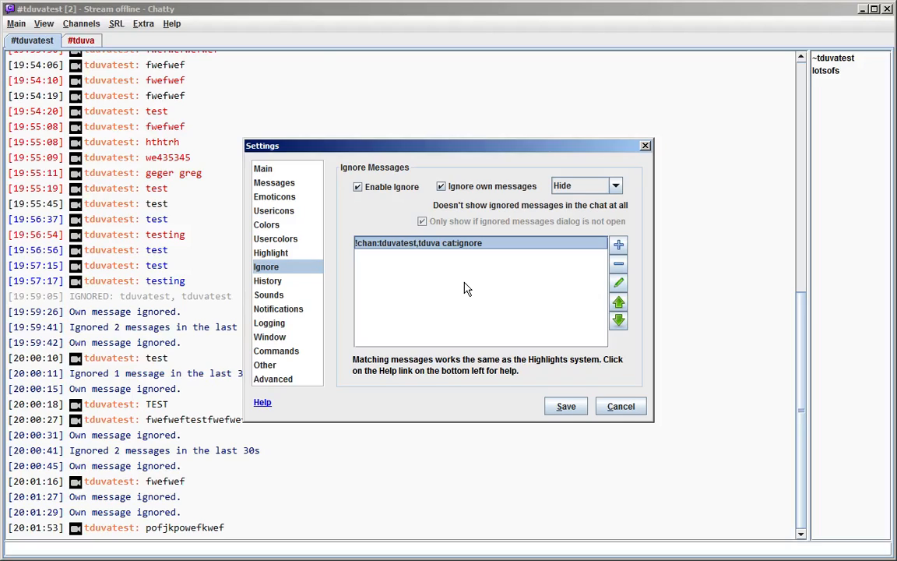
- Set the display of ignored messages to "Show count" and save the settings
click(584, 186)
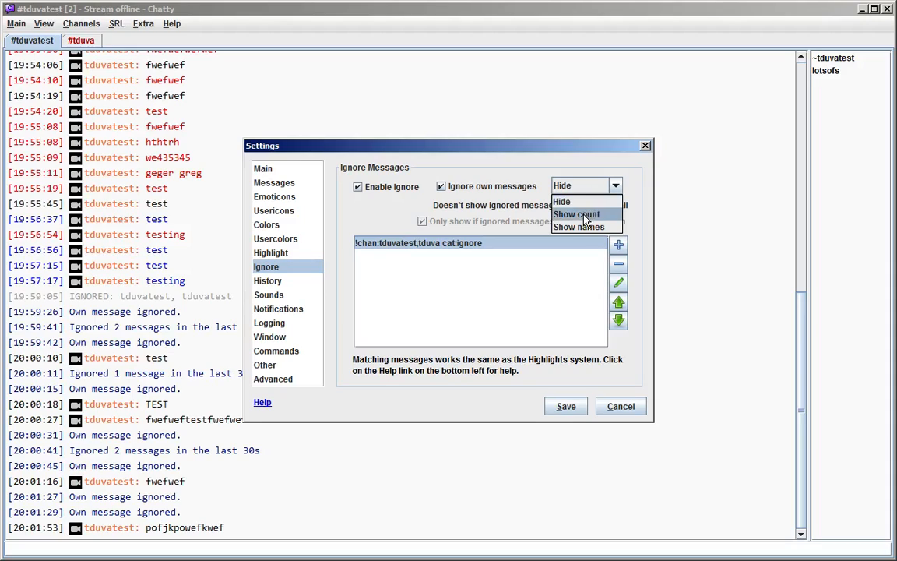
click(584, 215)
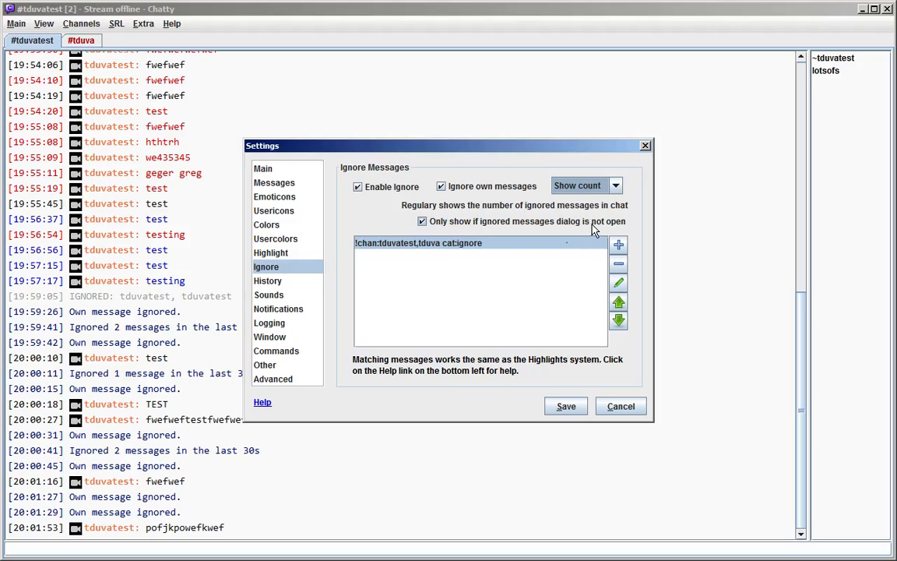
click(569, 407)
- Look through the list of highlighted messages and close it
click(48, 24)
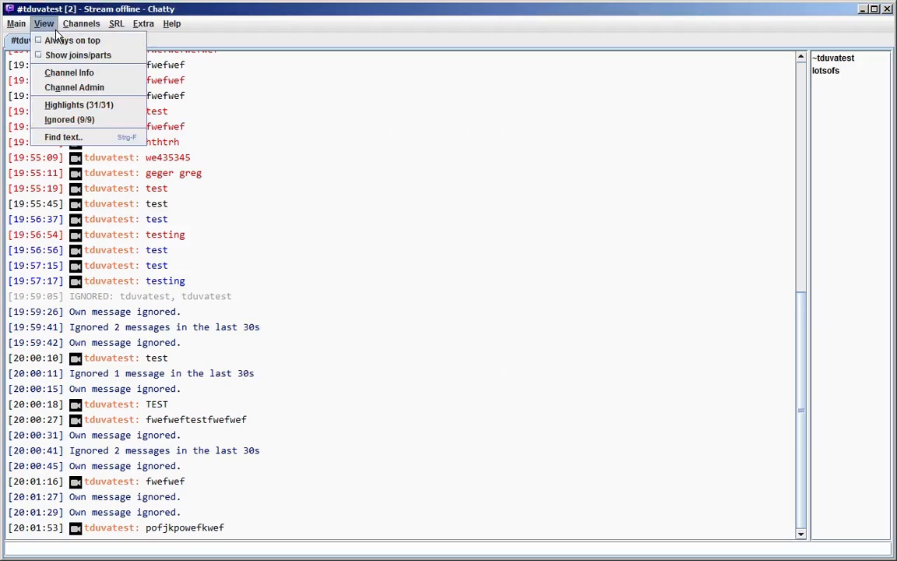
click(78, 105)
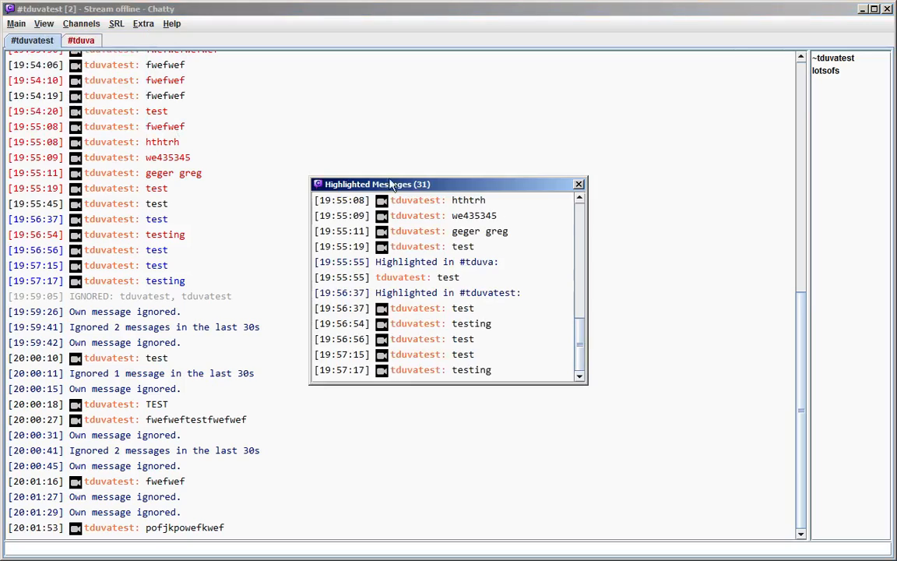
click(580, 185)
- Open the ignored messages list, move and enlarge its window, and clear its messages
click(44, 24)
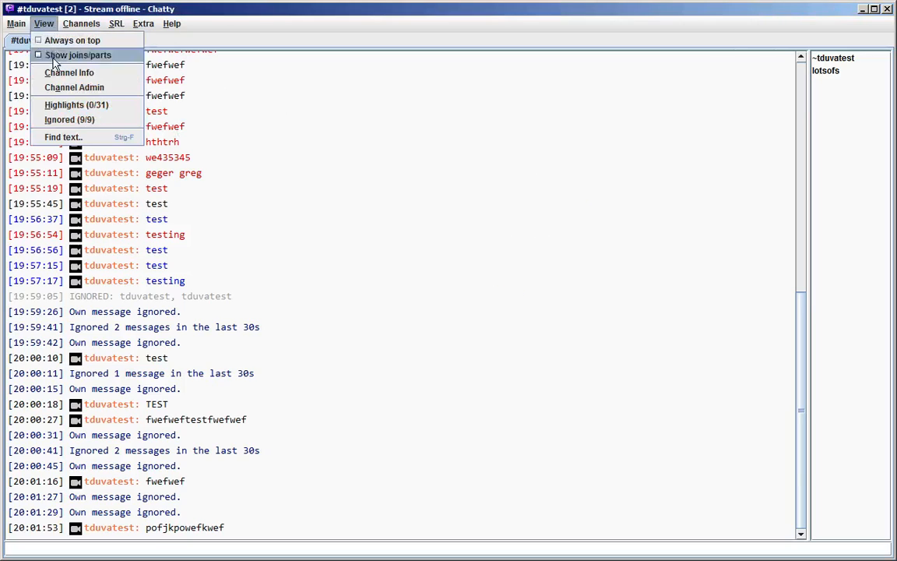
click(68, 120)
drag(404, 185, 565, 81)
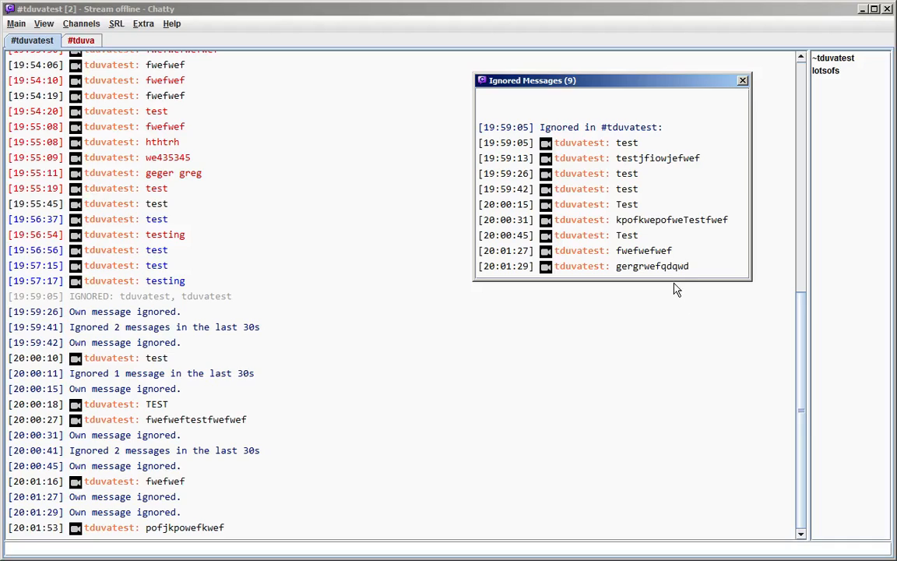
drag(670, 281, 670, 351)
right_click(615, 145)
click(633, 155)
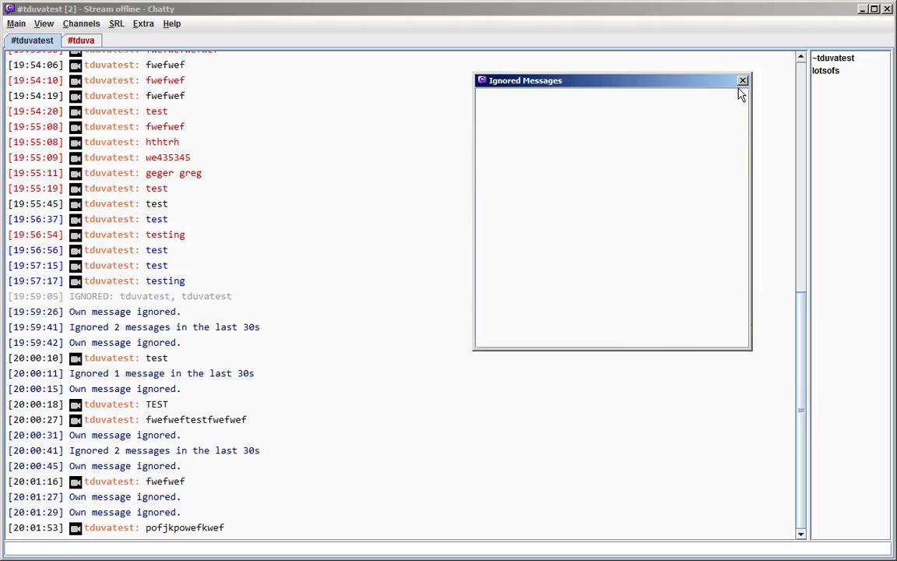
drag(633, 84, 646, 84)
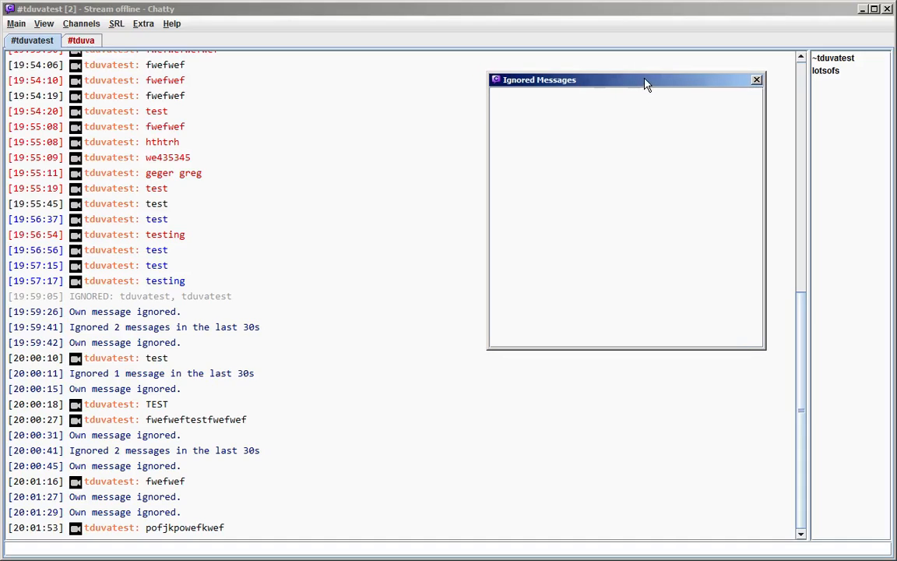
- Set the display of ignored messages to "Show names" and save the settings
click(15, 27)
click(22, 72)
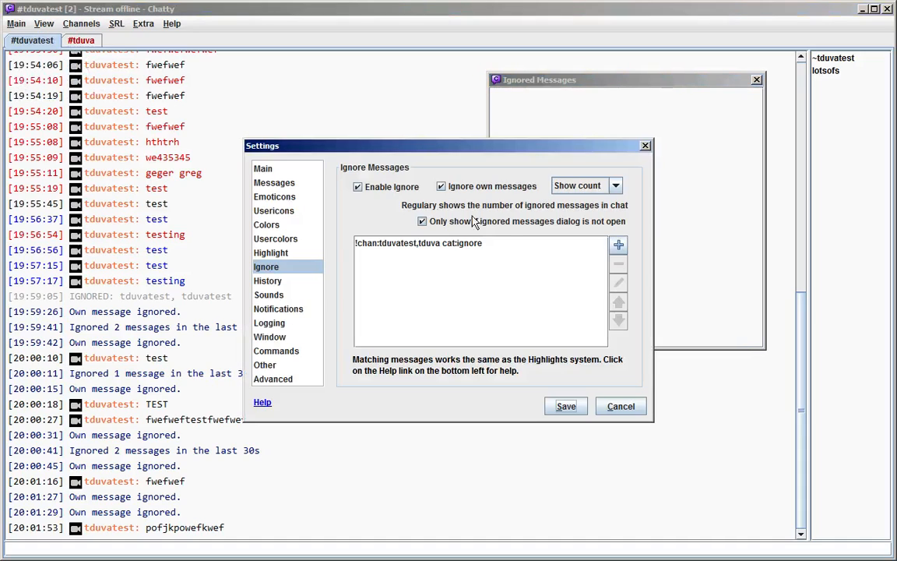
click(584, 185)
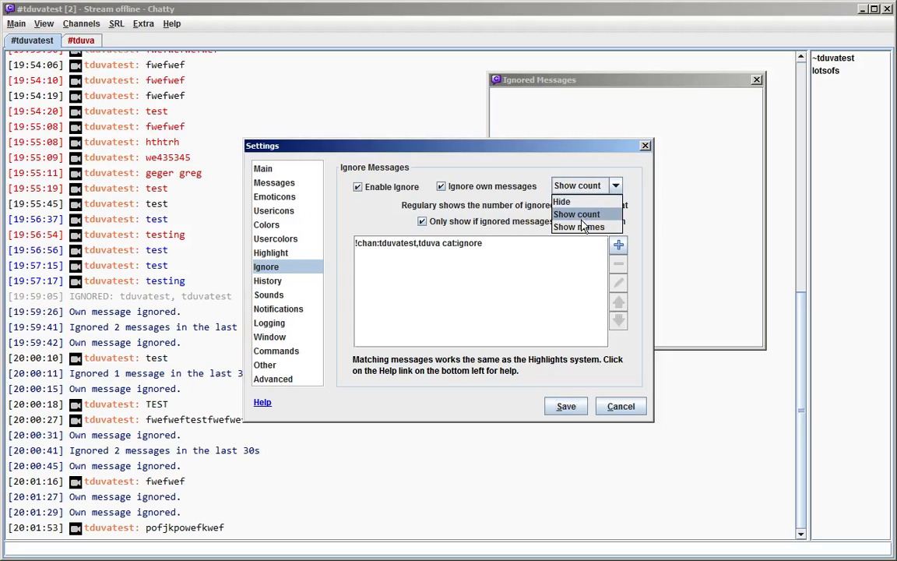
click(576, 221)
click(566, 405)
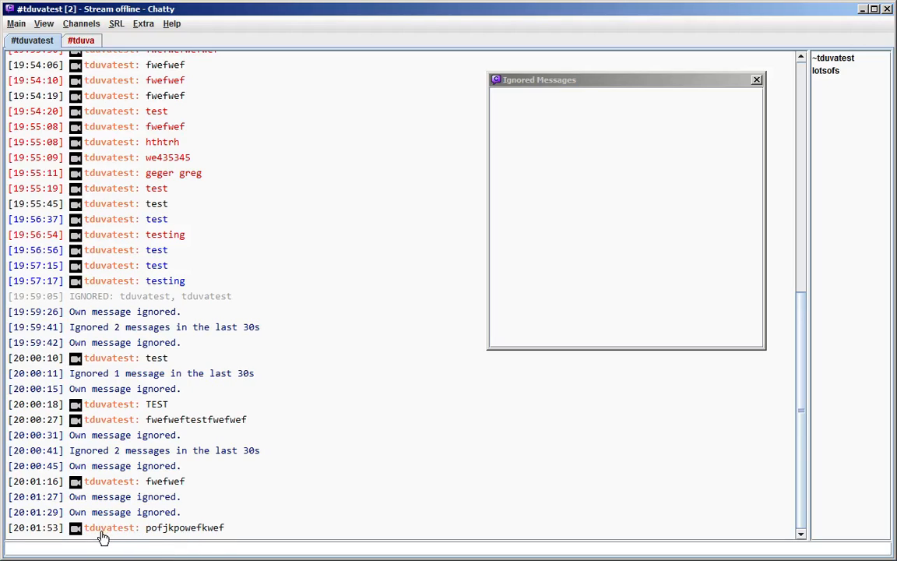
click(604, 143)
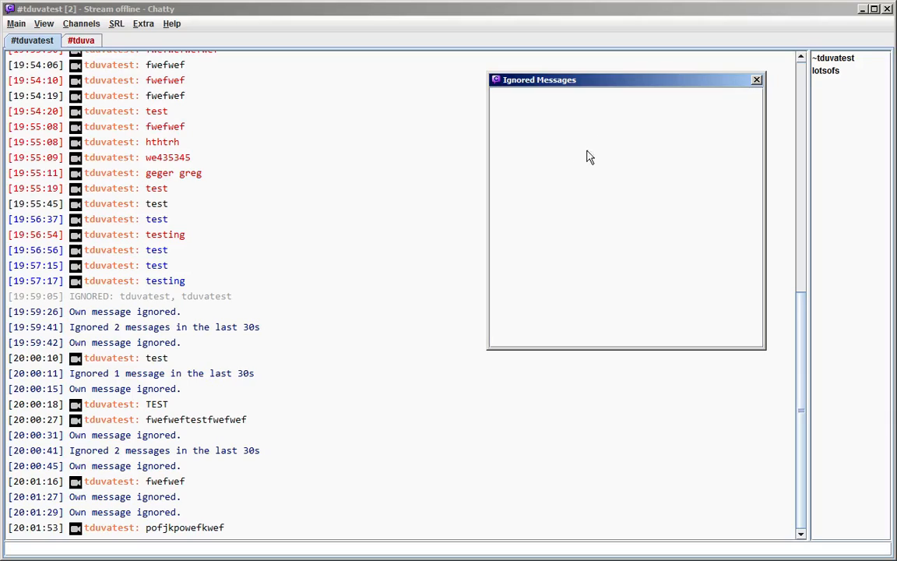
click(306, 431)
text(fewfwef)
key(Return)
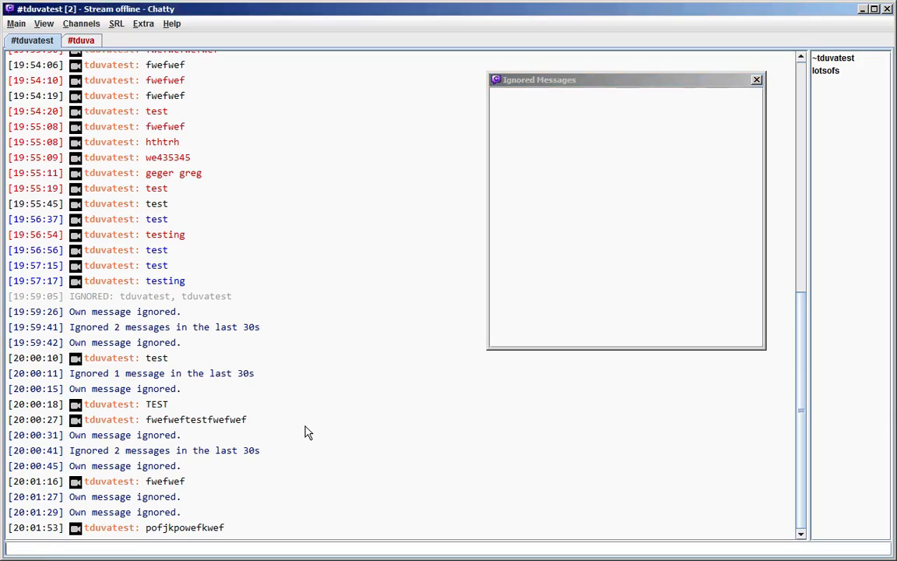
- Replace the ignore entry with "test" and save the settings
click(17, 23)
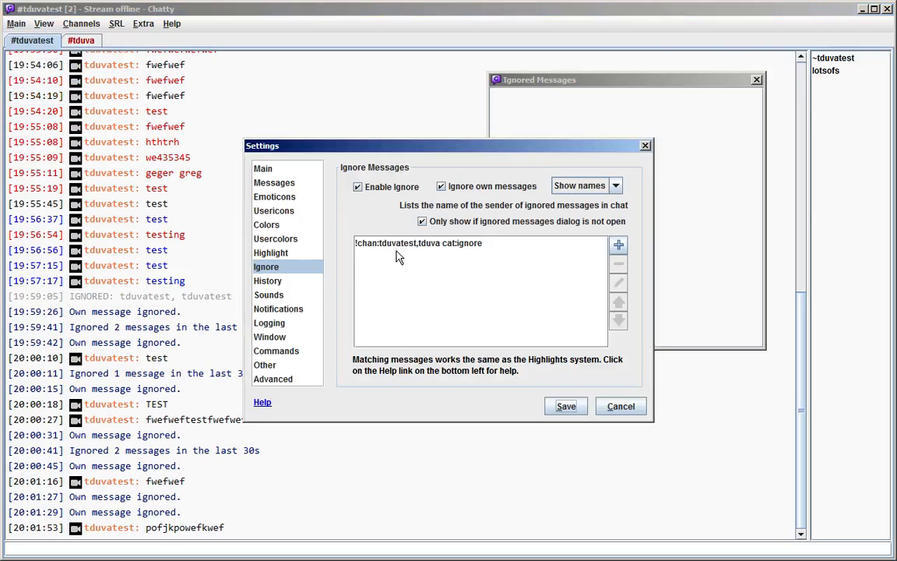
double_click(351, 244)
drag(499, 280, 234, 278)
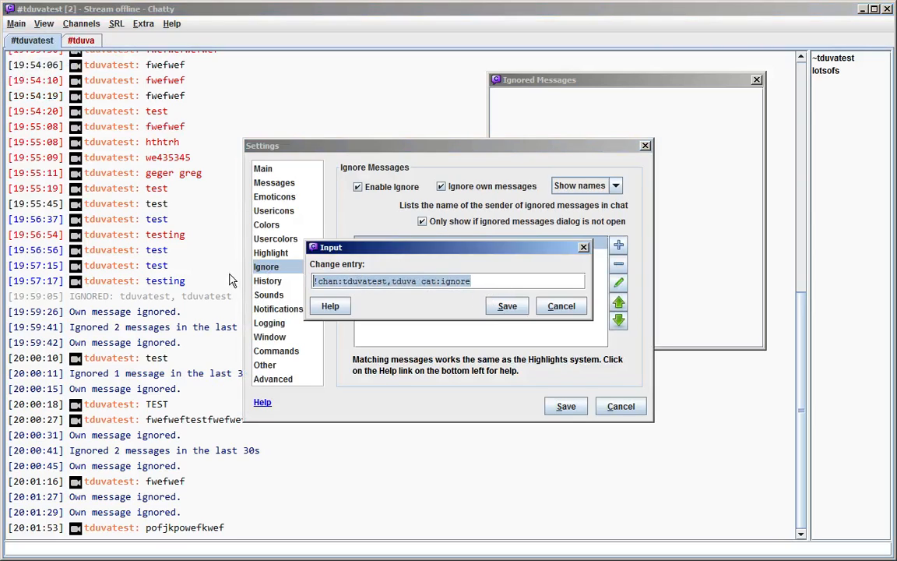
text(test)
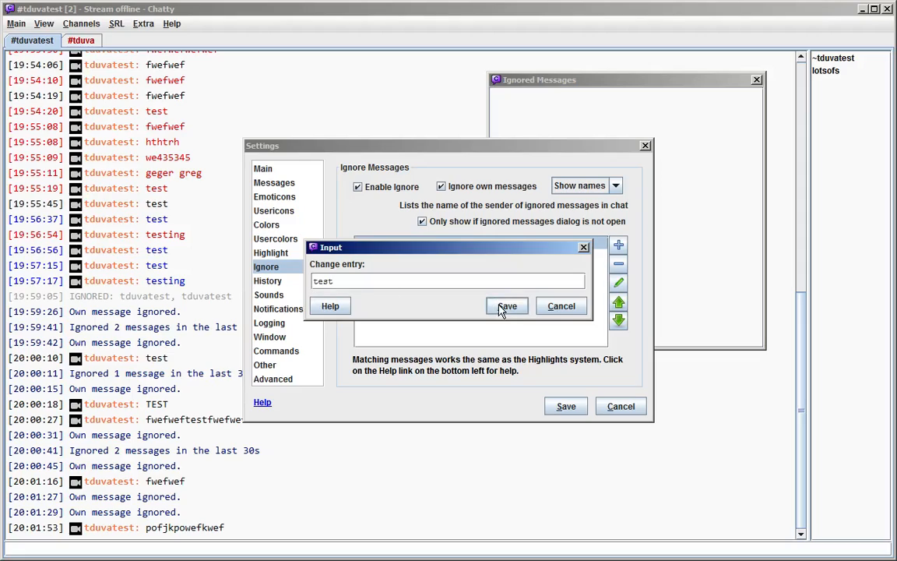
click(509, 306)
click(566, 406)
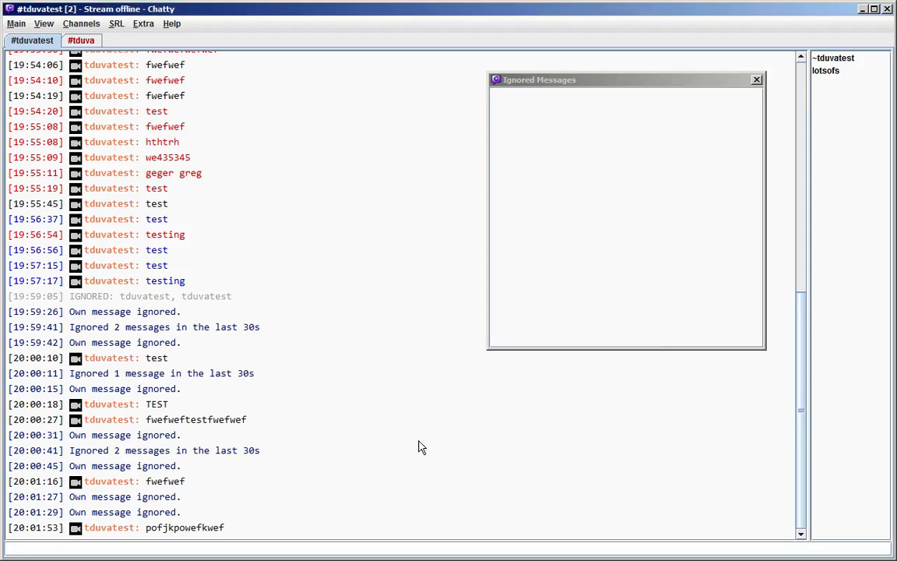
- Send "test" in #tduvatest and check the Ignored Messages window, shifting it slightly
text(test)
key(Return)
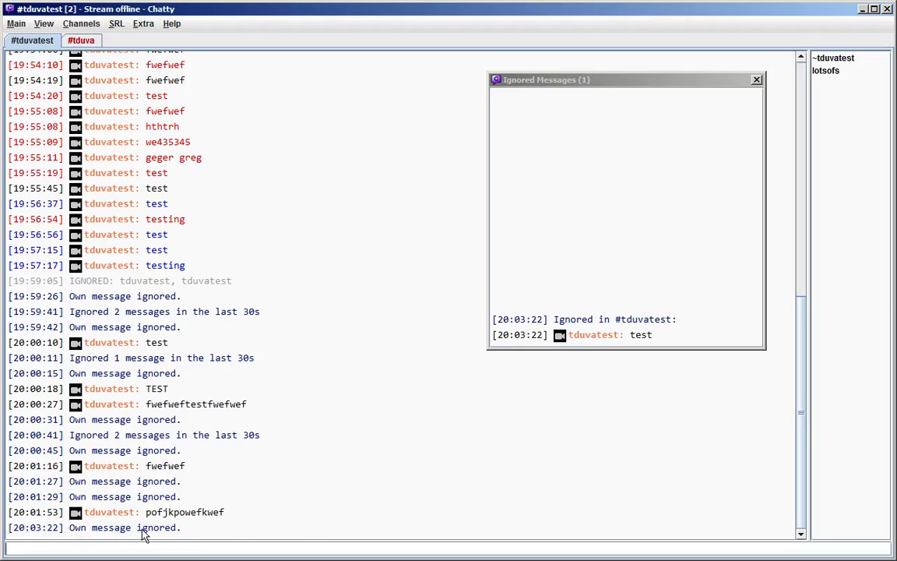
click(598, 242)
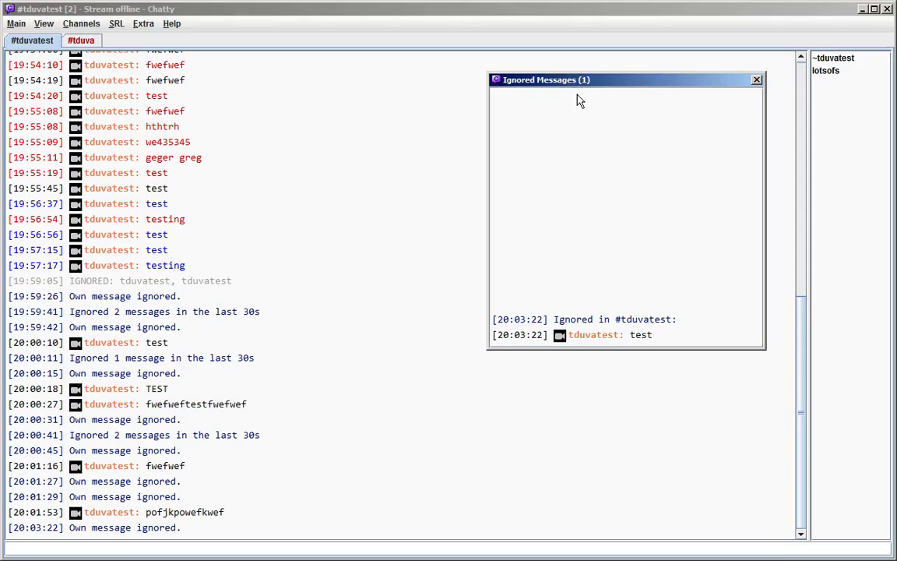
drag(576, 88, 535, 92)
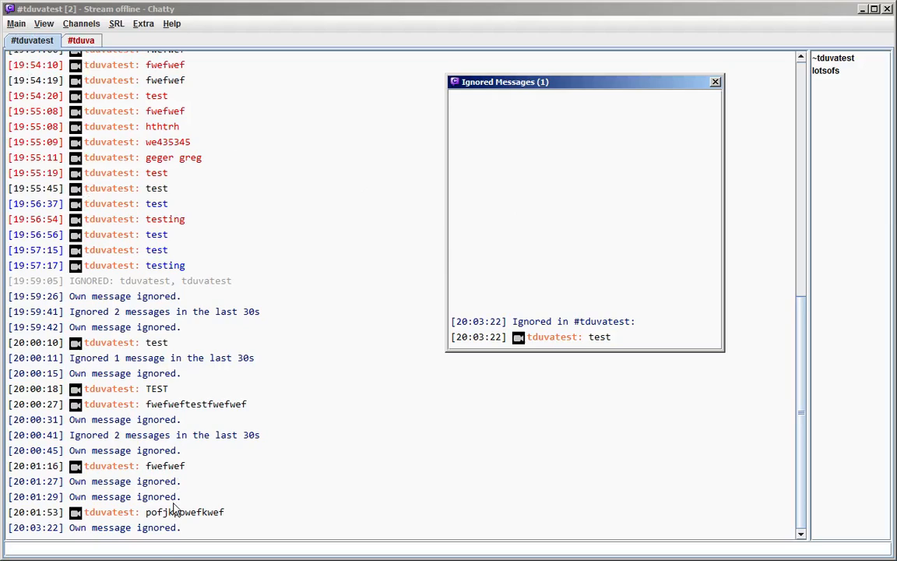
click(158, 547)
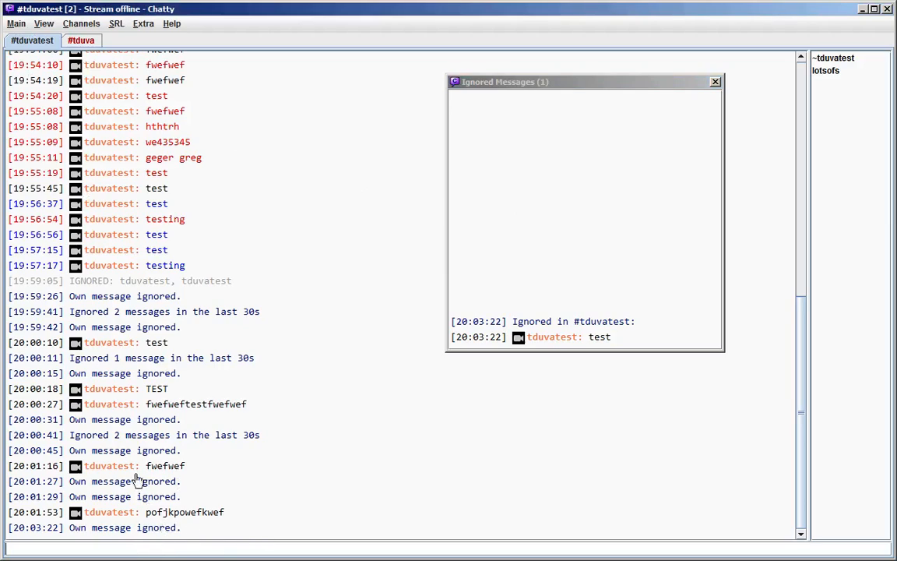
- Disable "Only show if ignored messages dialog is not open", save the settings, and send "test" twice in #tduvatest
click(15, 24)
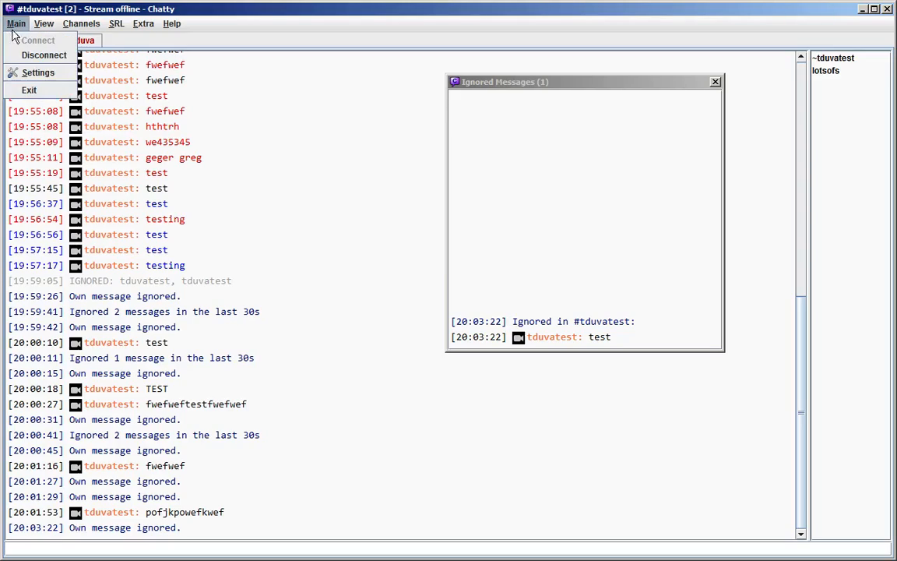
click(35, 72)
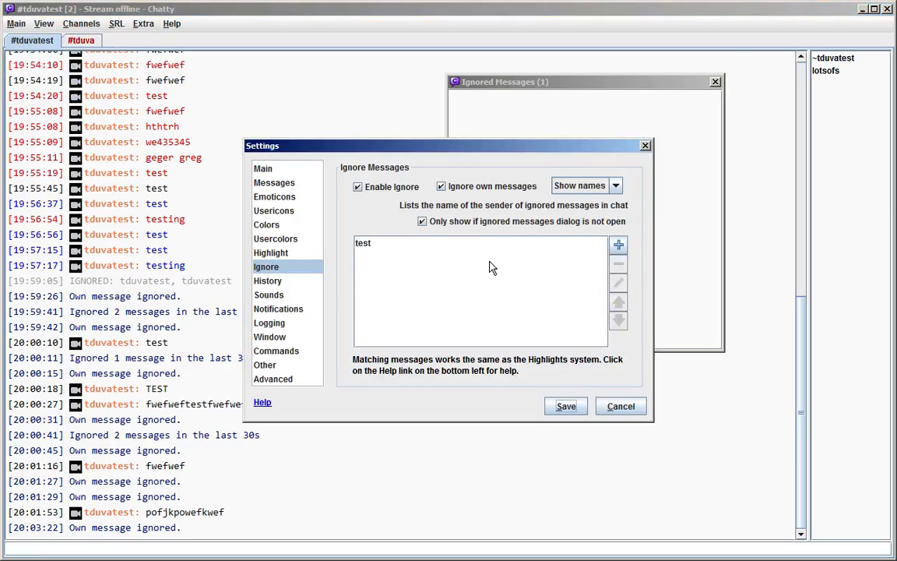
click(422, 222)
click(566, 407)
text(test)
key(Return)
text(test)
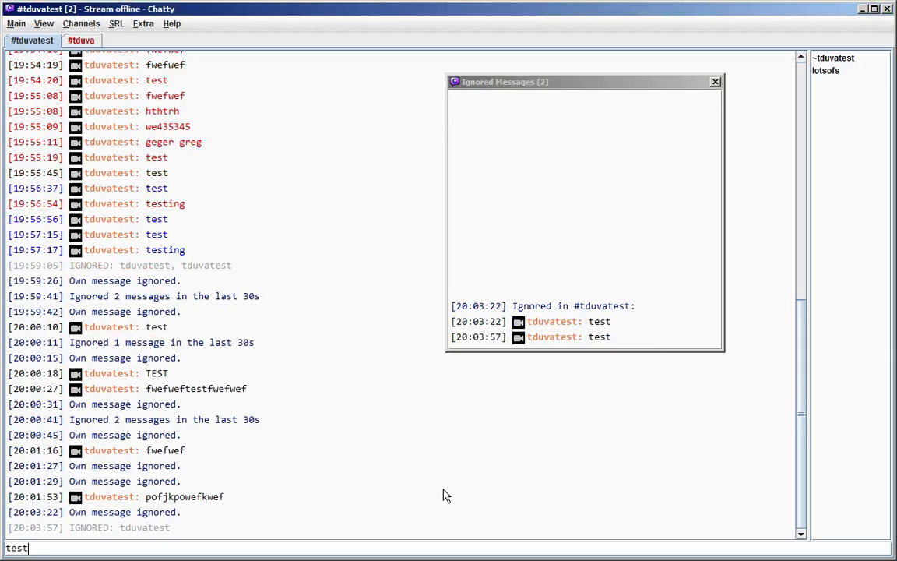
key(Return)
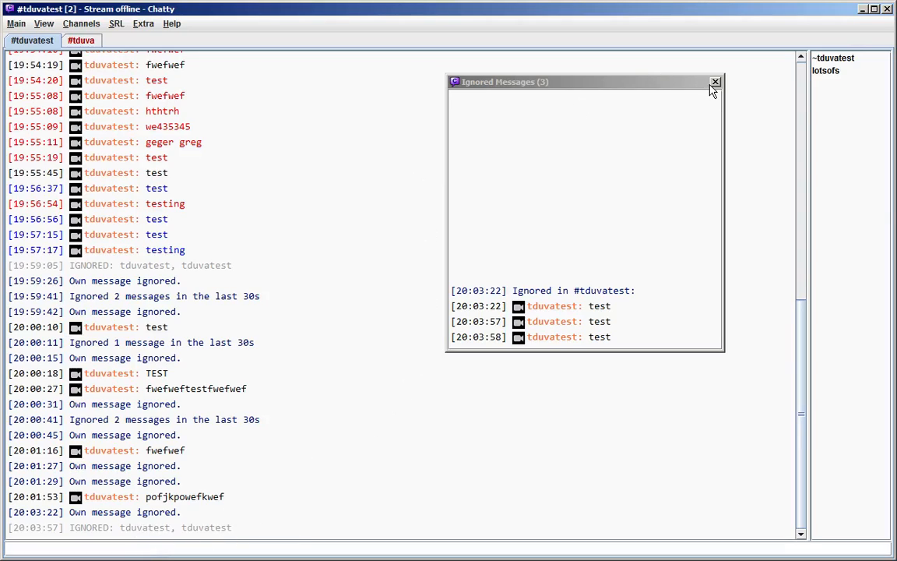
- Re-enable "Only show if ignored messages dialog is not open", save the settings, and resend "test" in #tduvatest
click(16, 23)
click(24, 74)
click(508, 221)
click(562, 413)
key(Up)
key(Return)
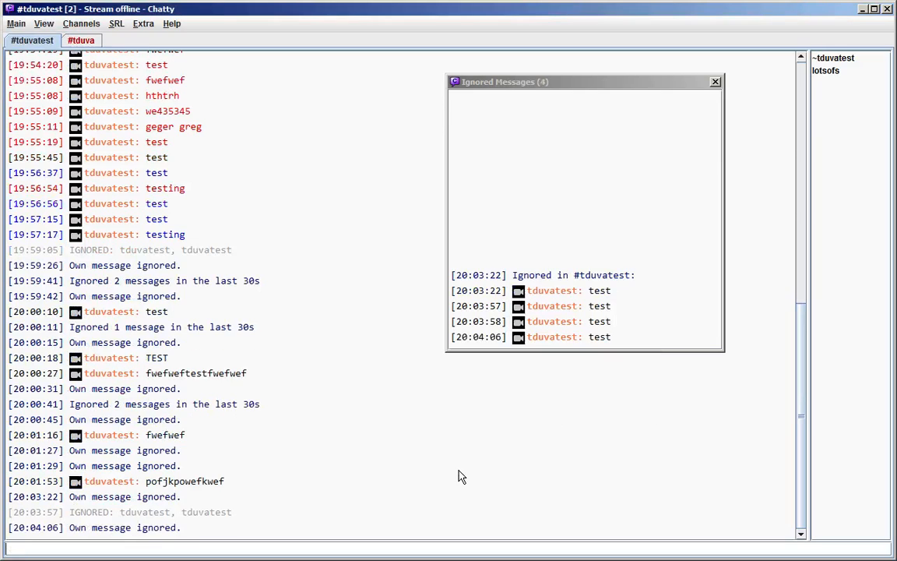
- Close the Ignored Messages window and send "test" in #tduvatest to check the notice without it
click(715, 81)
text(test)
key(Return)
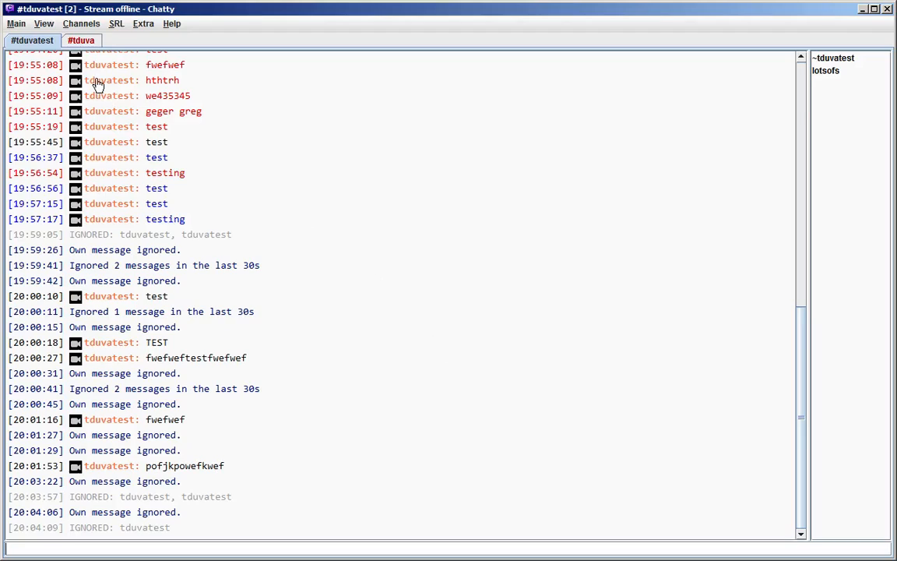
- Open the Highlight page in the settings and bring up its help section
click(15, 23)
click(24, 74)
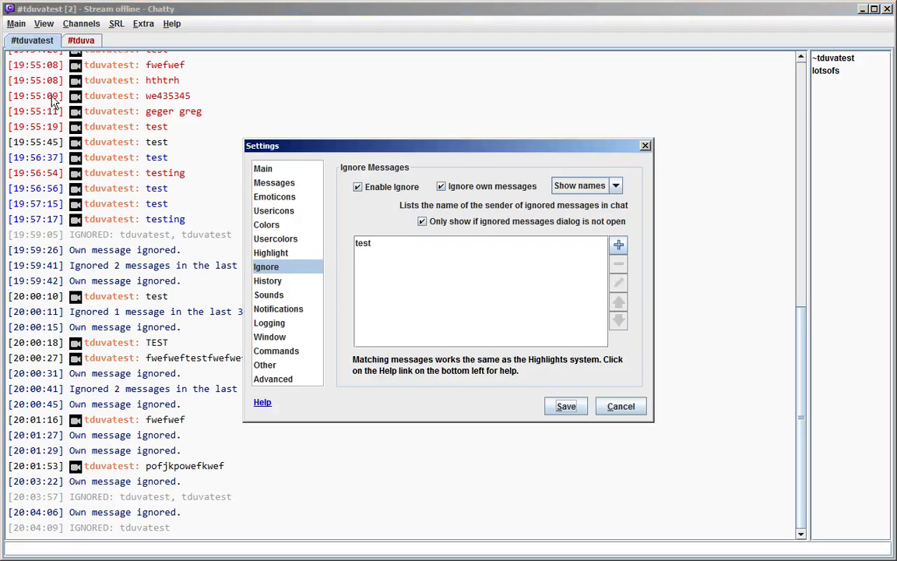
click(288, 254)
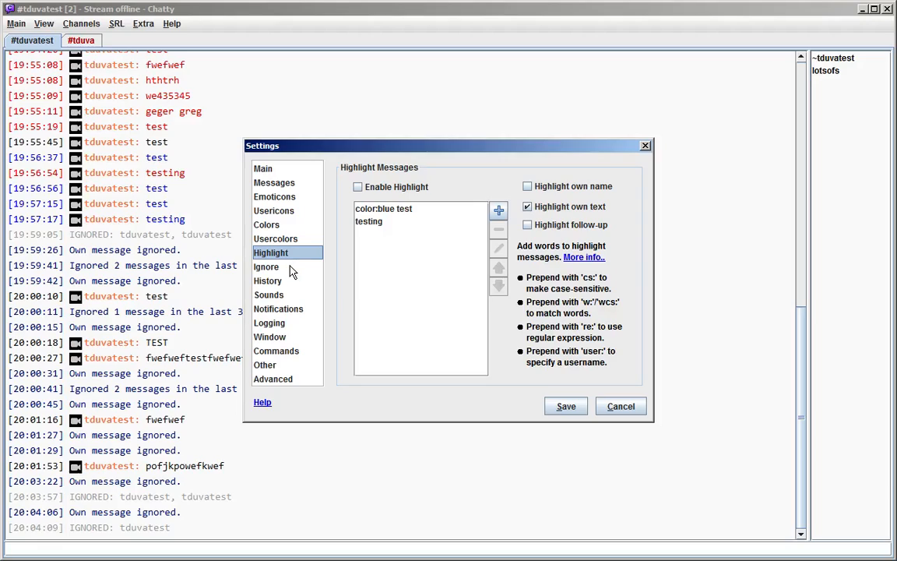
click(292, 268)
click(291, 255)
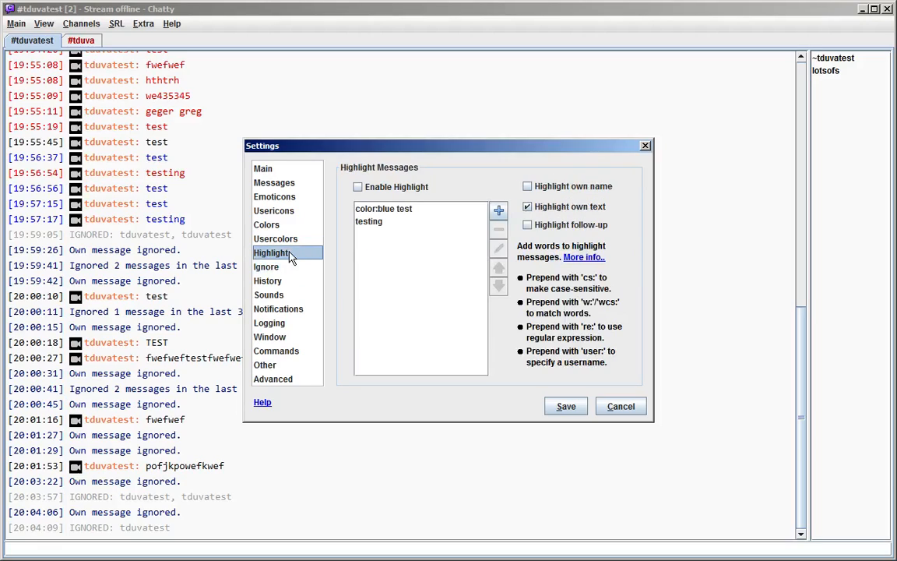
click(263, 403)
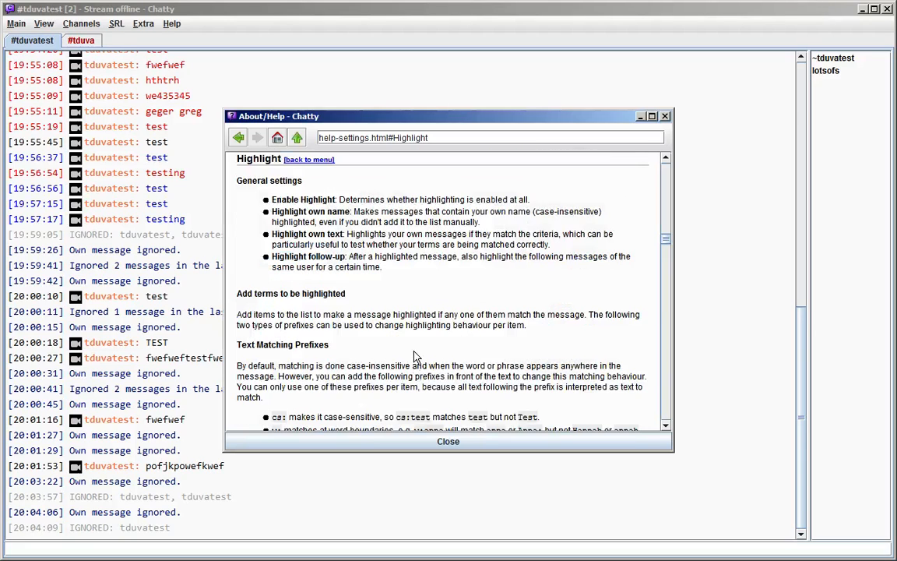
- Read the Highlight help on text matching prefixes, meta prefixes and examples, along with the Ignore section's examples
scroll(416, 356, down, 12)
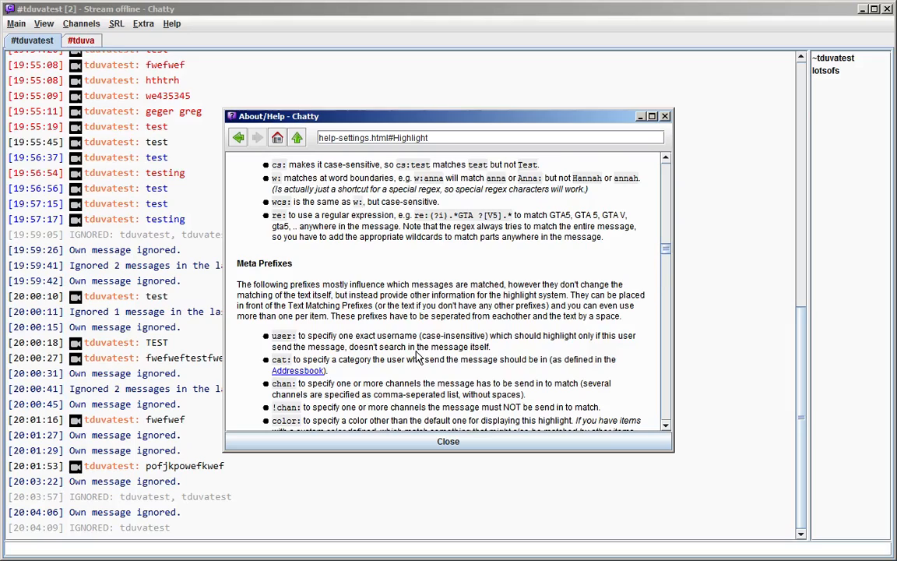
scroll(415, 356, down, 4)
scroll(359, 308, up, 6)
scroll(311, 285, down, 4)
scroll(296, 288, down, 3)
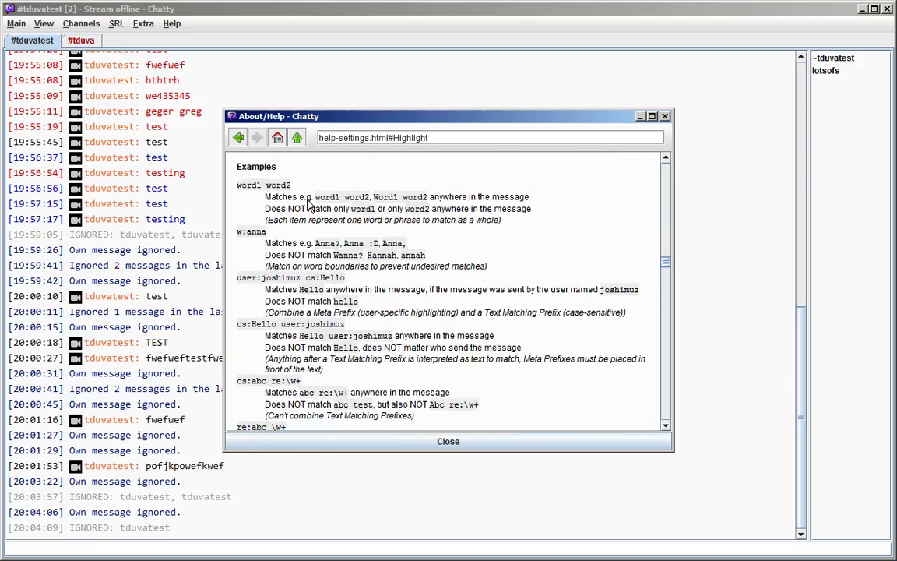
scroll(321, 307, down, 6)
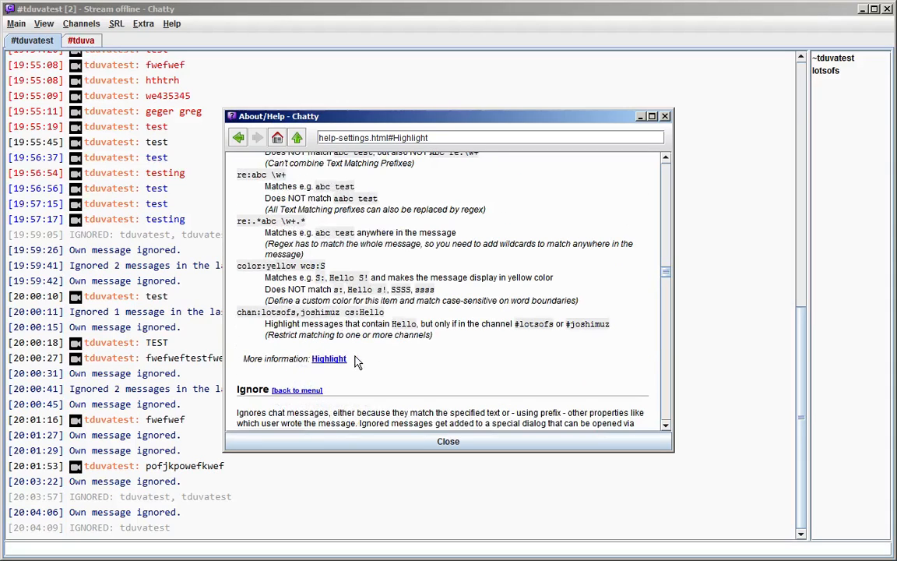
scroll(351, 369, down, 6)
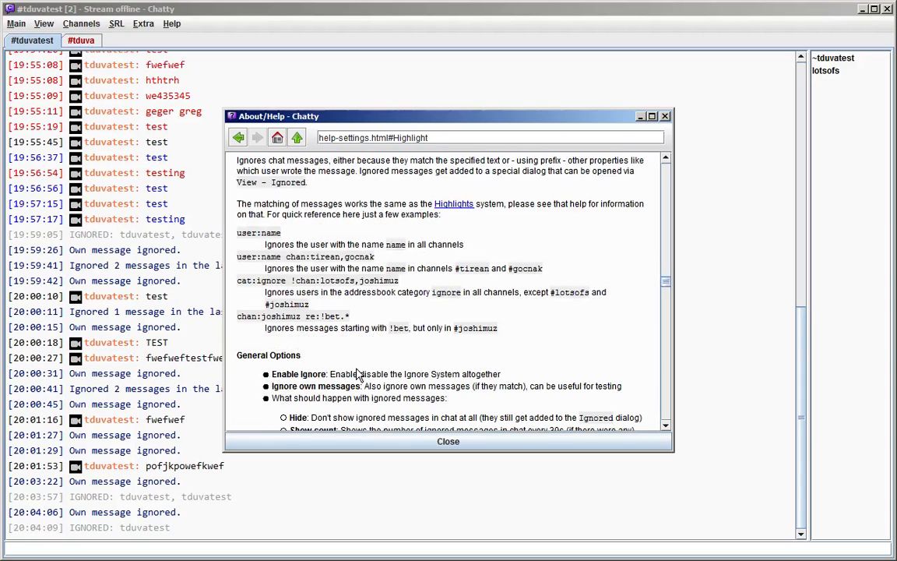
scroll(358, 375, up, 2)
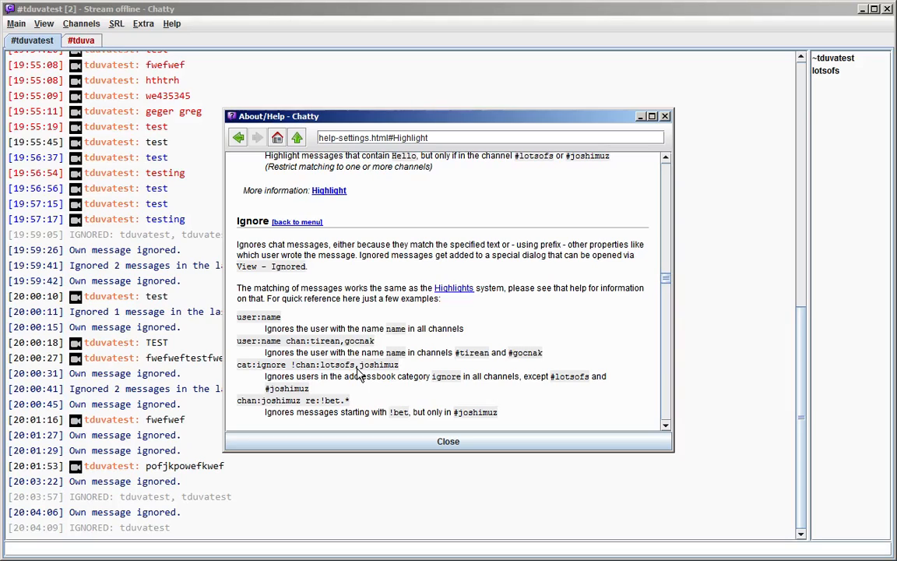
scroll(358, 375, up, 20)
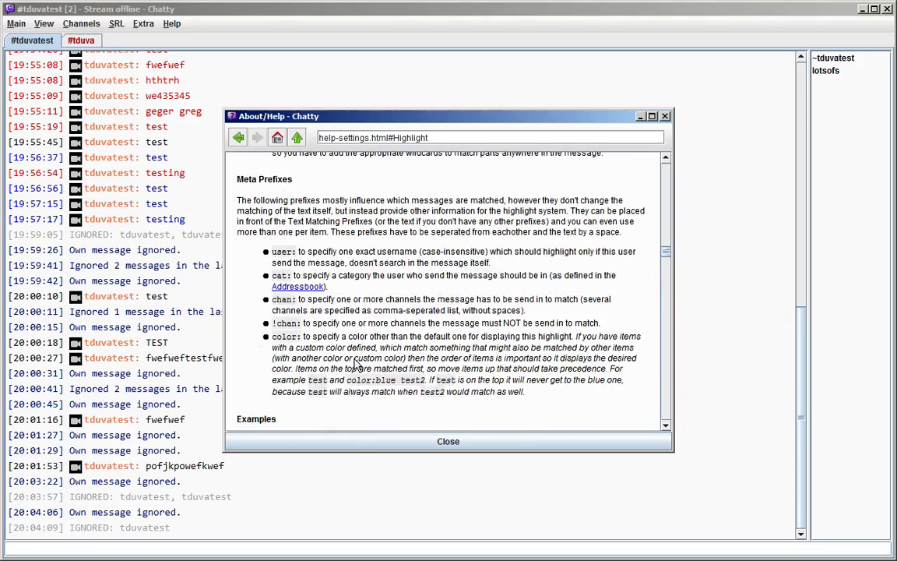
scroll(356, 364, up, 4)
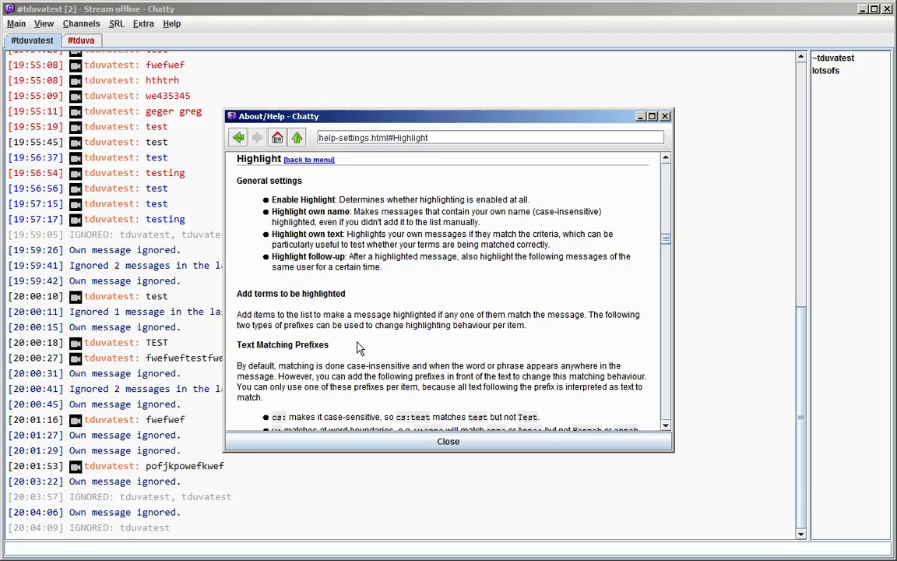
- Review the Ignore section's general options in the help, return to the Highlight section, and close the help window
scroll(358, 348, down, 20)
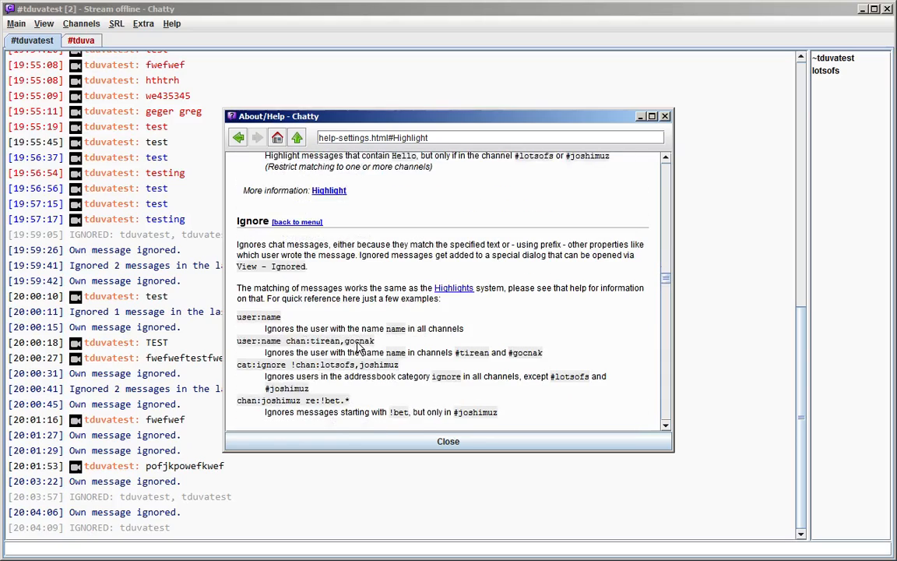
scroll(358, 349, down, 3)
scroll(358, 349, down, 6)
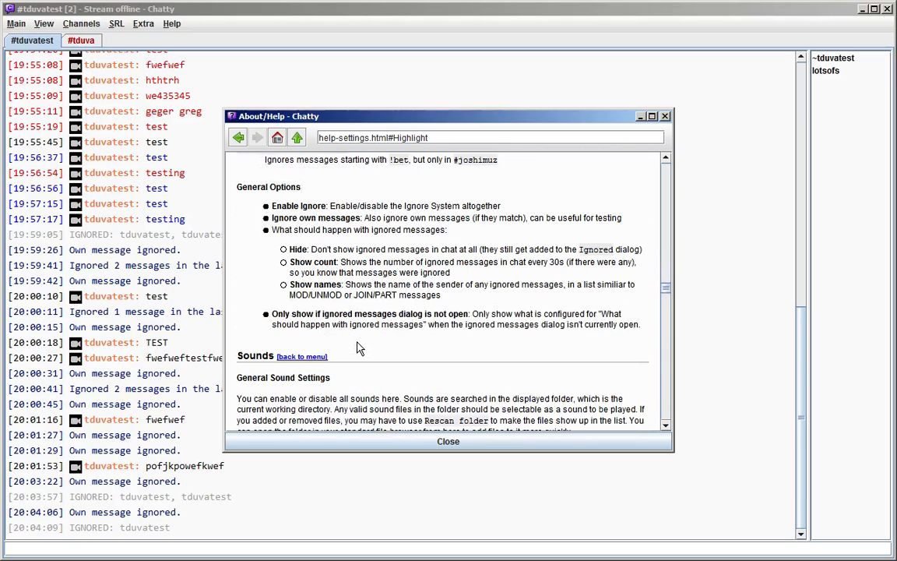
scroll(358, 348, up, 20)
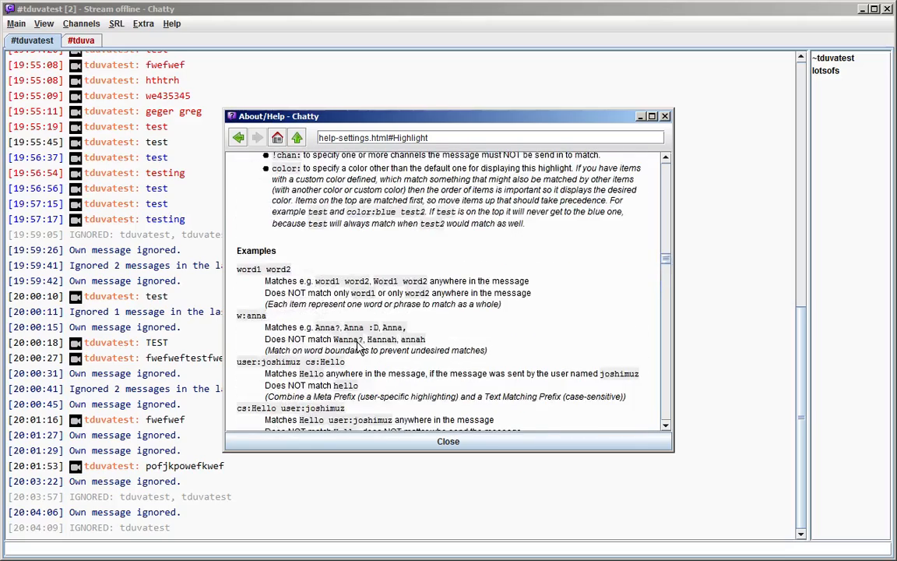
scroll(359, 348, up, 6)
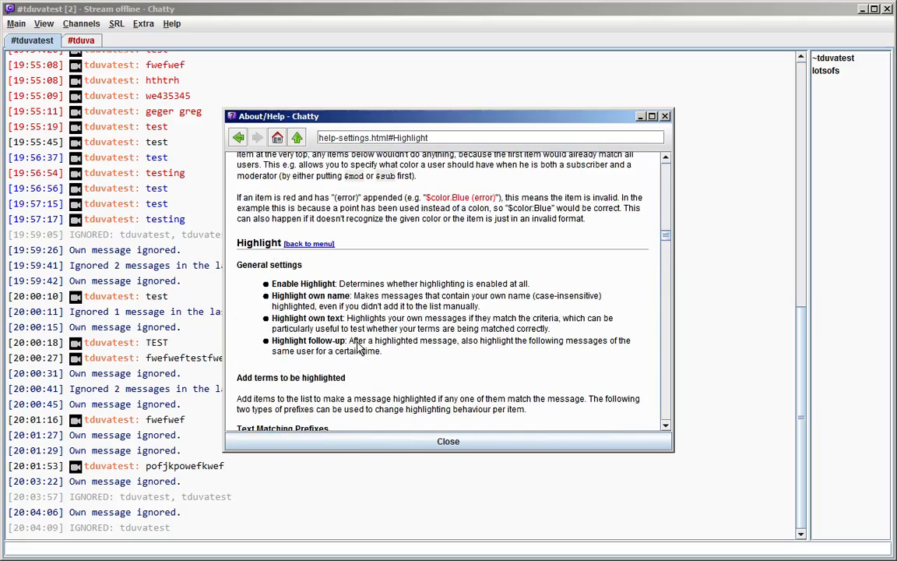
click(666, 117)
click(394, 273)
click(392, 209)
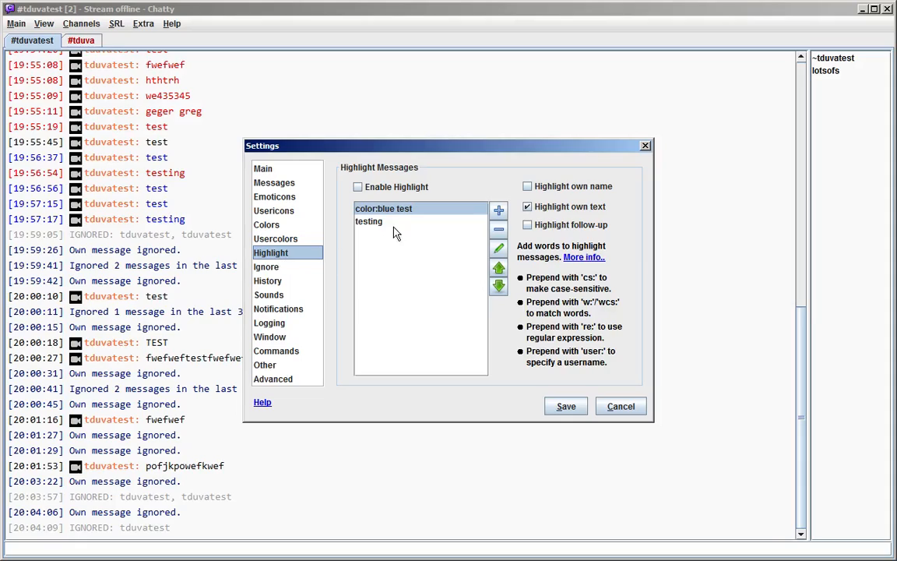
click(360, 187)
click(411, 225)
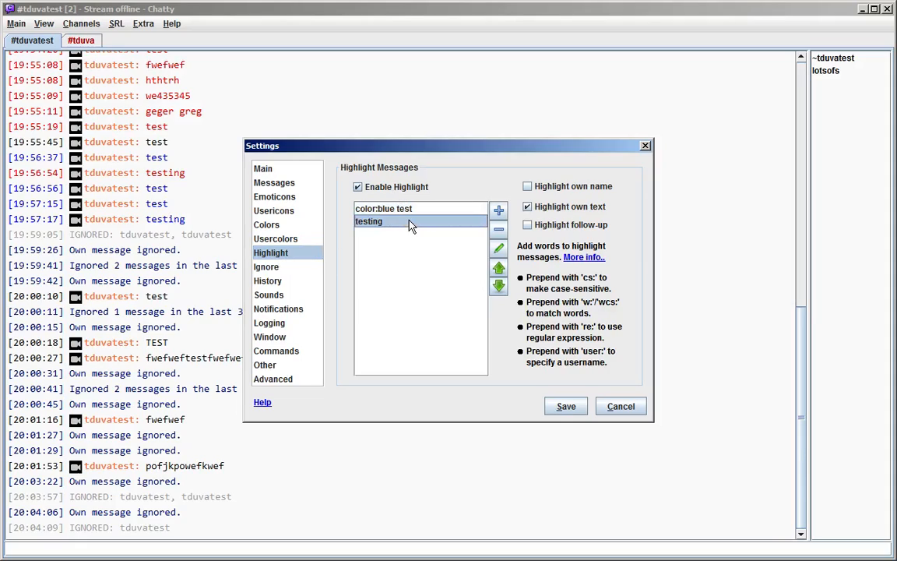
click(621, 405)
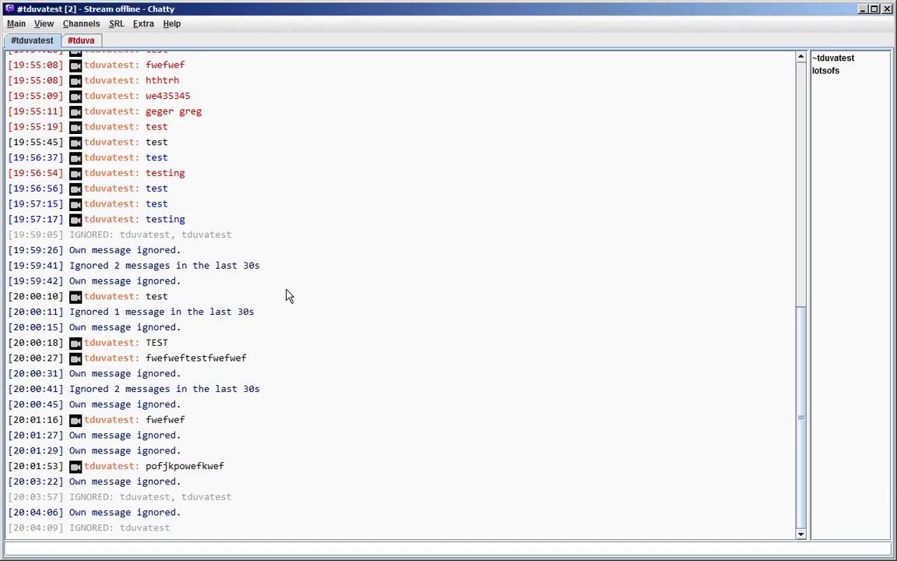